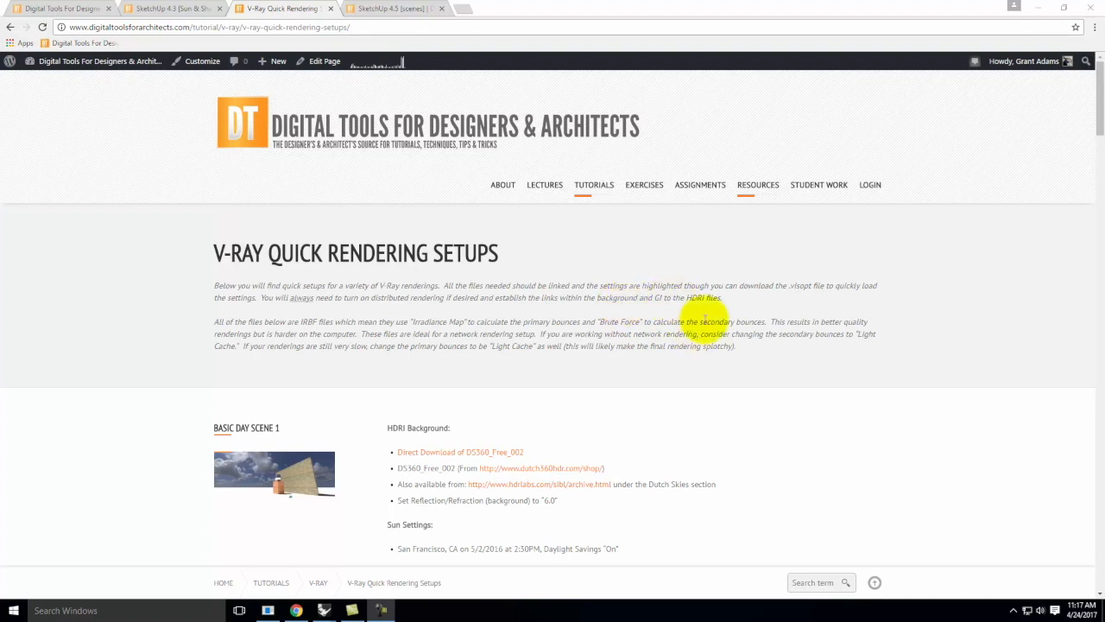
- Look through the day, night and sunset scene setups on the V-Ray Quick Rendering Setups page
scroll(705, 319, down, 1)
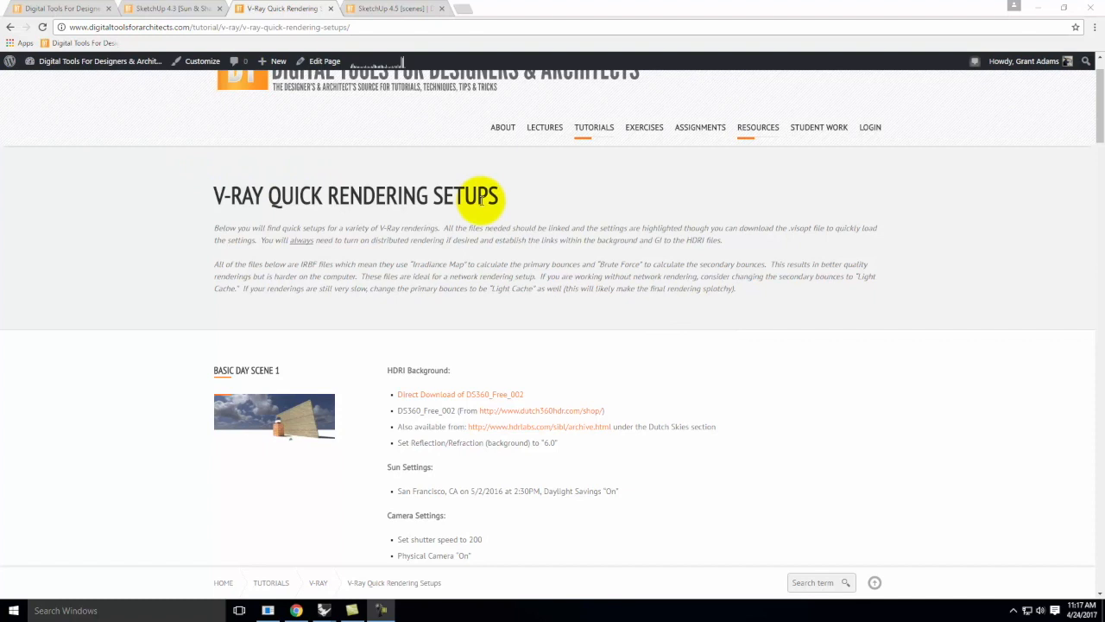
scroll(474, 254, down, 5)
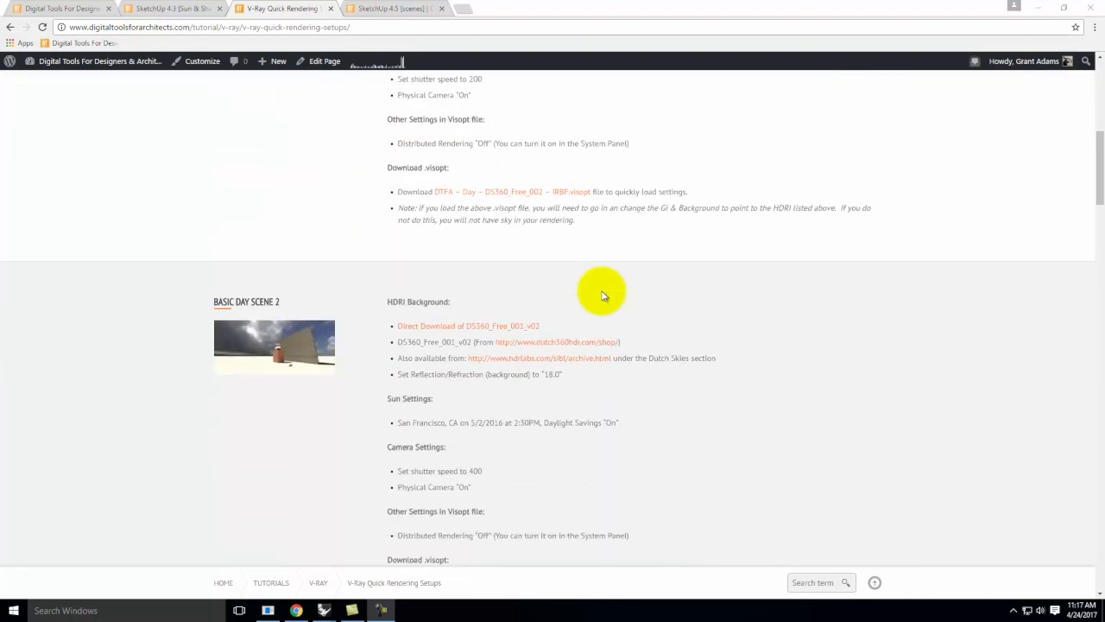
scroll(604, 296, down, 7)
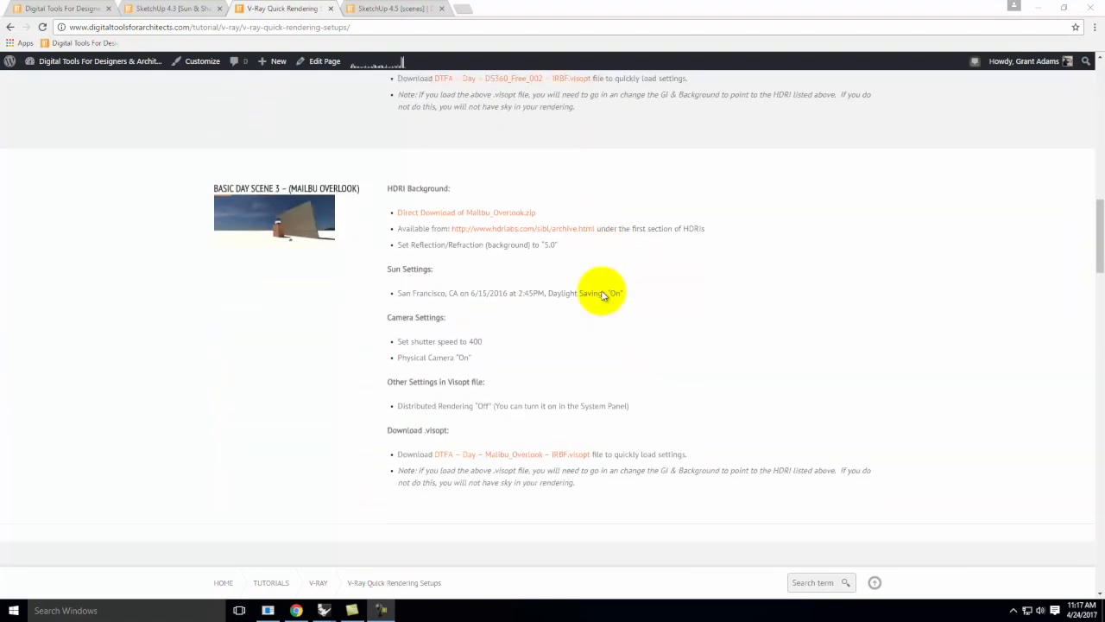
scroll(603, 296, down, 5)
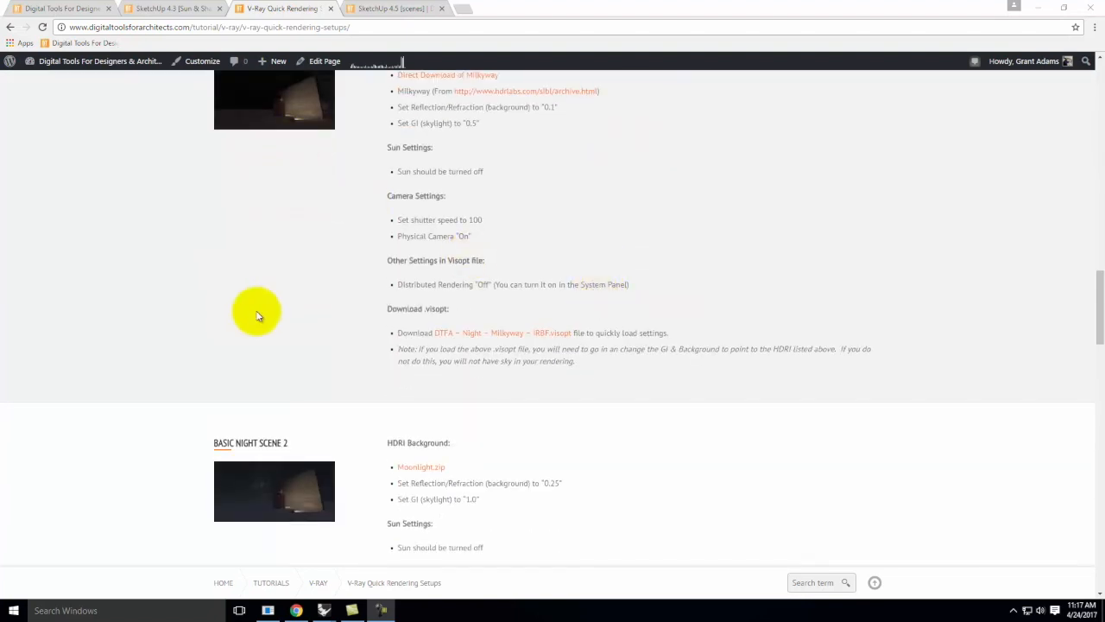
scroll(257, 311, up, 2)
scroll(279, 296, down, 5)
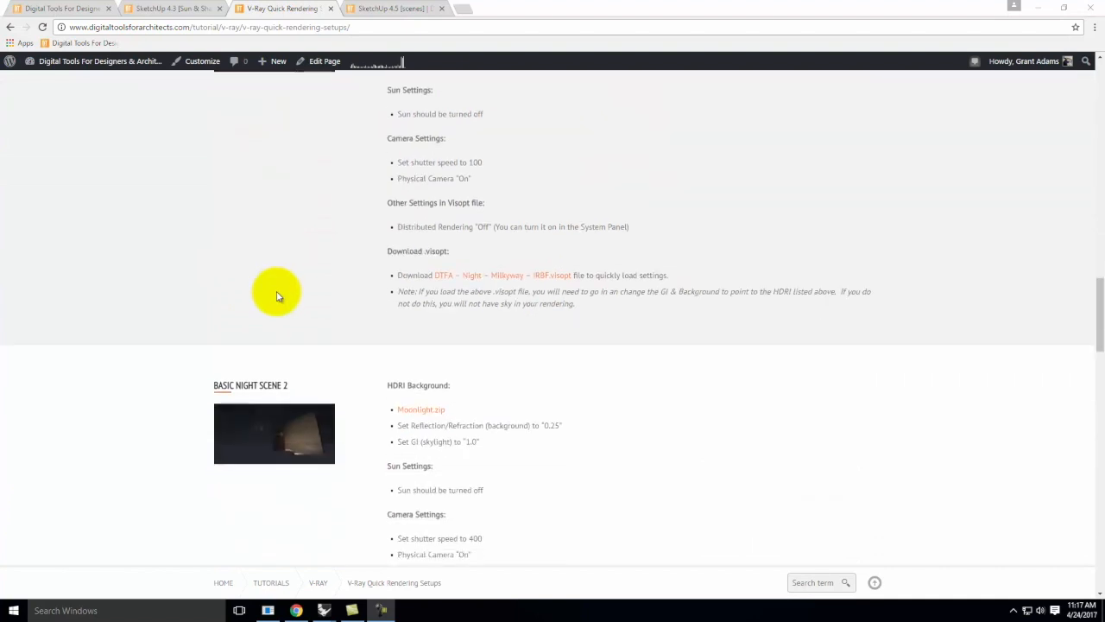
scroll(277, 297, down, 5)
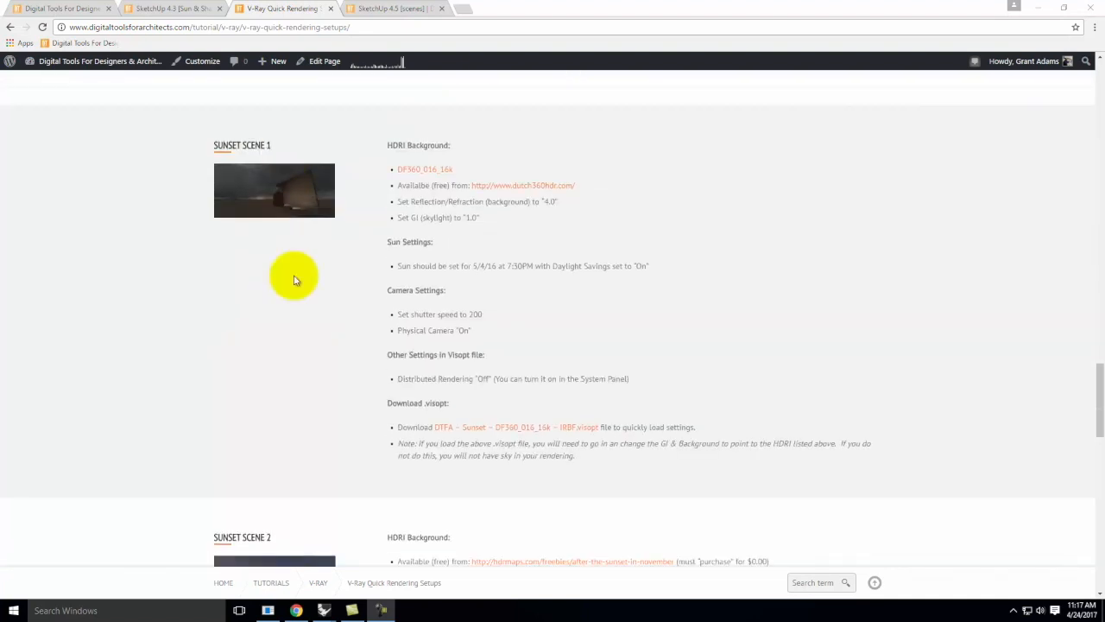
scroll(302, 269, down, 1)
scroll(308, 263, down, 8)
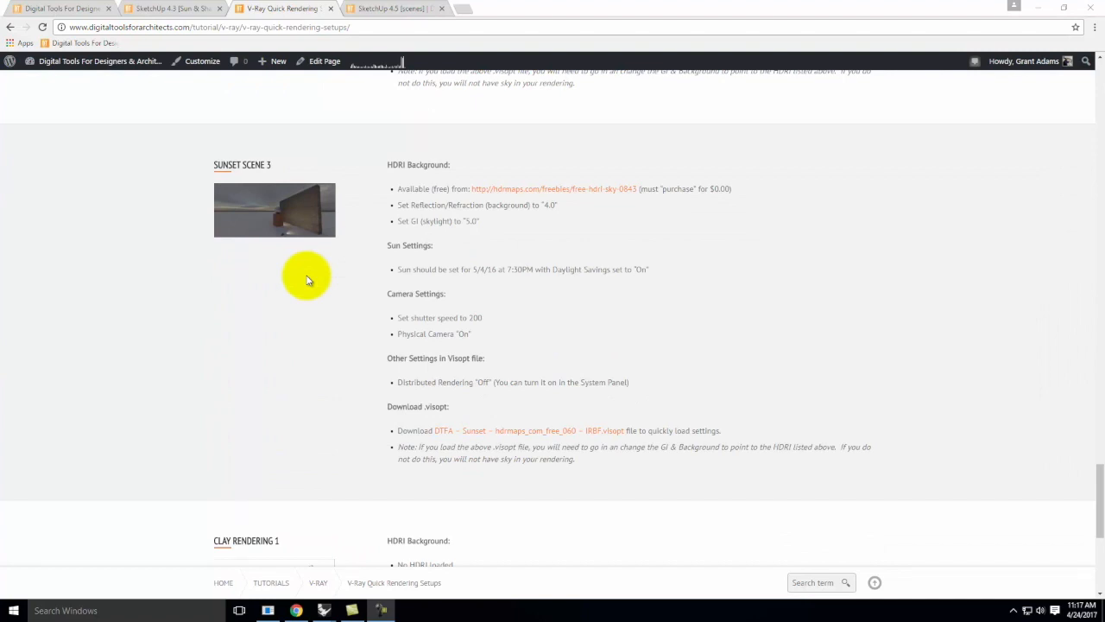
scroll(306, 279, up, 5)
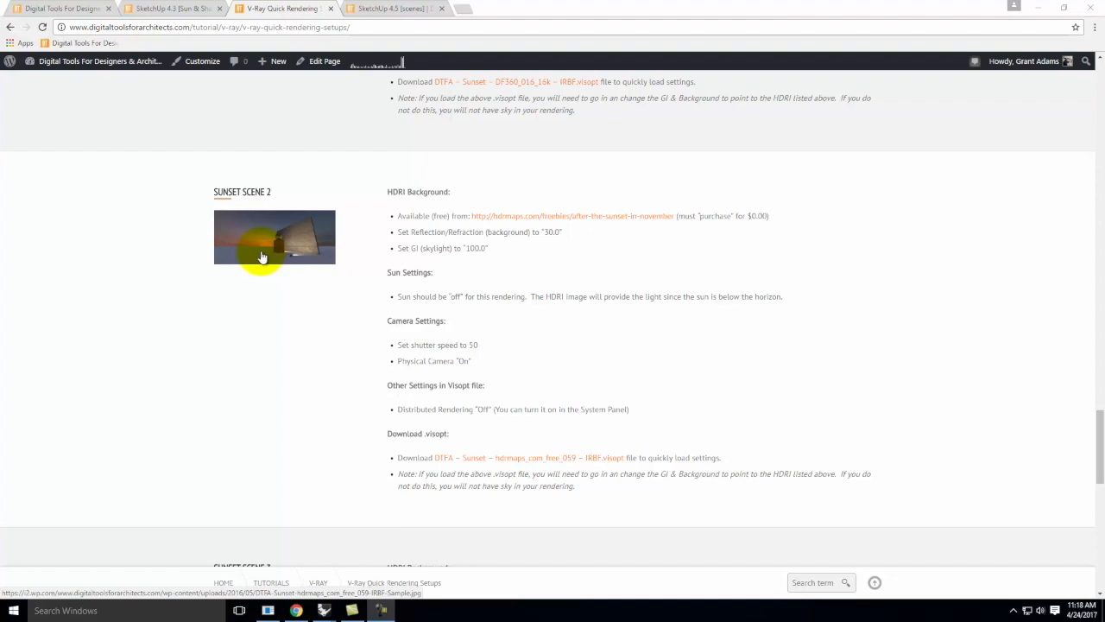
scroll(263, 257, up, 15)
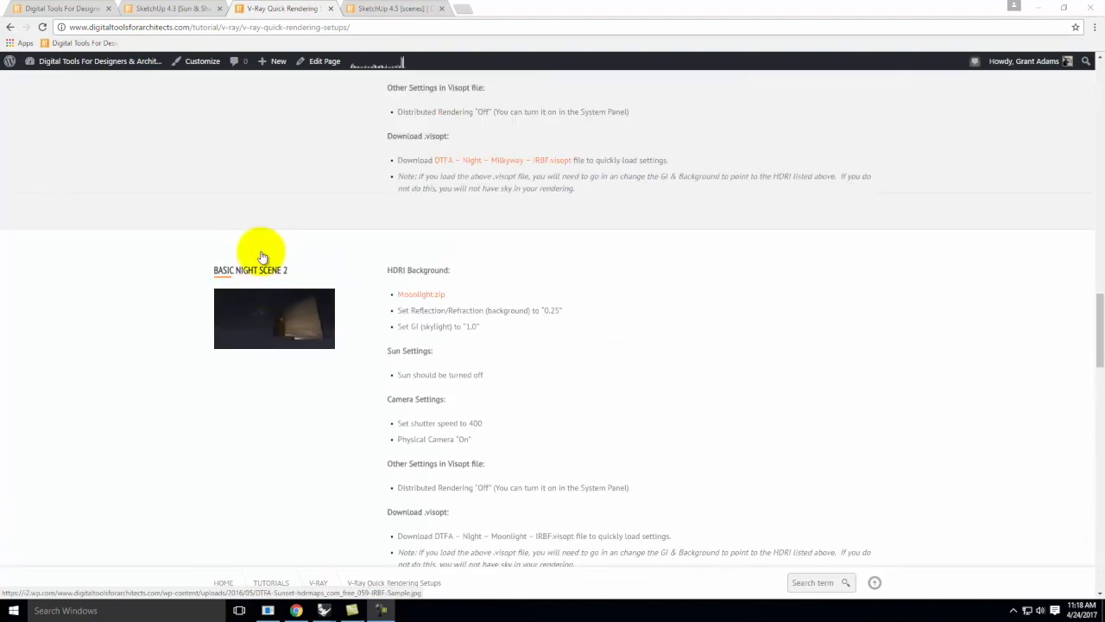
scroll(359, 268, up, 3)
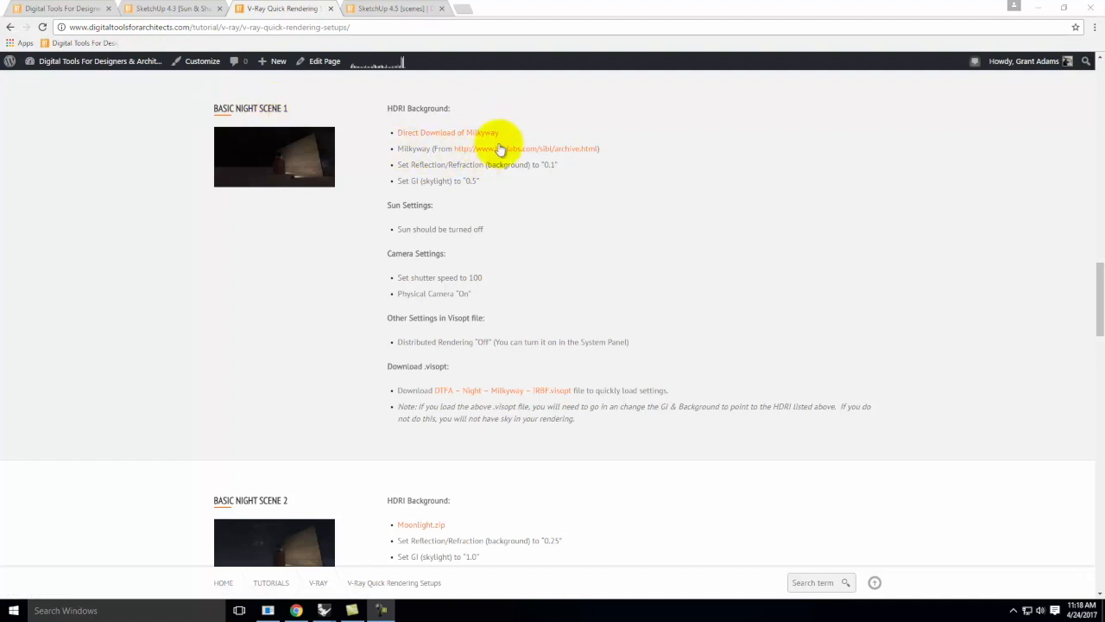
- Download the Milkyway HDRI zip for Basic Night Scene 1 from its direct download link
right_click(445, 134)
key(Escape)
click(434, 136)
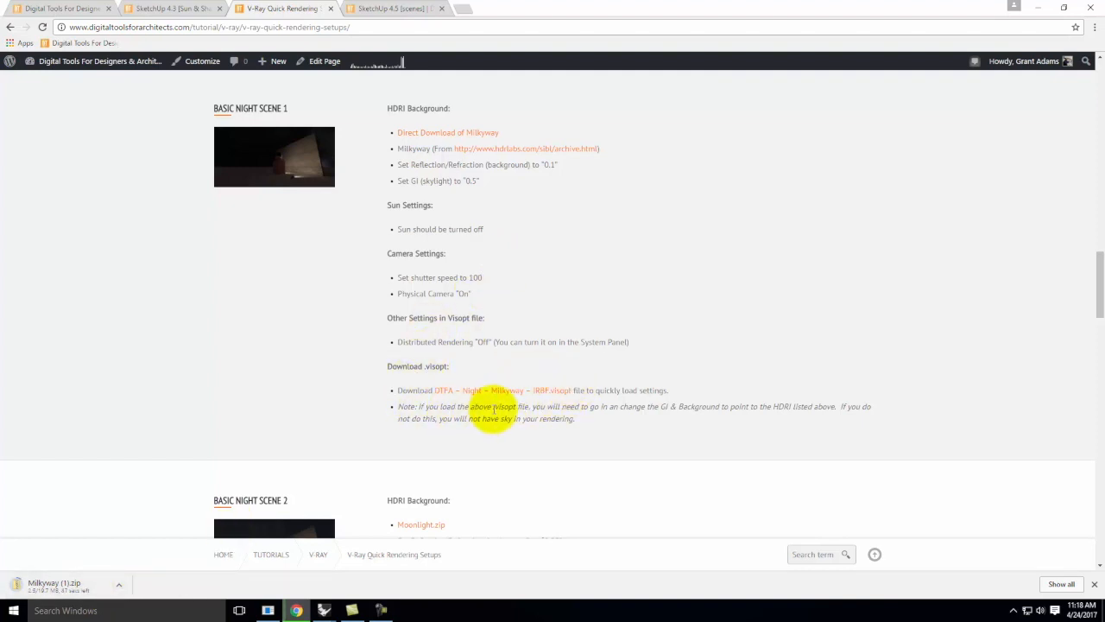
right_click(506, 391)
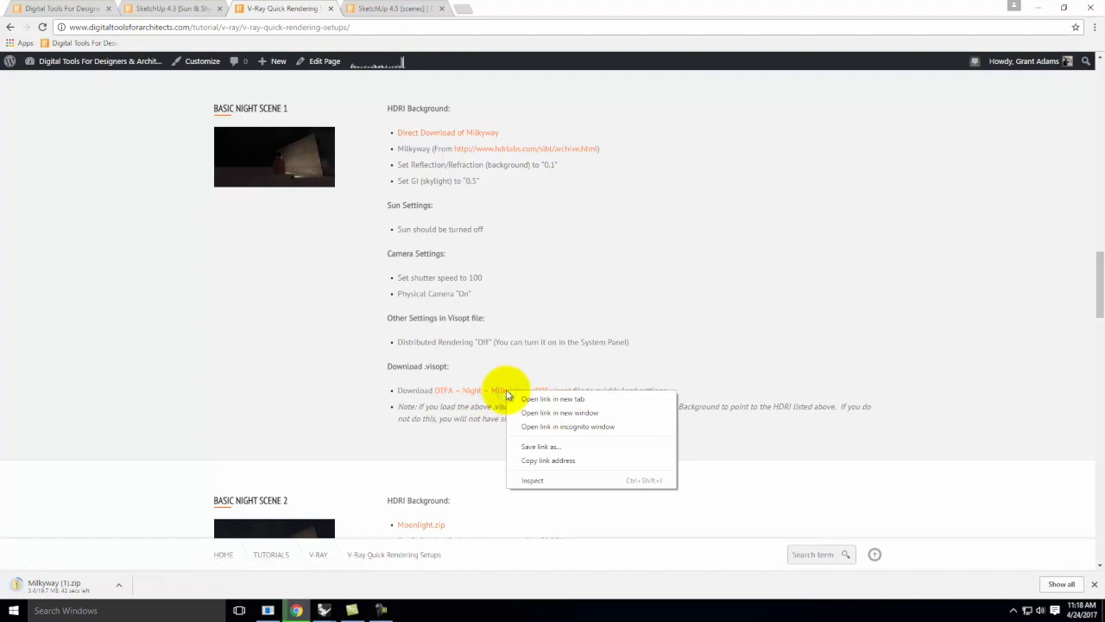
click(371, 427)
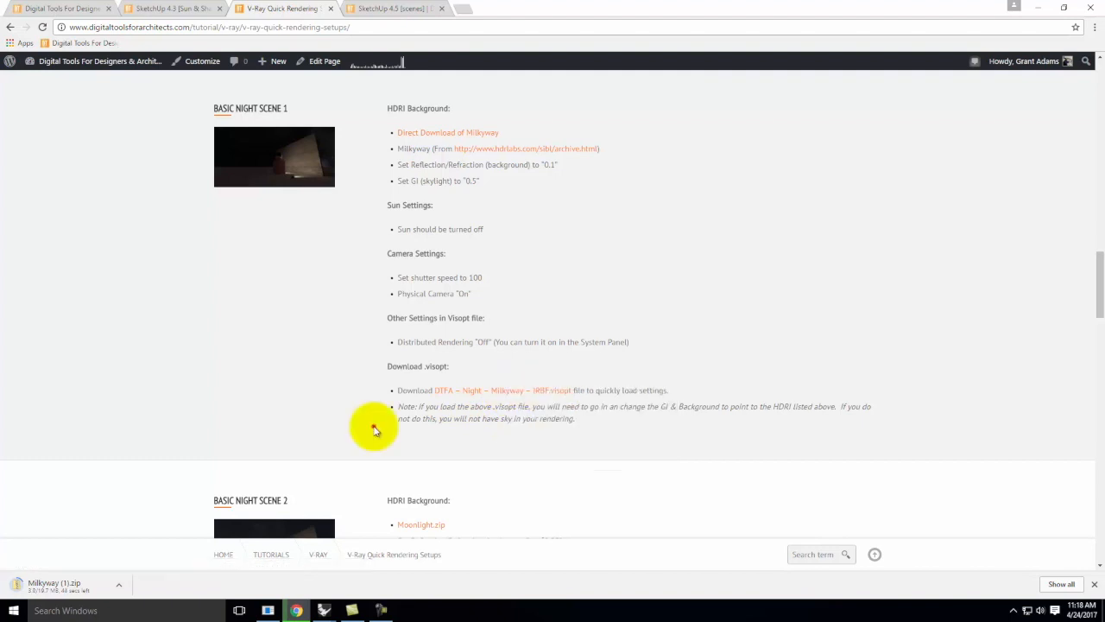
click(470, 393)
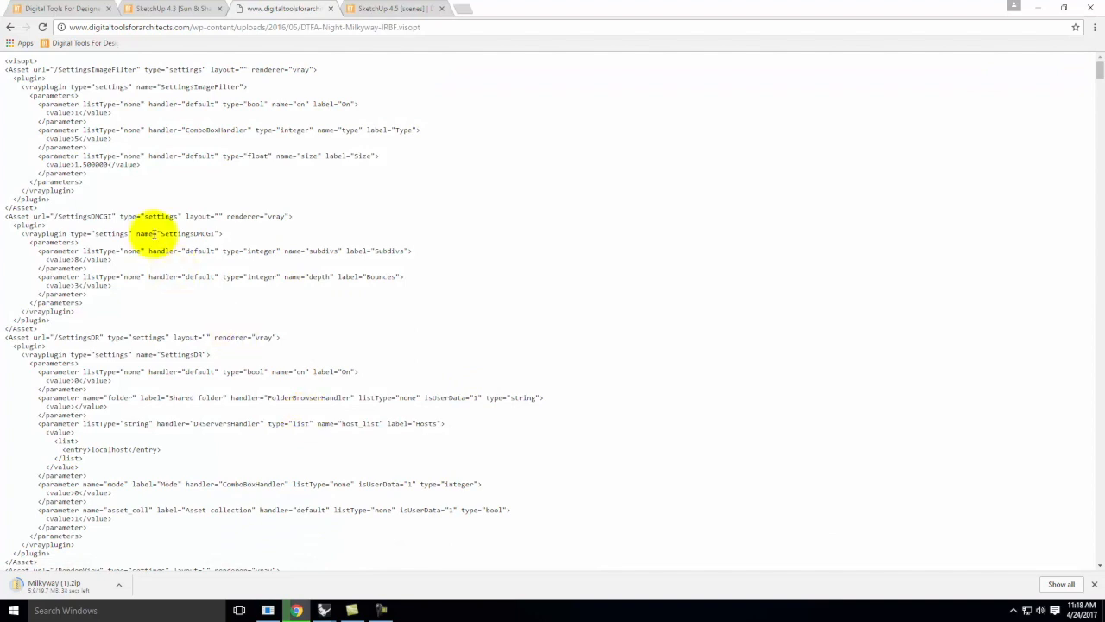
click(11, 28)
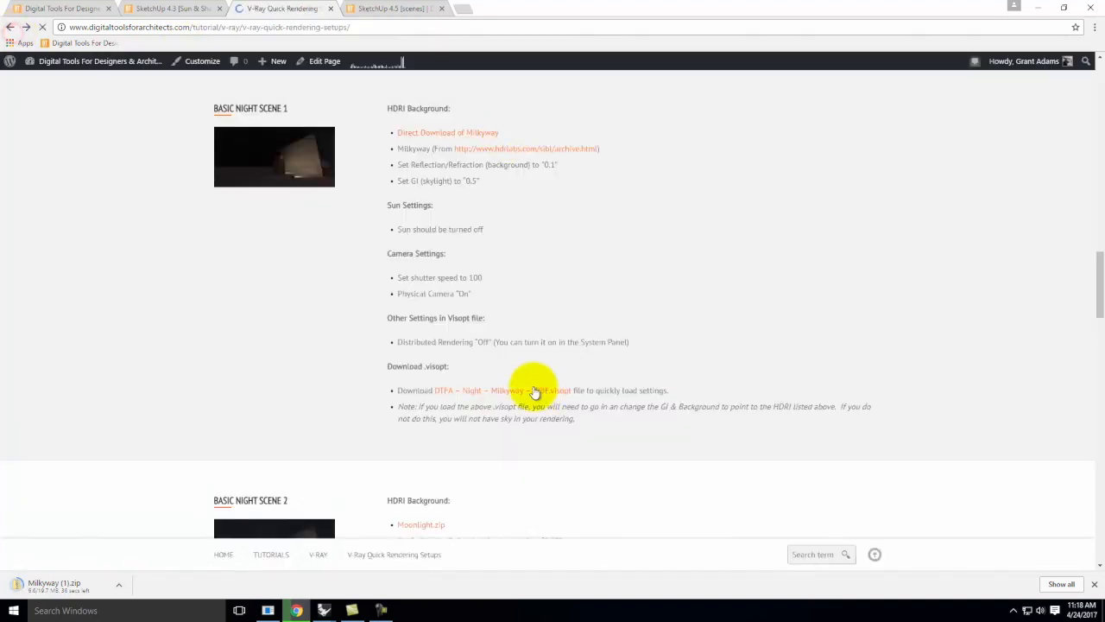
- Save the linked DTFA-Night-Milkyway-IRBF visopt file to the college OneDrive folder Resources > V-Ray > V-Ray HDRI > Night HDRIs > Milkyway
right_click(523, 391)
click(572, 444)
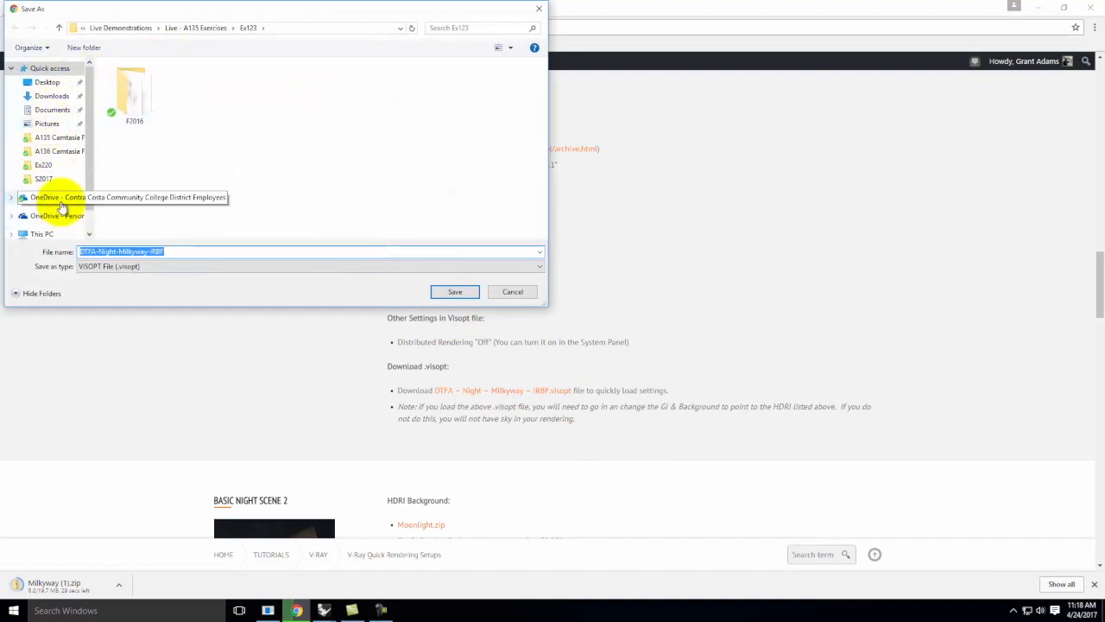
click(53, 197)
click(136, 156)
double_click(136, 155)
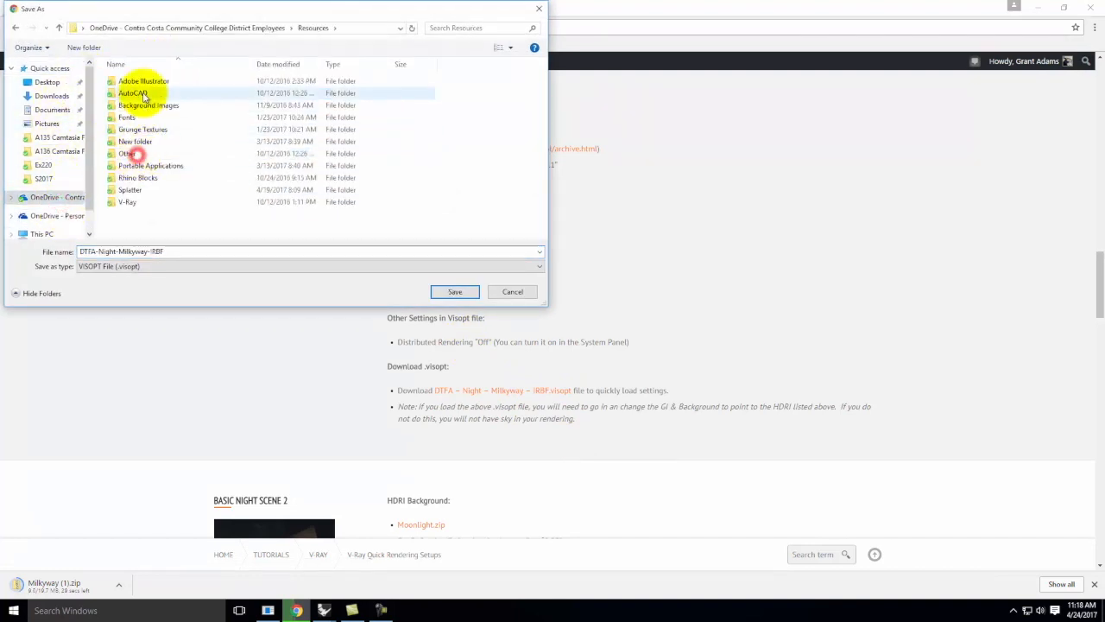
click(138, 203)
double_click(138, 202)
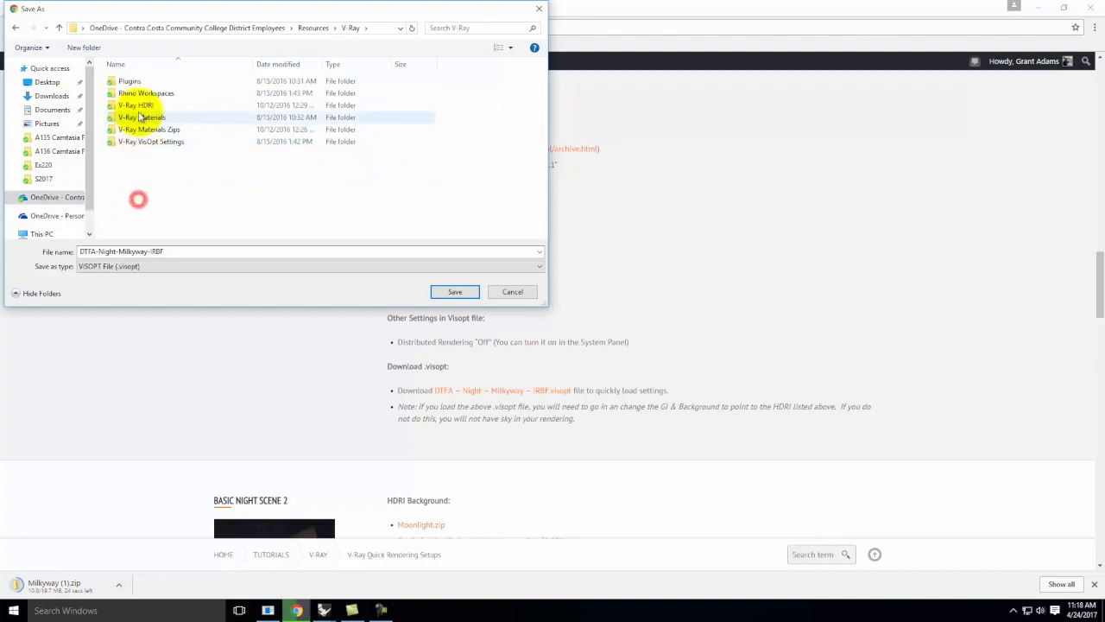
double_click(143, 107)
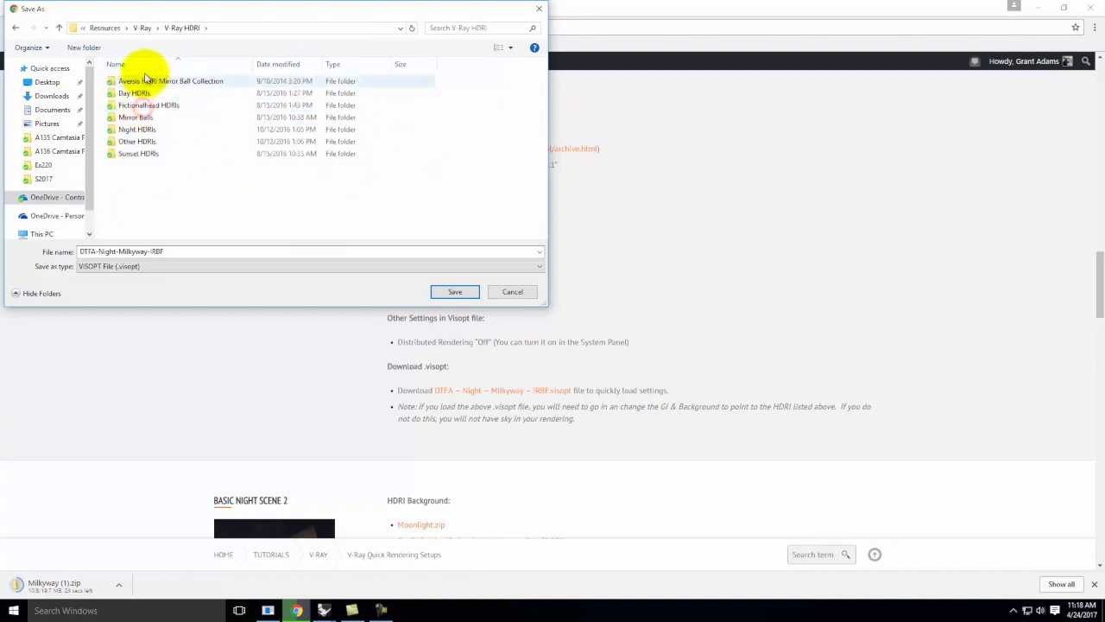
double_click(140, 130)
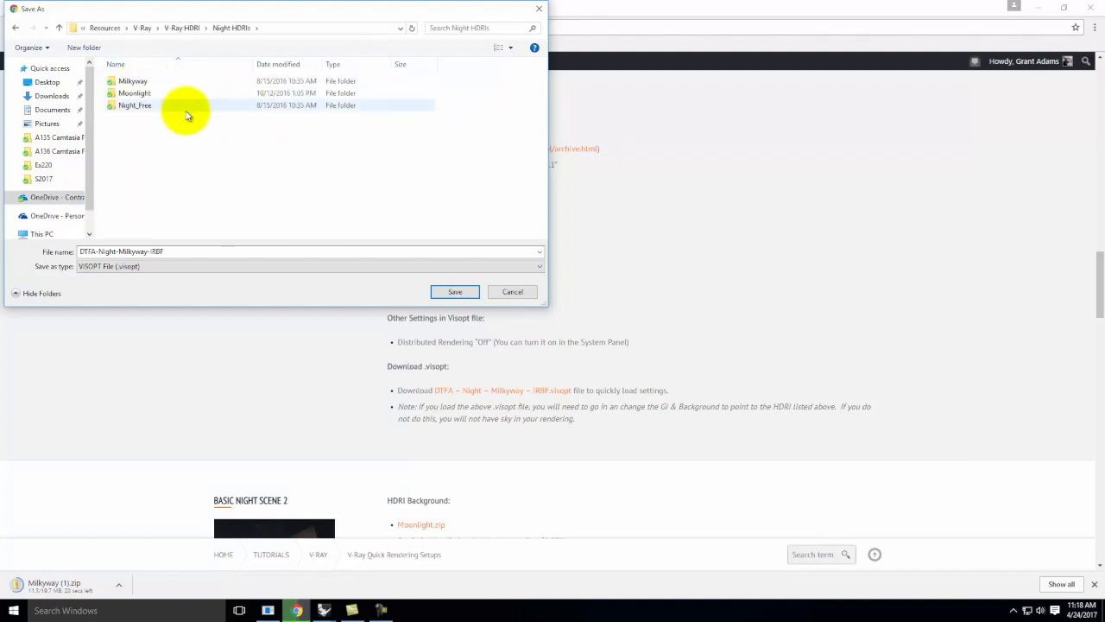
drag(218, 12, 434, 180)
double_click(341, 249)
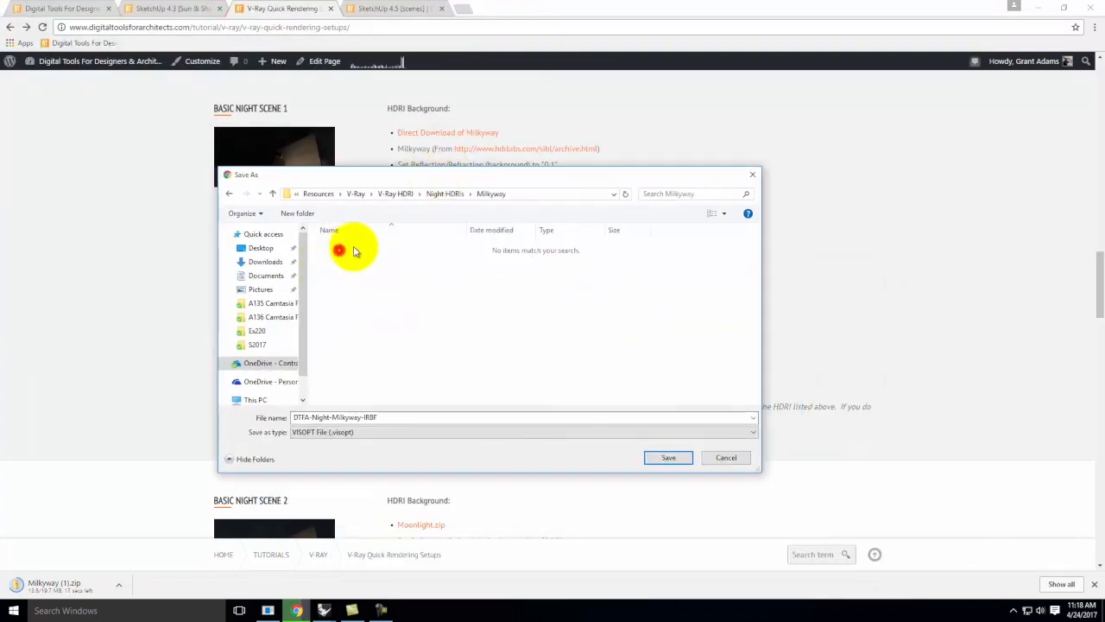
click(666, 457)
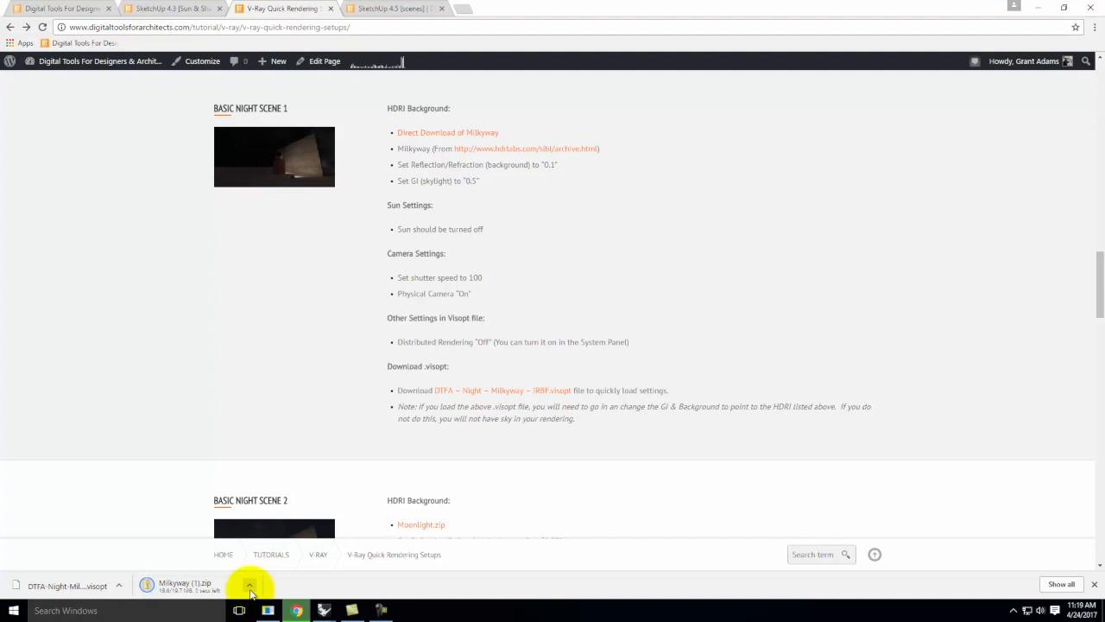
- Open the downloaded Milkyway (1).zip and copy all the files inside its Milkyway folder
click(172, 587)
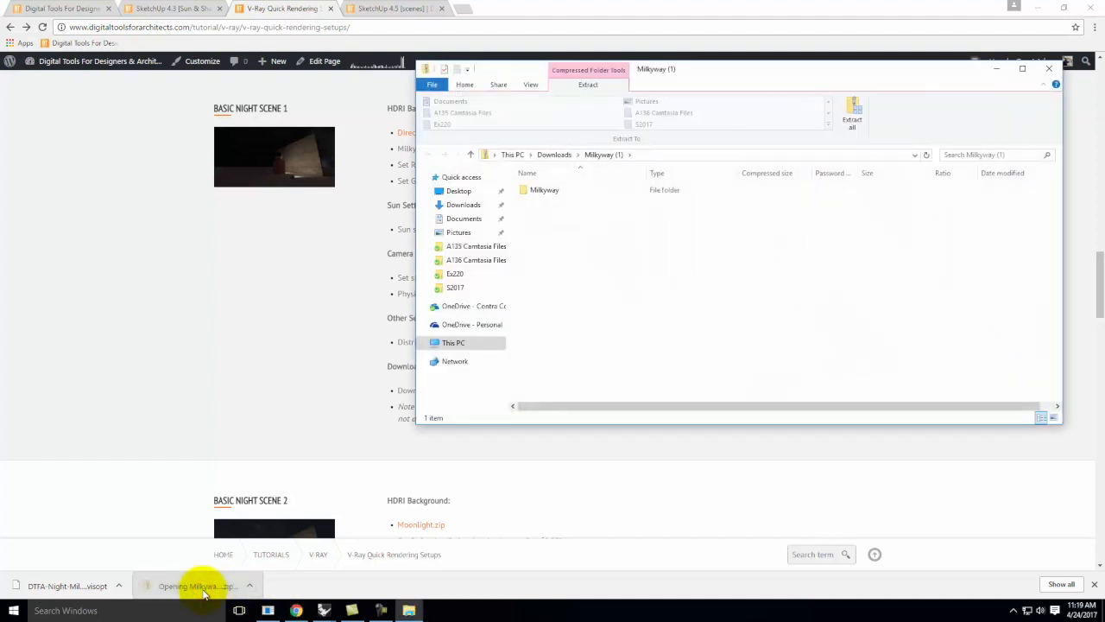
click(545, 190)
right_click(544, 190)
click(599, 242)
double_click(529, 192)
drag(571, 298, 537, 190)
right_click(538, 192)
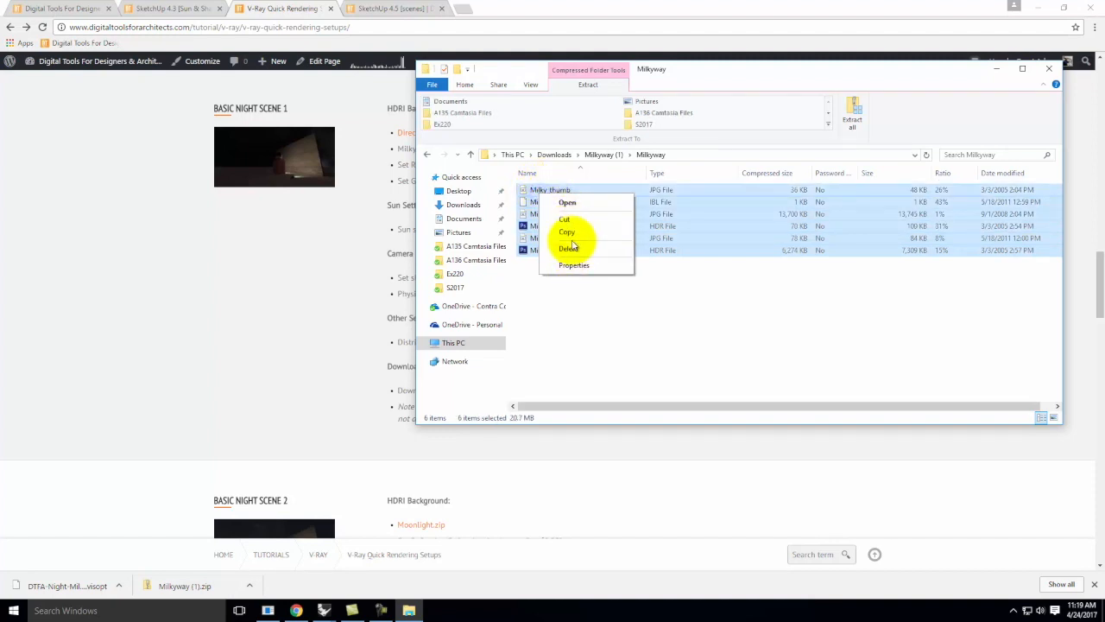
click(568, 232)
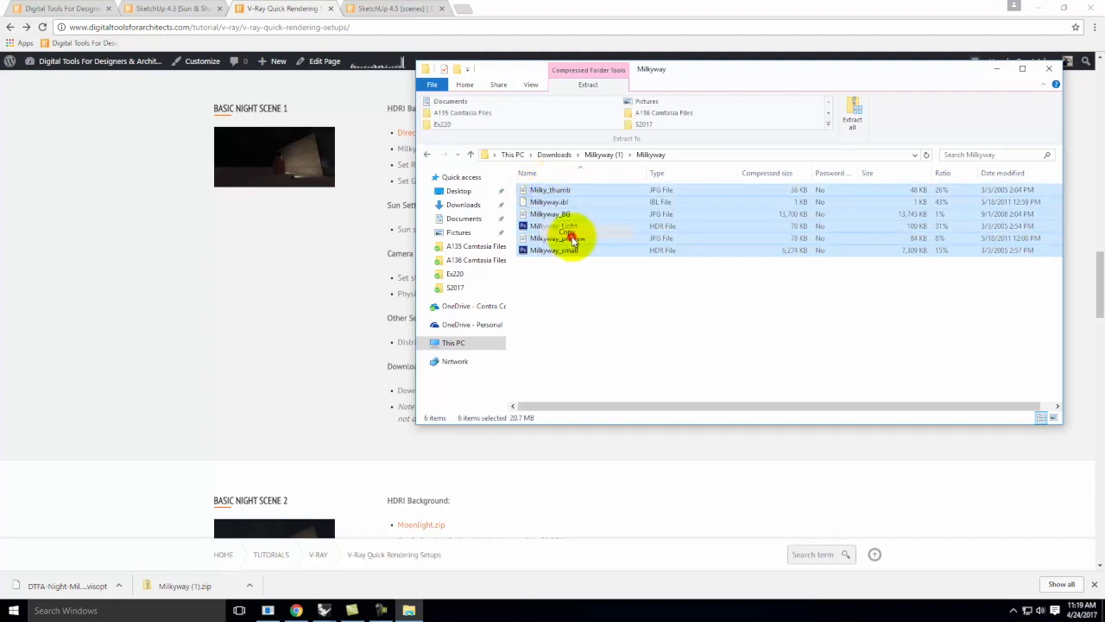
- Paste the copied files into OneDrive's Resources > V-Ray > V-Ray HDRI > Night HDRIs > Milkyway, replacing the existing ones, and minimize the folder window
click(460, 307)
click(544, 260)
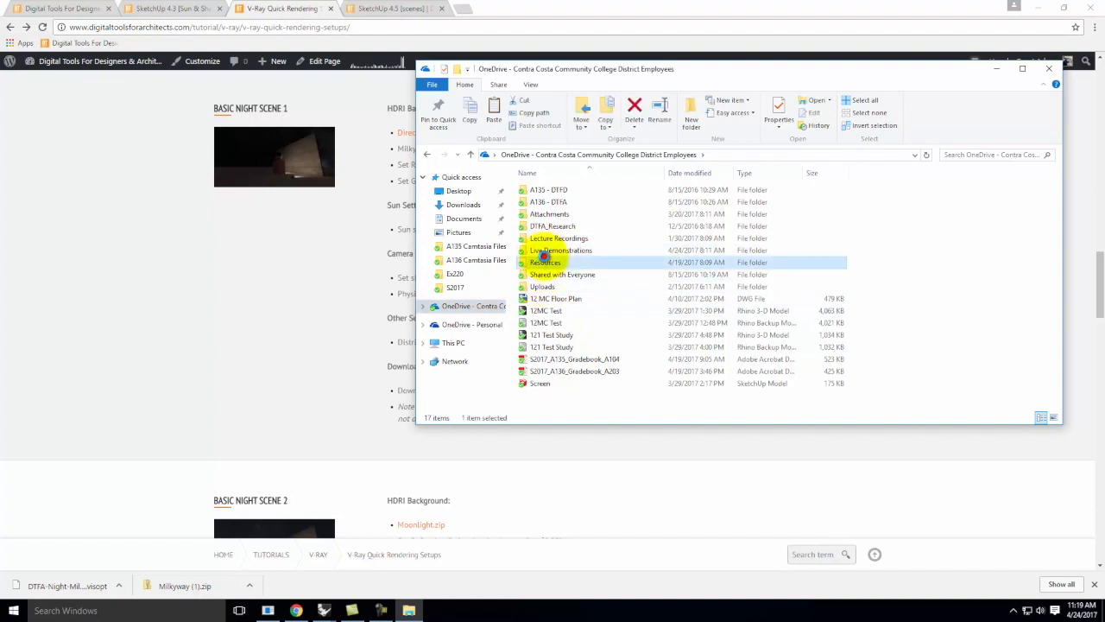
double_click(545, 258)
double_click(539, 307)
double_click(553, 216)
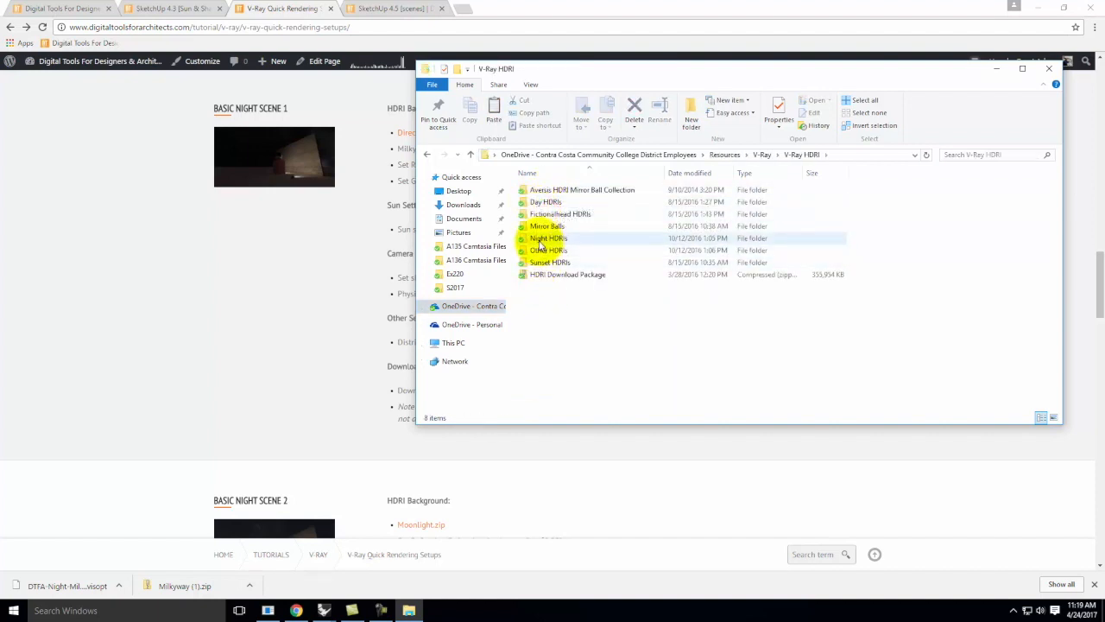
double_click(539, 242)
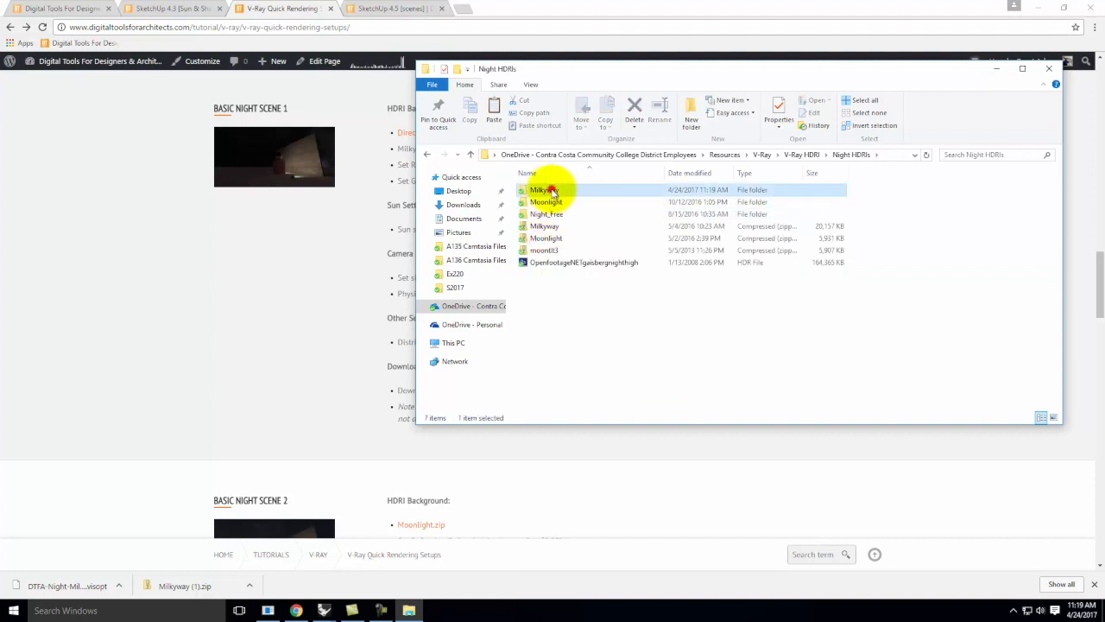
double_click(552, 190)
right_click(599, 294)
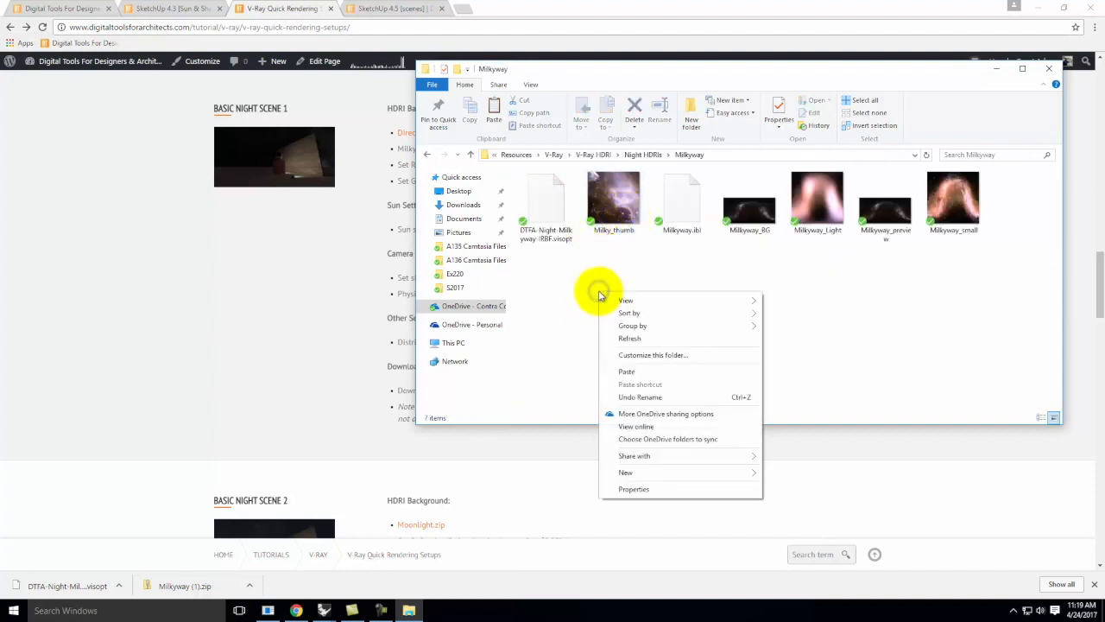
click(637, 372)
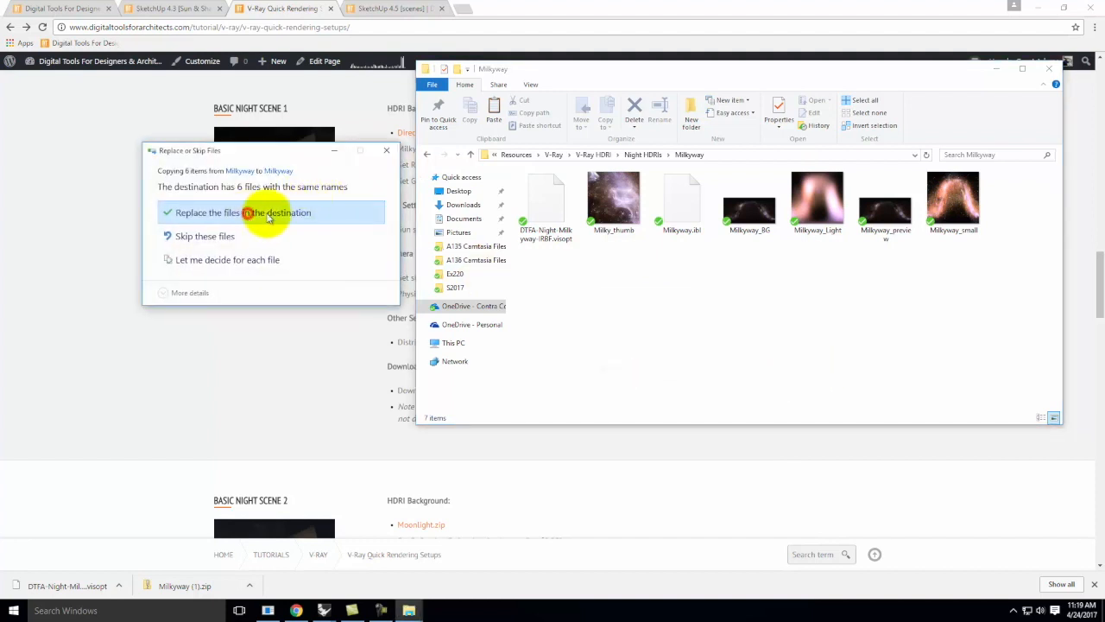
click(249, 216)
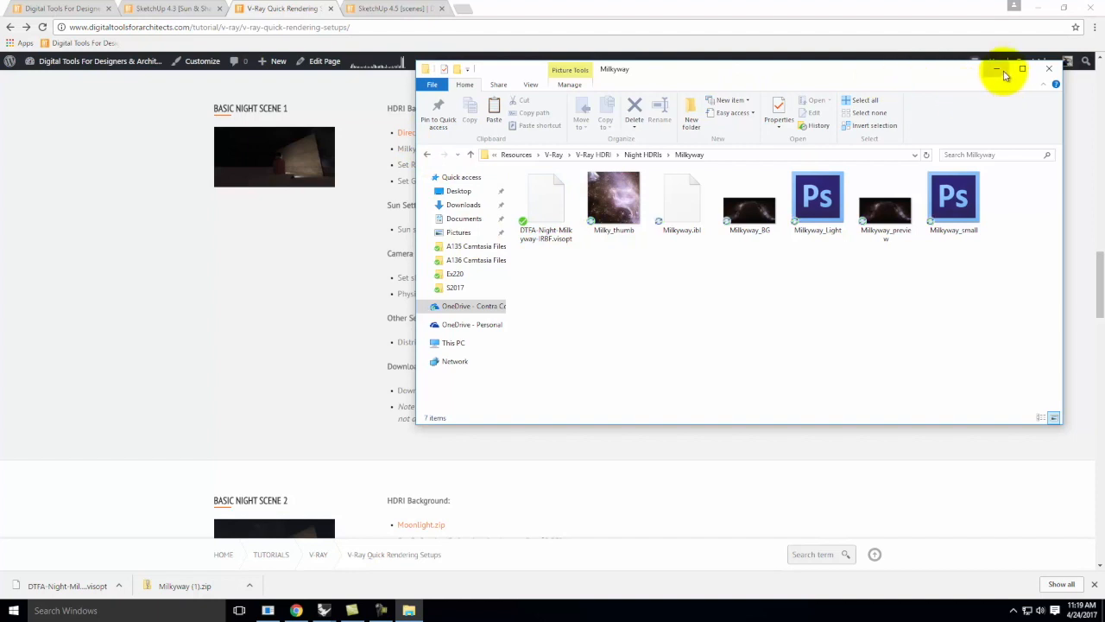
click(1004, 69)
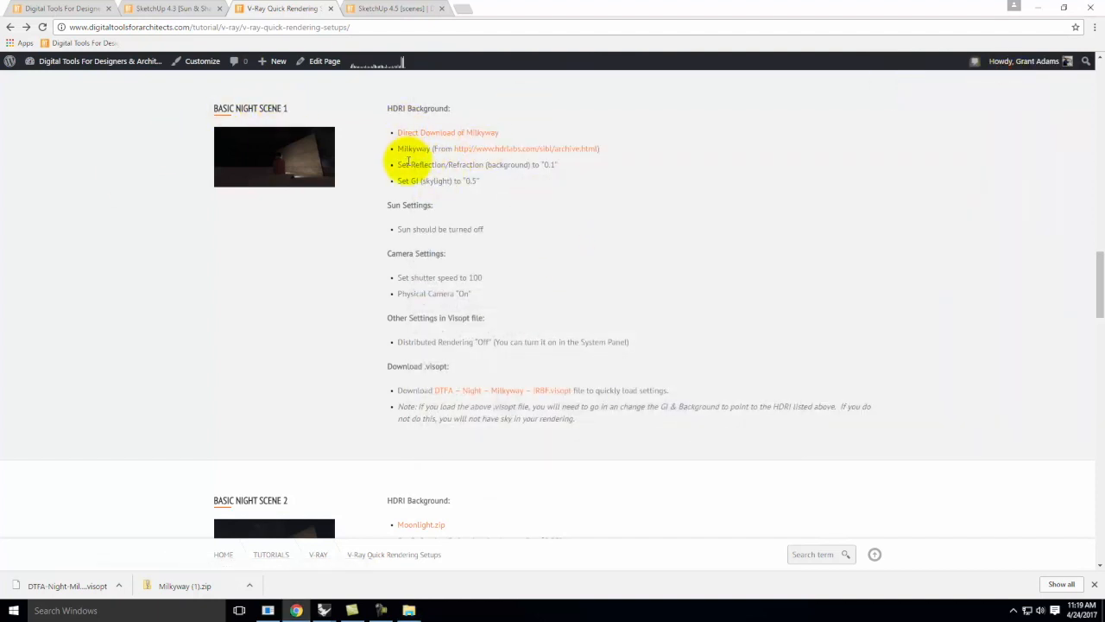
- Highlight the background, GI skylight and shutter speed settings listed for Basic Night Scene 1
drag(396, 165, 557, 166)
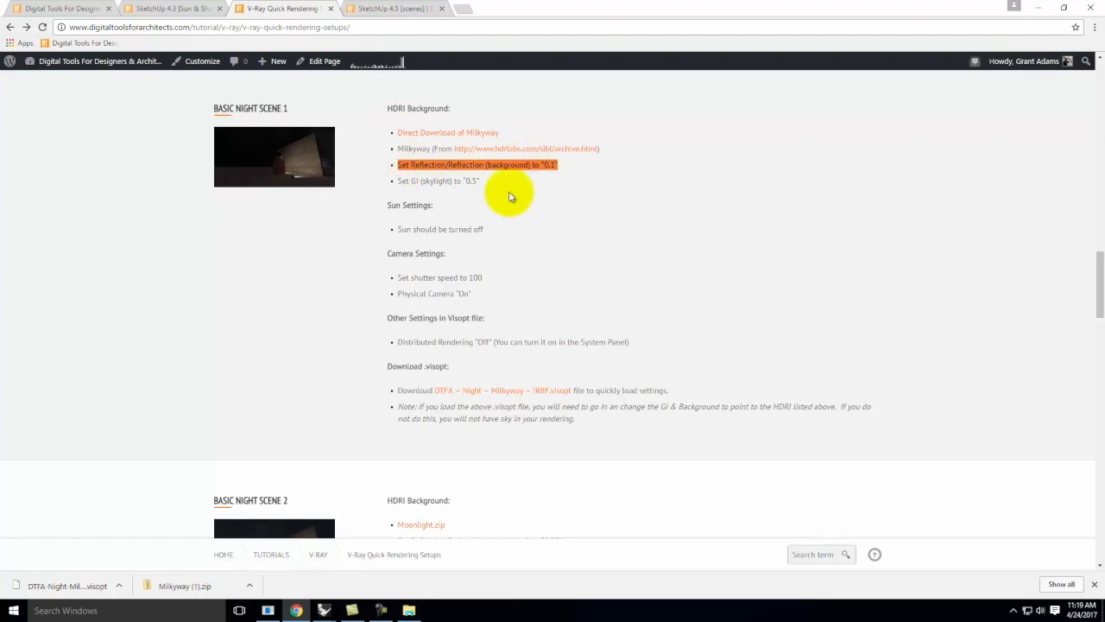
drag(396, 181, 493, 182)
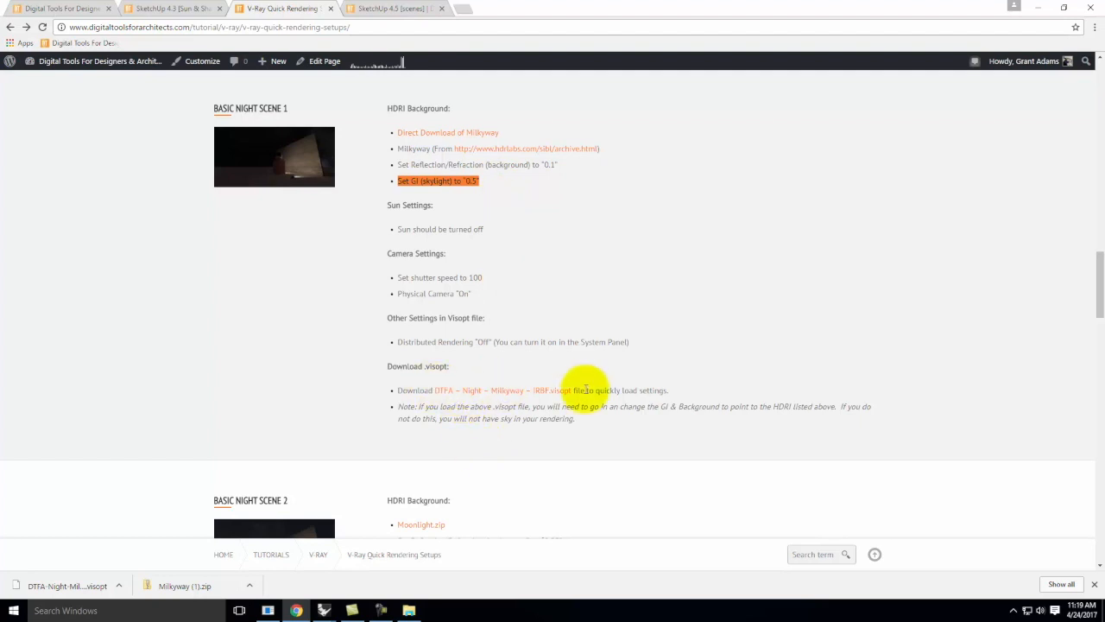
drag(450, 277, 492, 277)
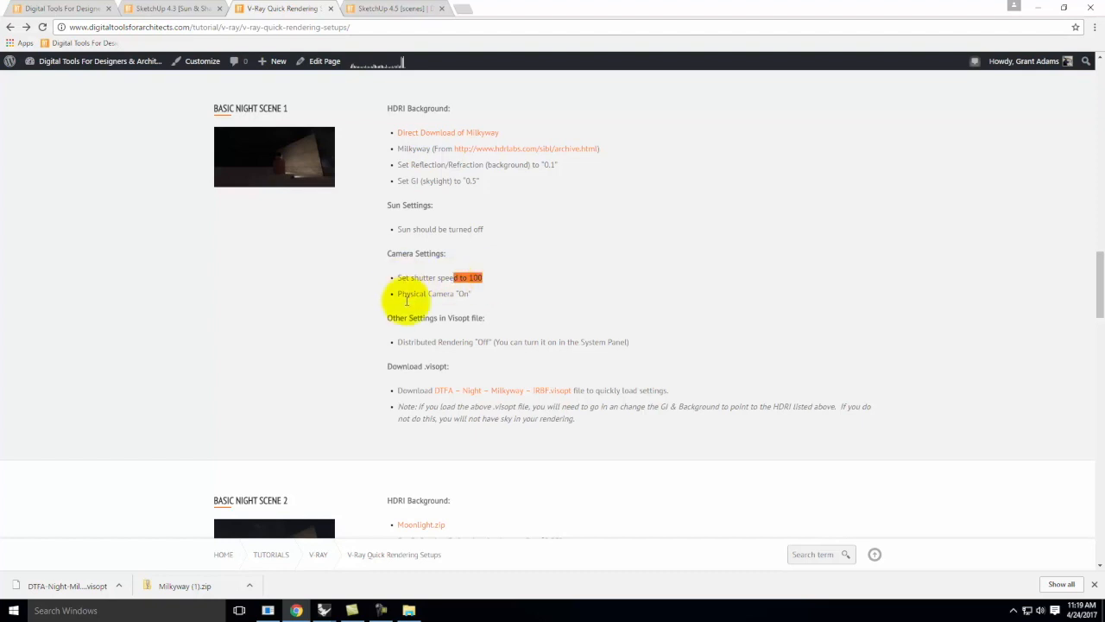
- Switch to the Master Site S2017 model in Rhino and open the V-Ray option editor
click(1040, 16)
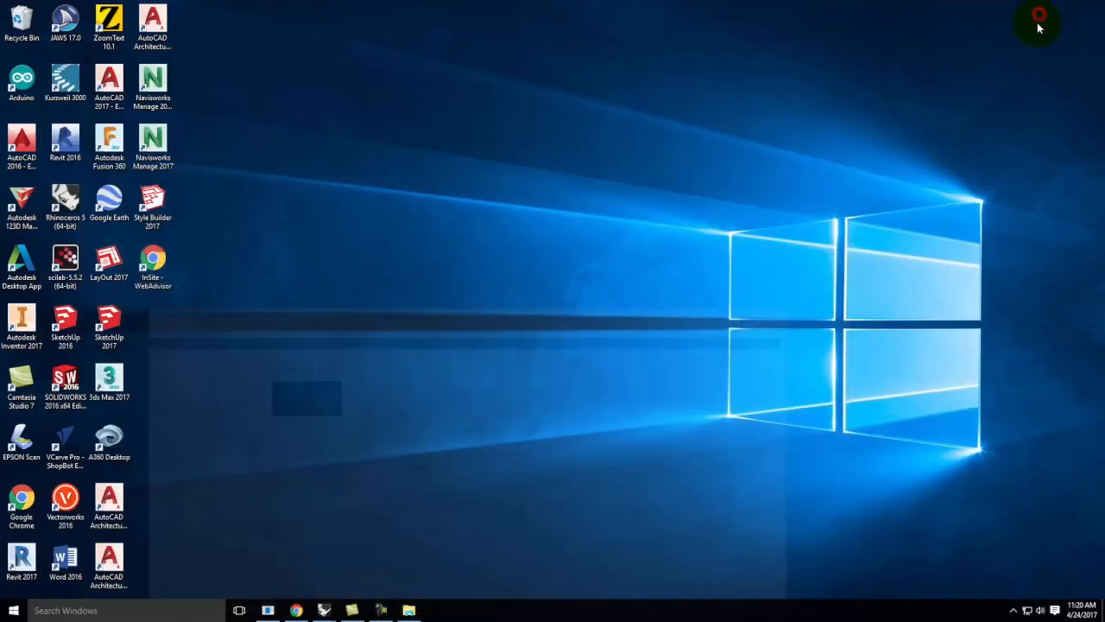
mouse_move(322, 608)
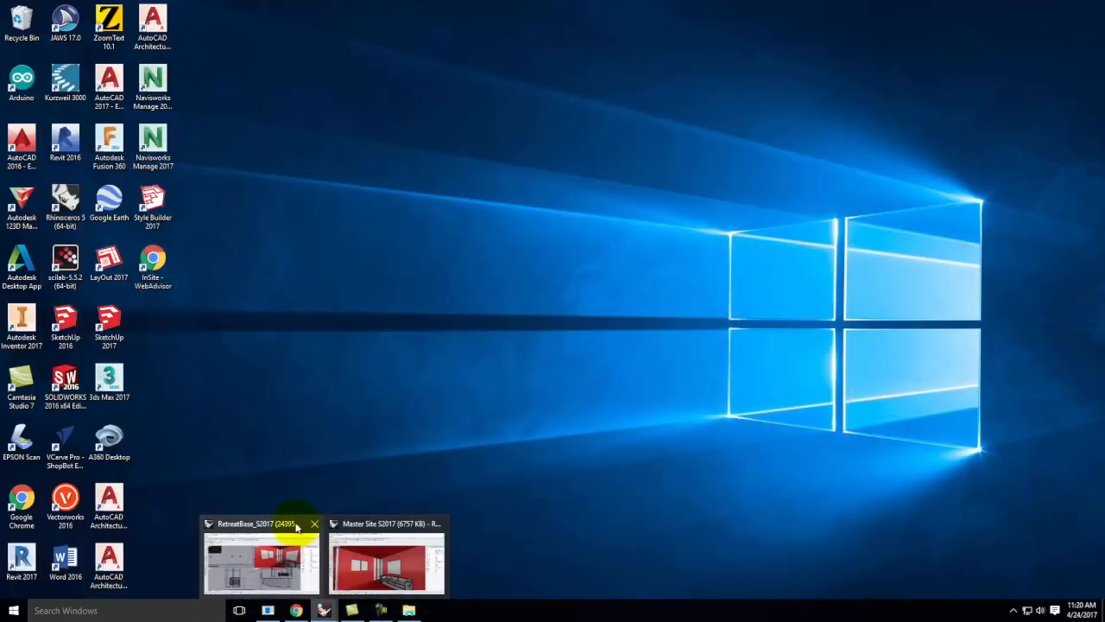
mouse_move(292, 577)
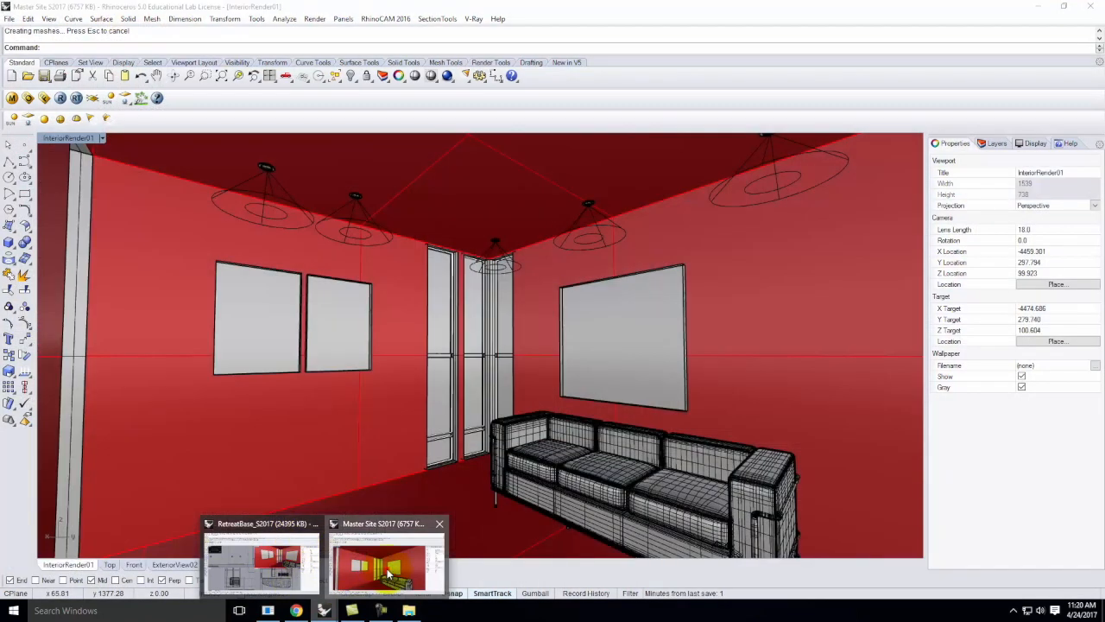
click(388, 572)
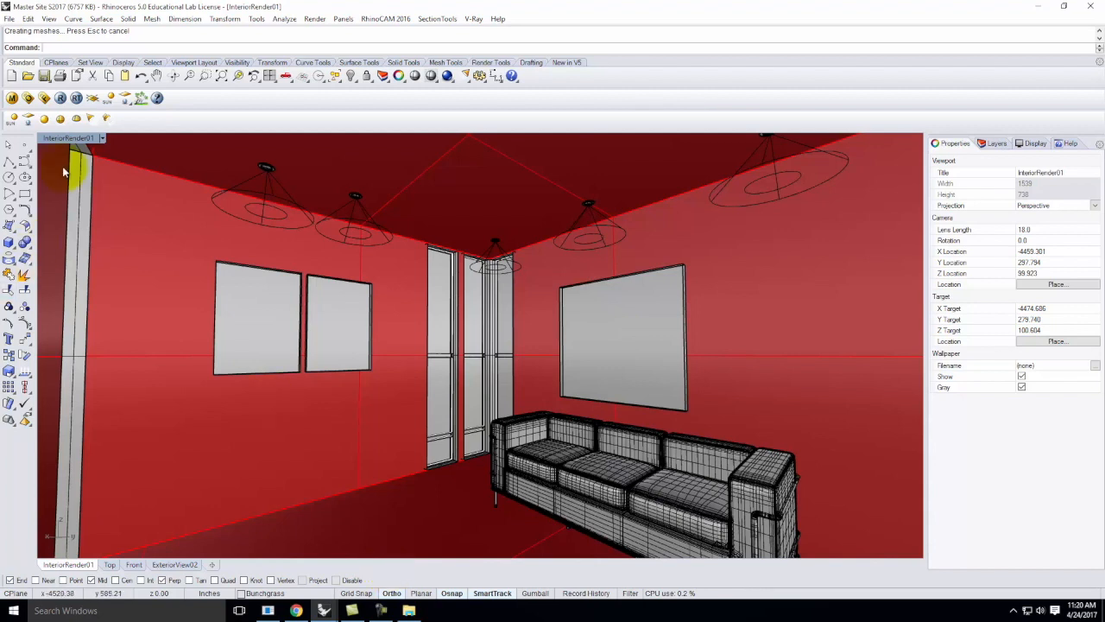
click(27, 98)
click(527, 172)
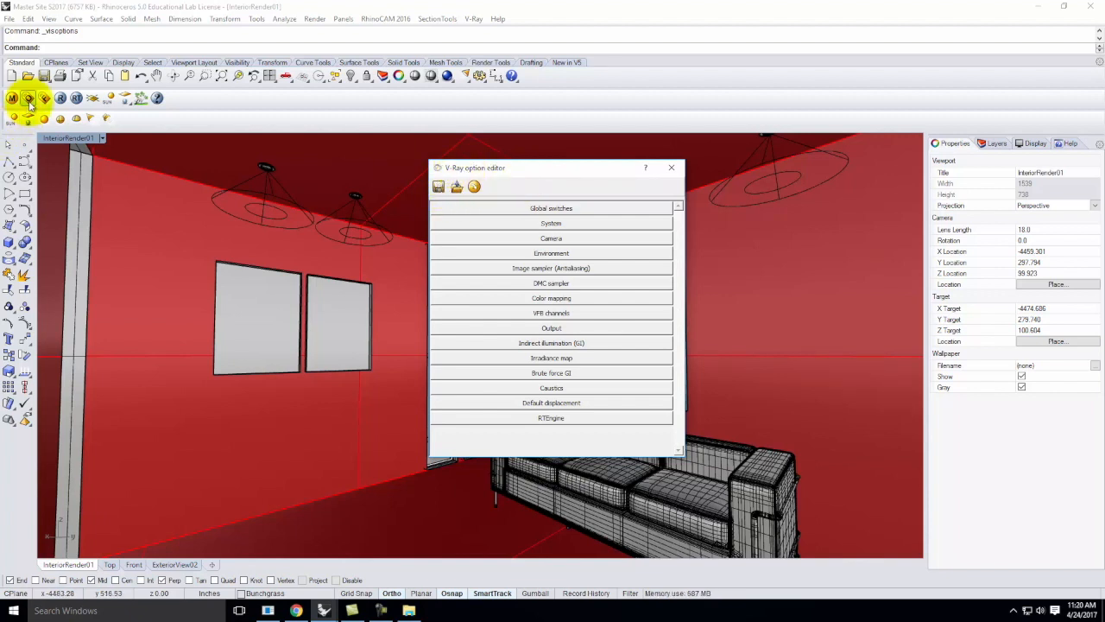
- Save the current V-Ray options over MasterSite Day S2017.visopt in the college OneDrive folder Live Demonstrations > Live - A136 Exercises > Ex220
click(440, 187)
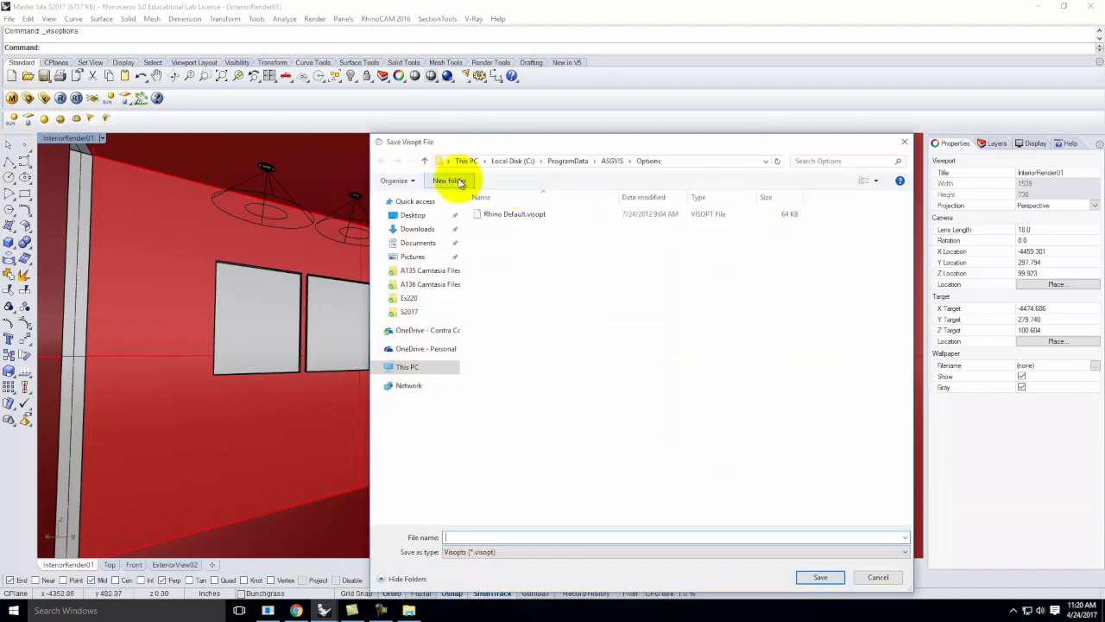
click(423, 330)
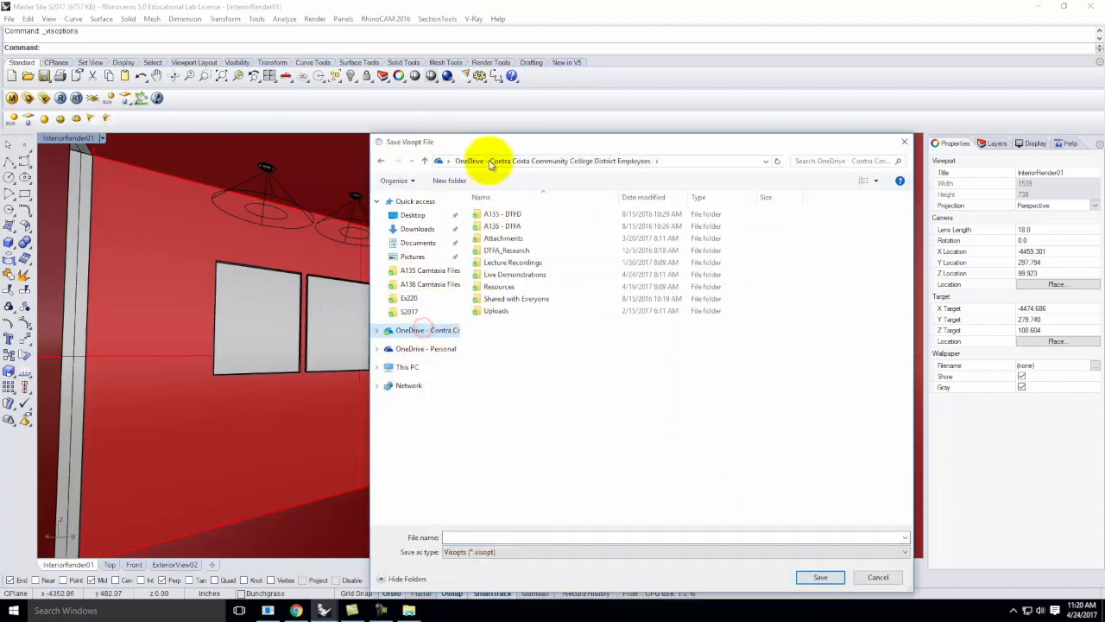
double_click(509, 275)
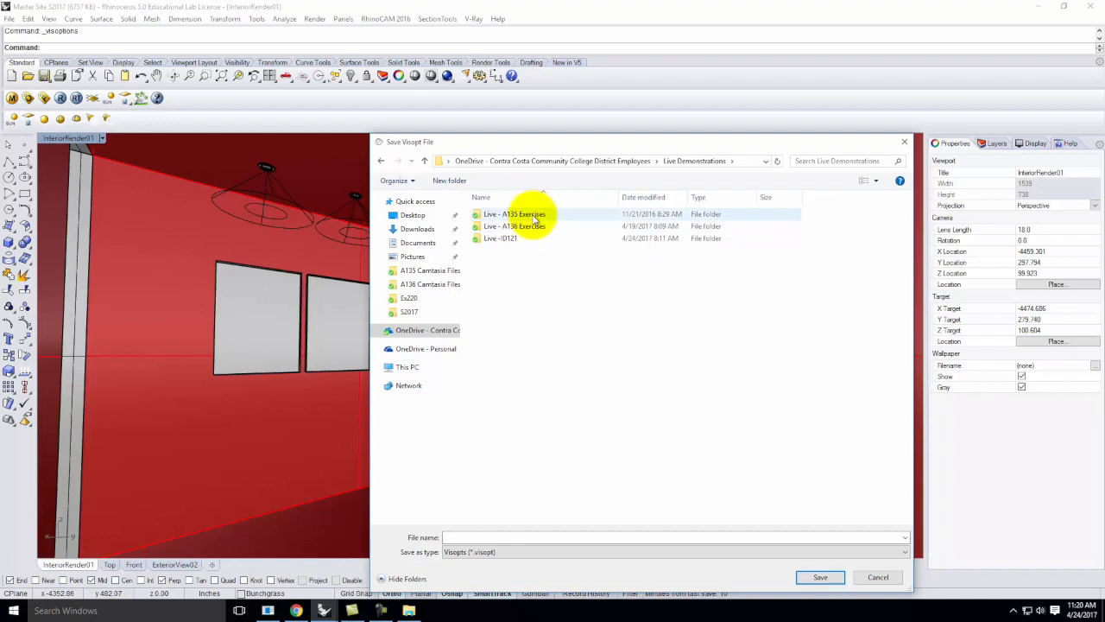
double_click(532, 223)
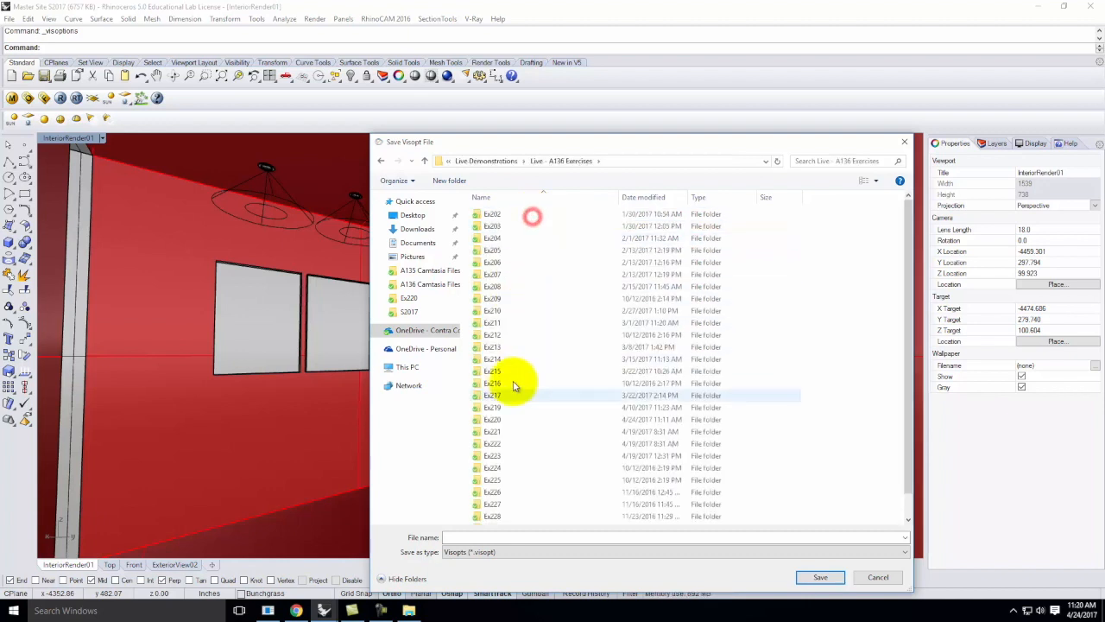
double_click(503, 425)
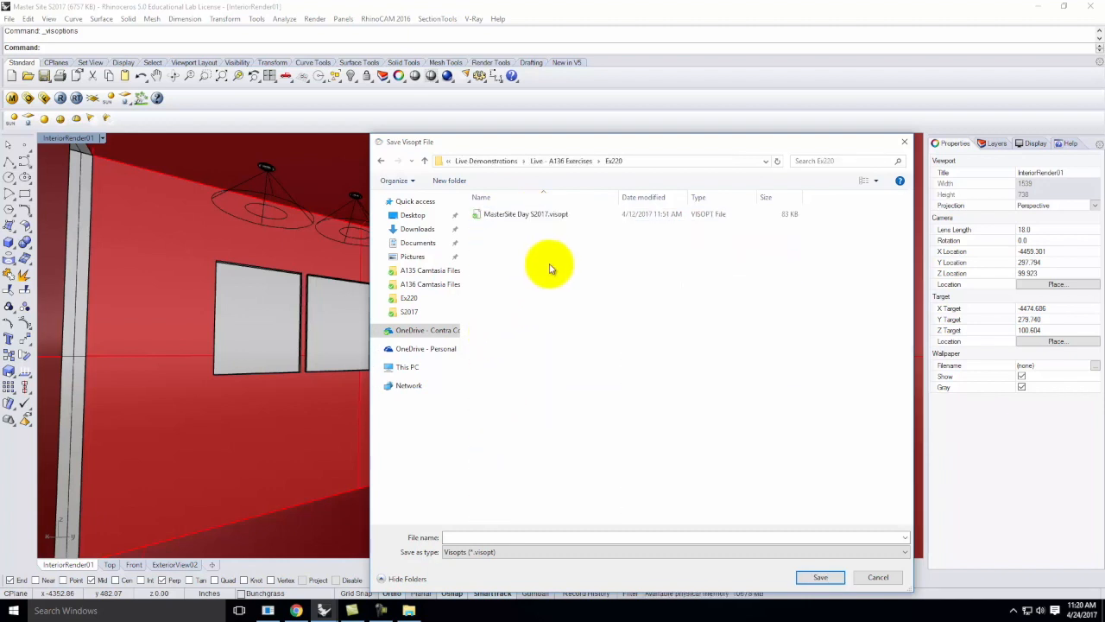
click(507, 216)
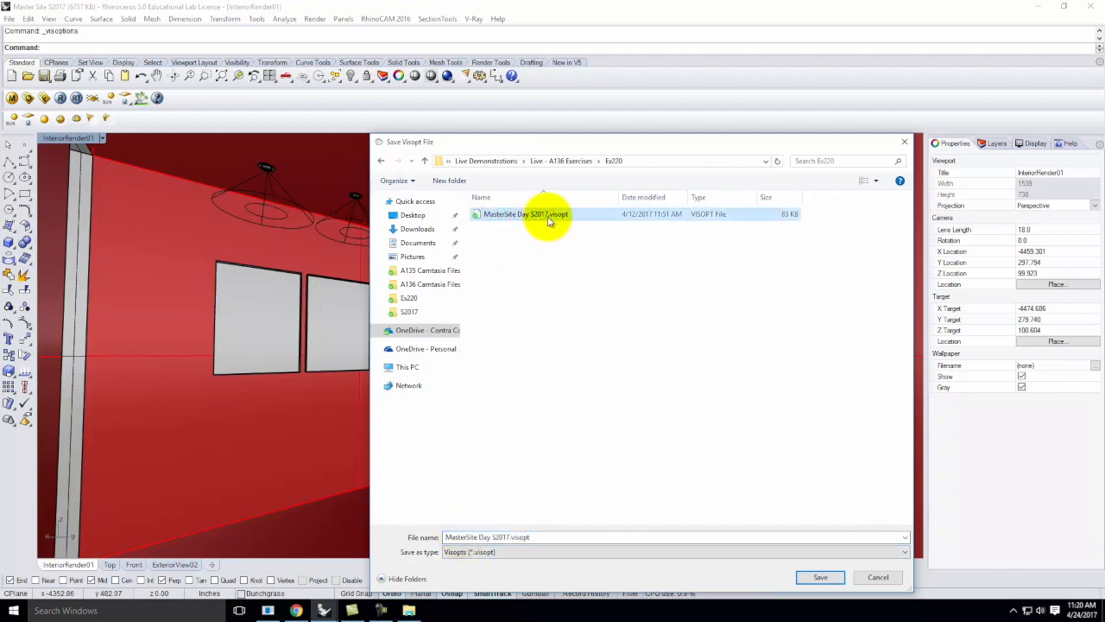
click(830, 584)
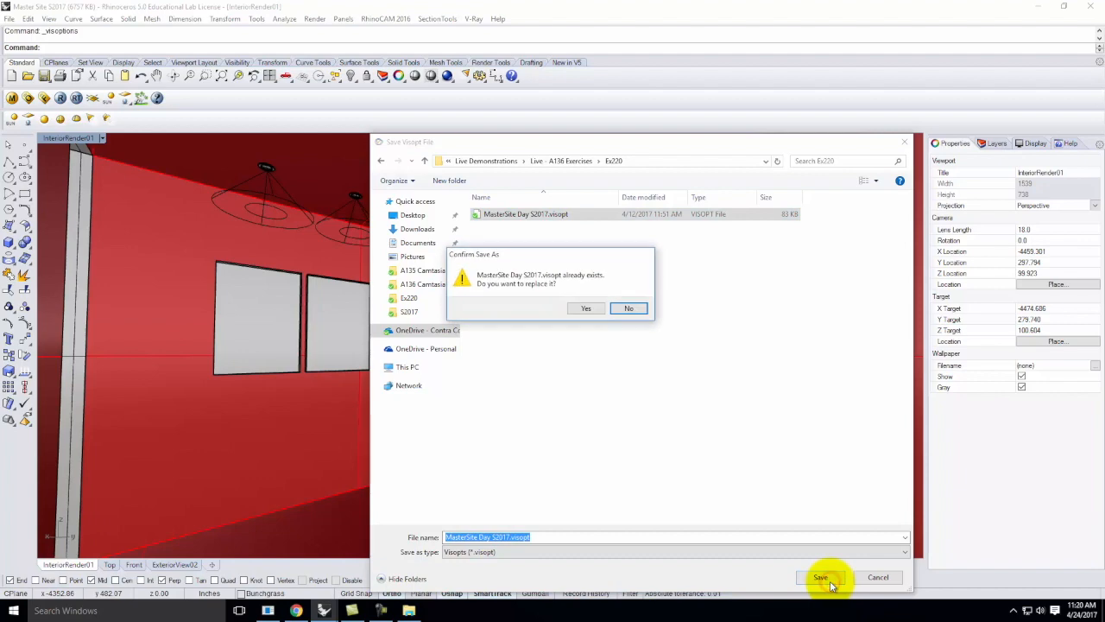
click(583, 308)
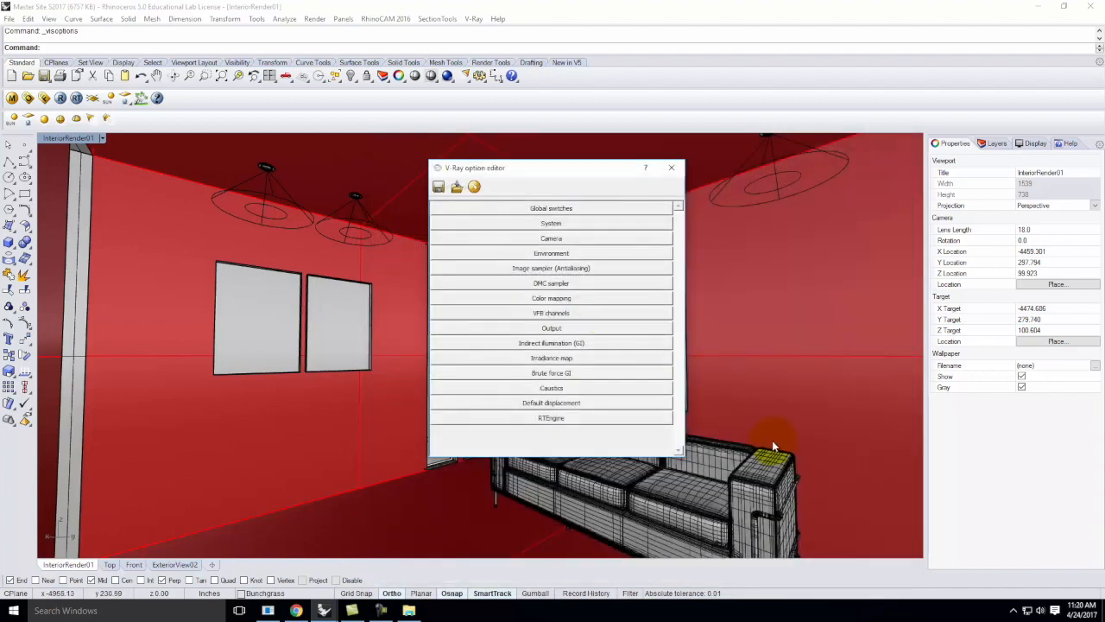
- Examine the current Camera settings and the Environment skylight and background values
click(491, 240)
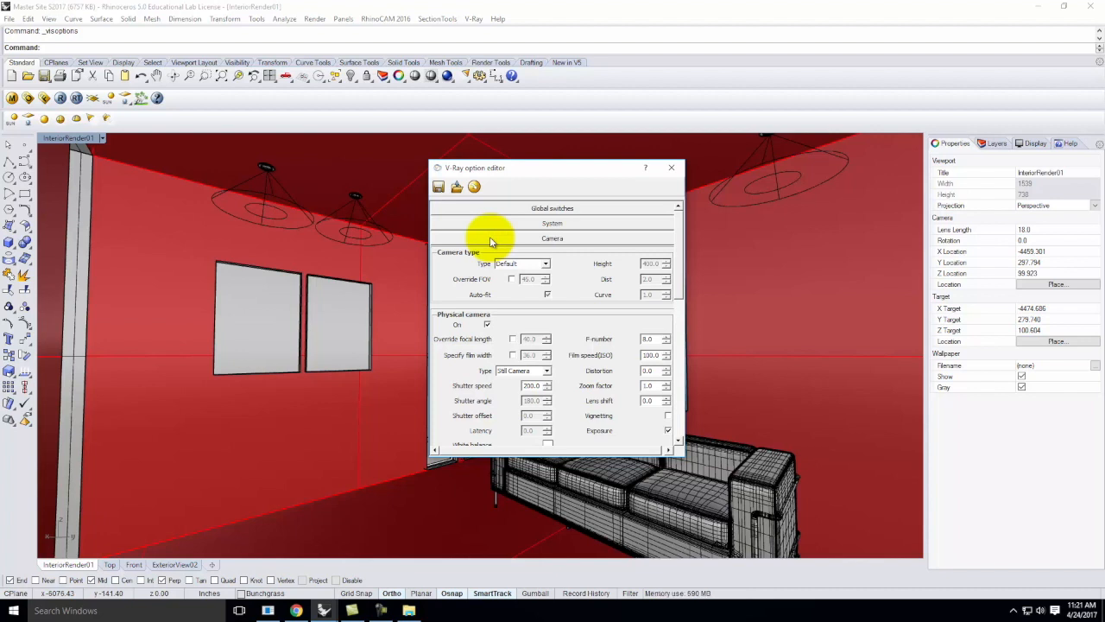
click(491, 240)
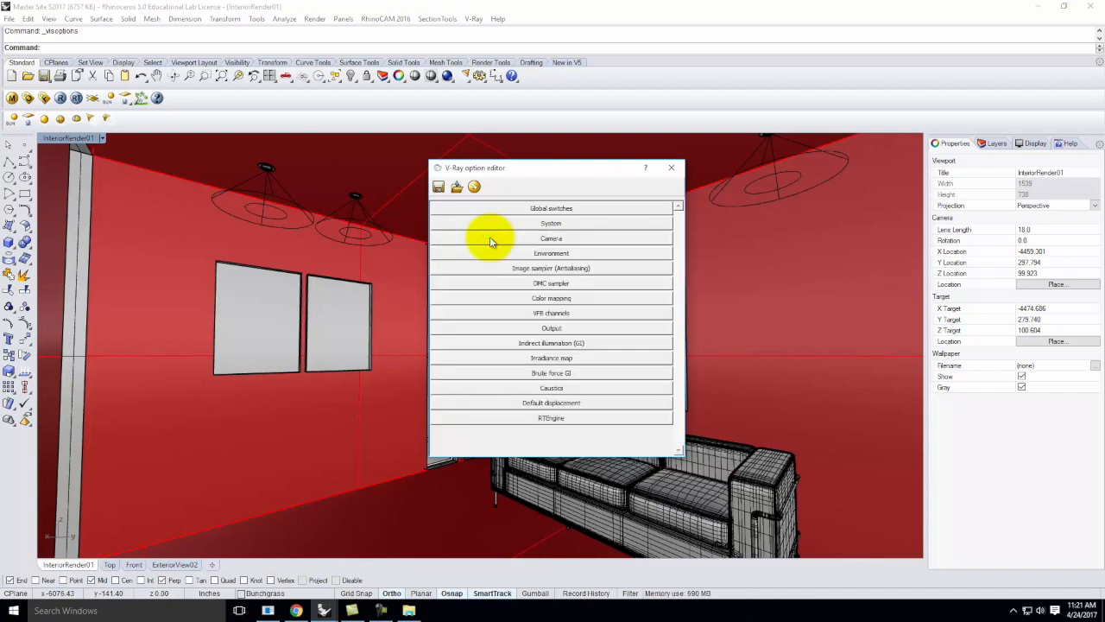
click(514, 255)
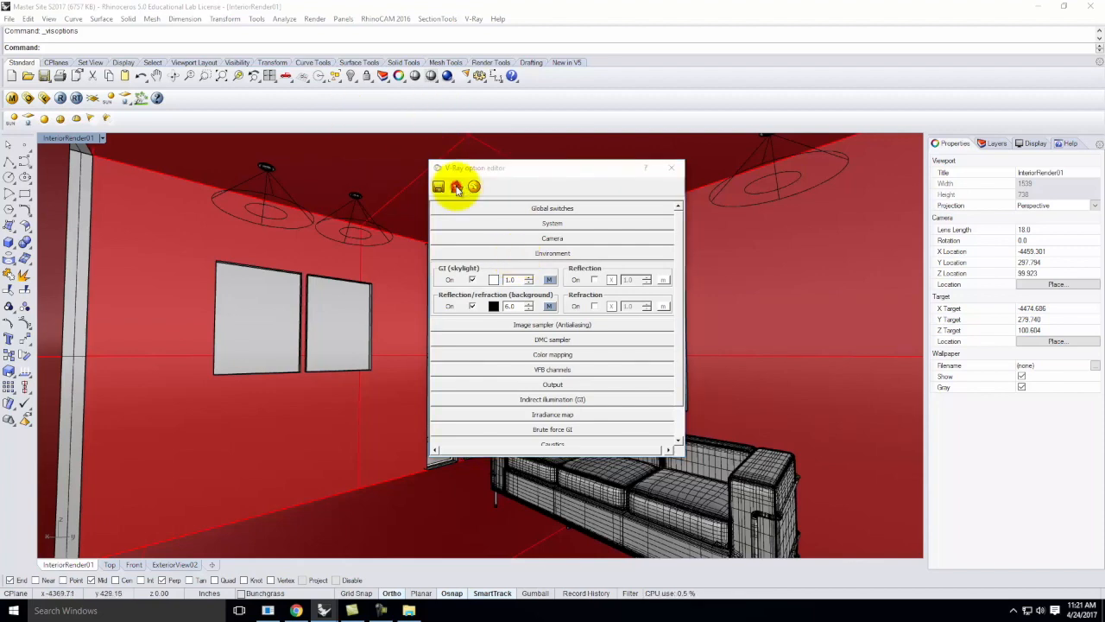
- Load DTFA-Night-Milkyway-IRBF.visopt from the college OneDrive folder Resources > V-Ray > V-Ray HDRI > Night HDRIs > Milkyway
click(457, 188)
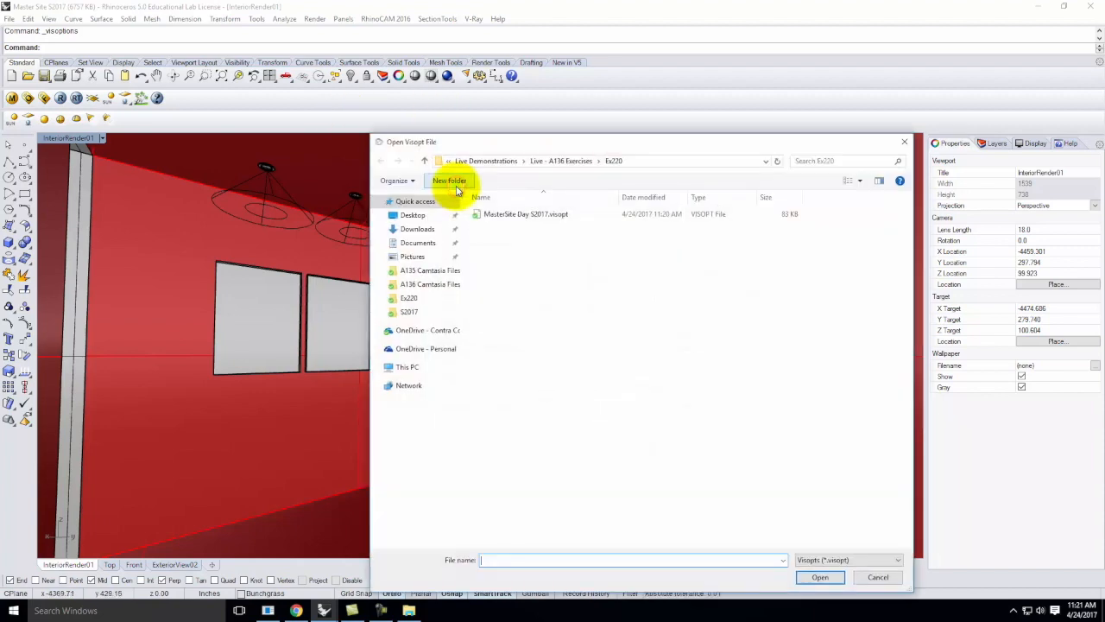
click(430, 284)
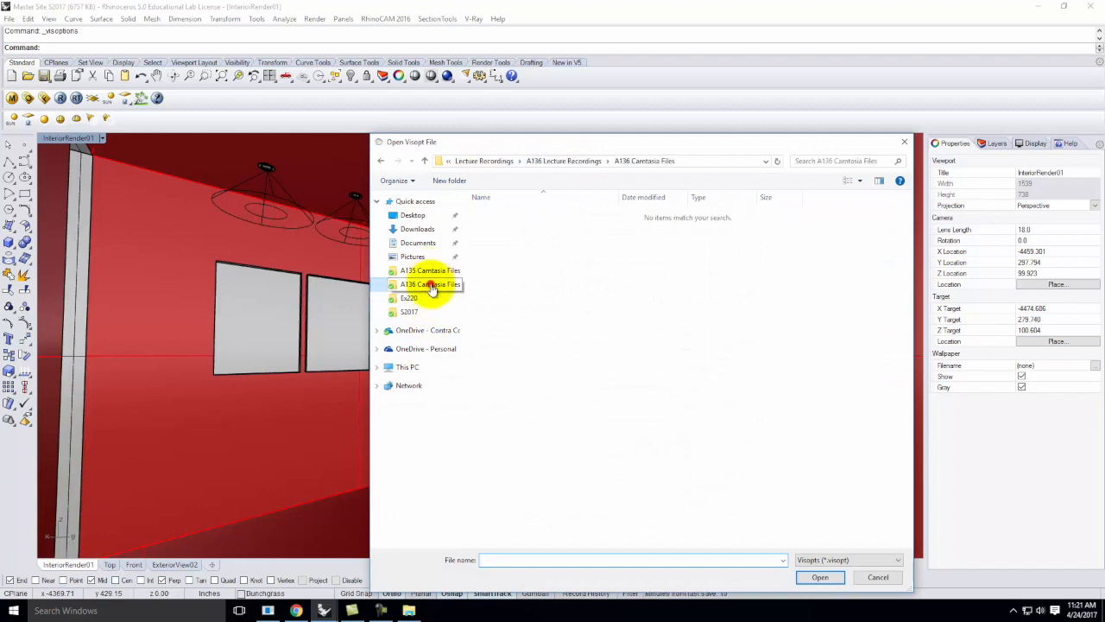
click(431, 331)
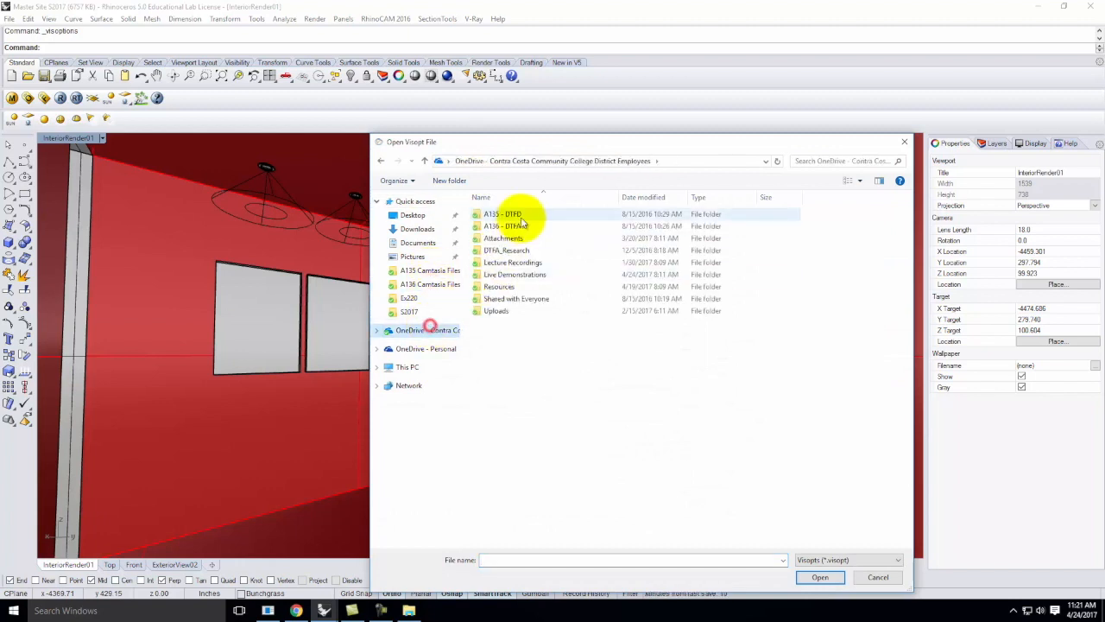
double_click(501, 288)
double_click(499, 331)
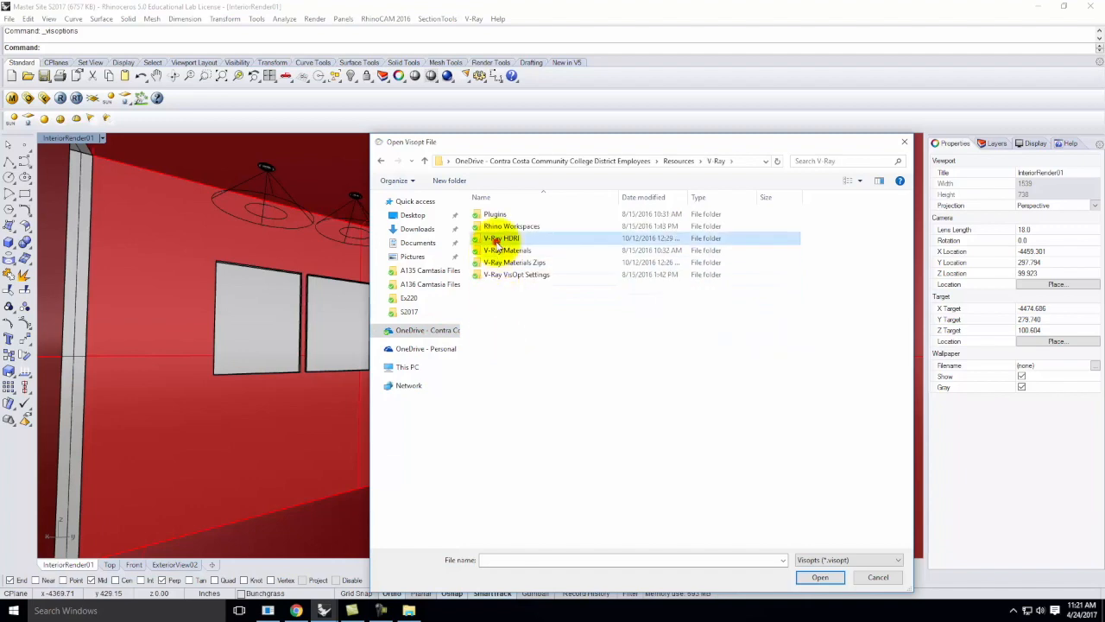
double_click(498, 239)
double_click(494, 263)
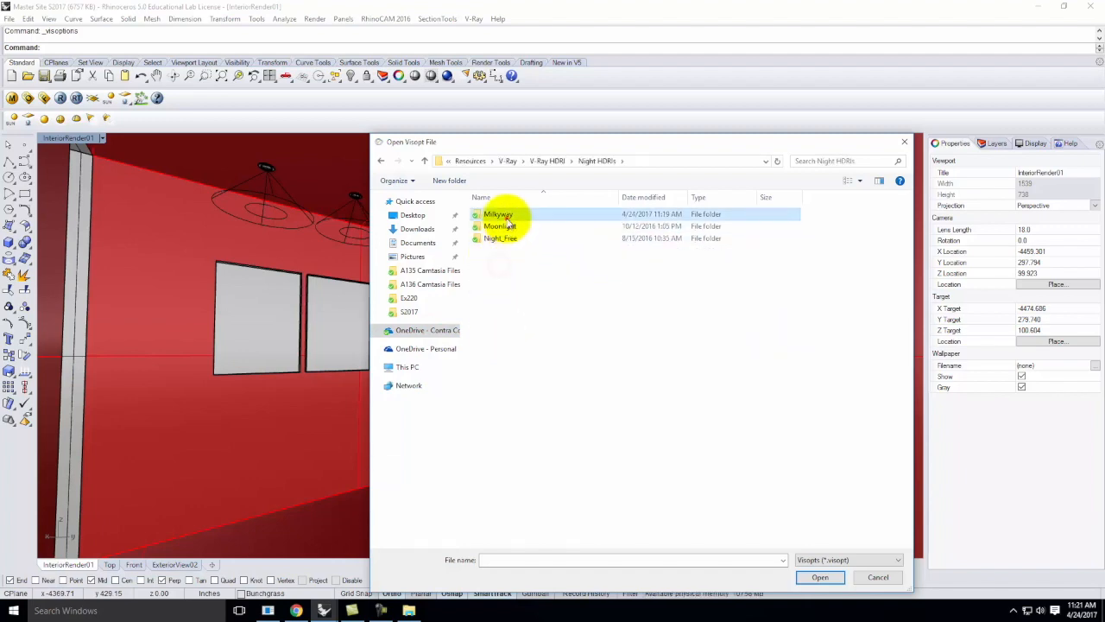
double_click(506, 217)
click(506, 239)
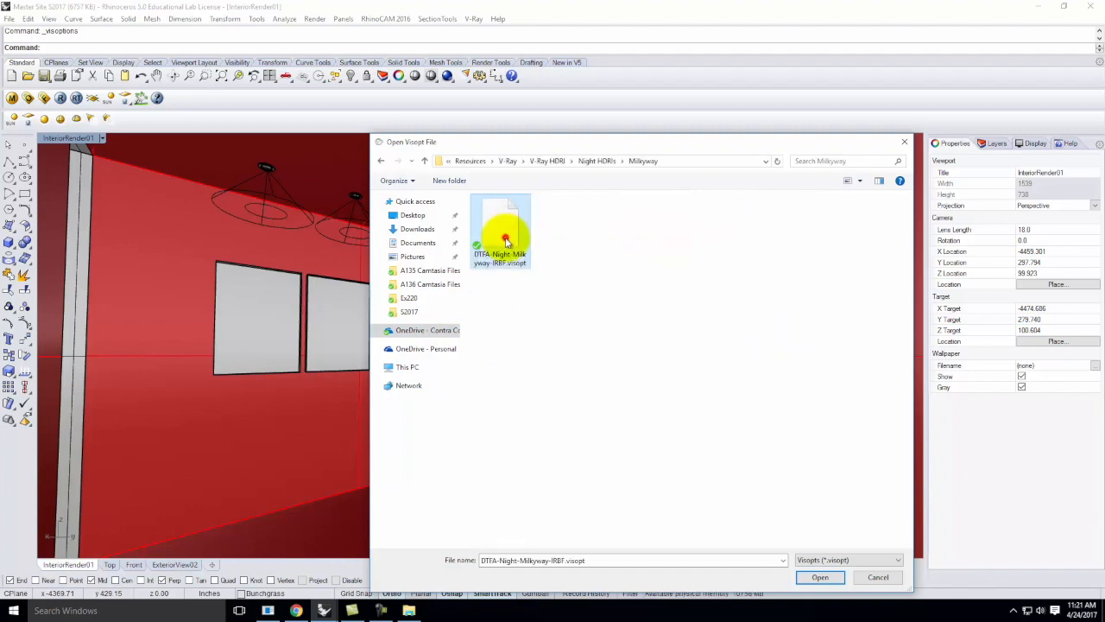
click(820, 578)
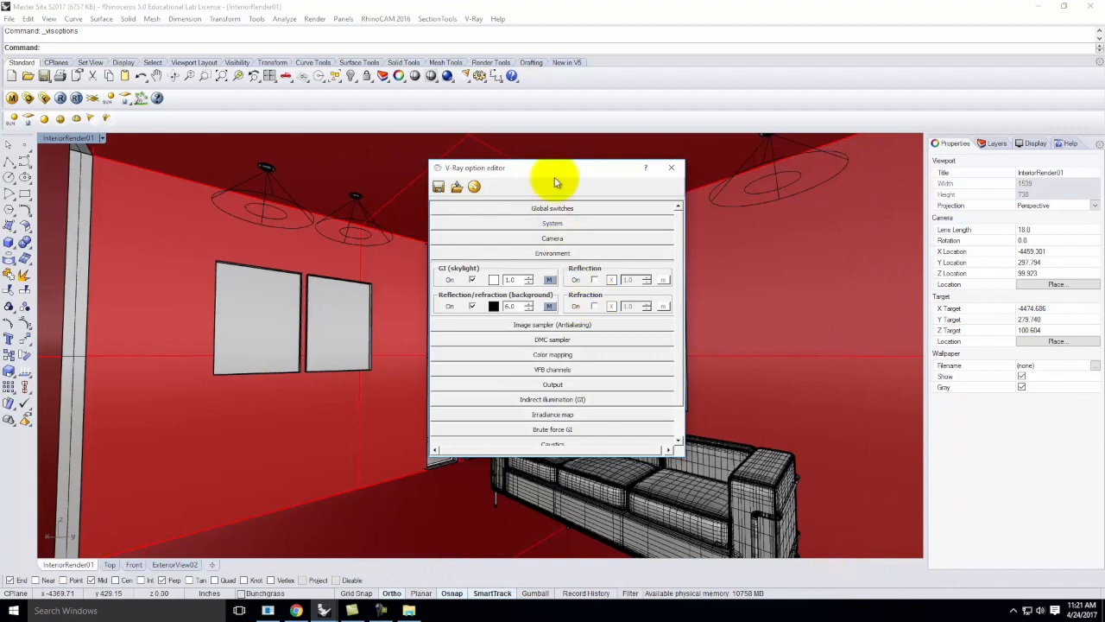
- Check the loaded night settings for the Environment intensities and the physical camera's shutter speed
click(564, 252)
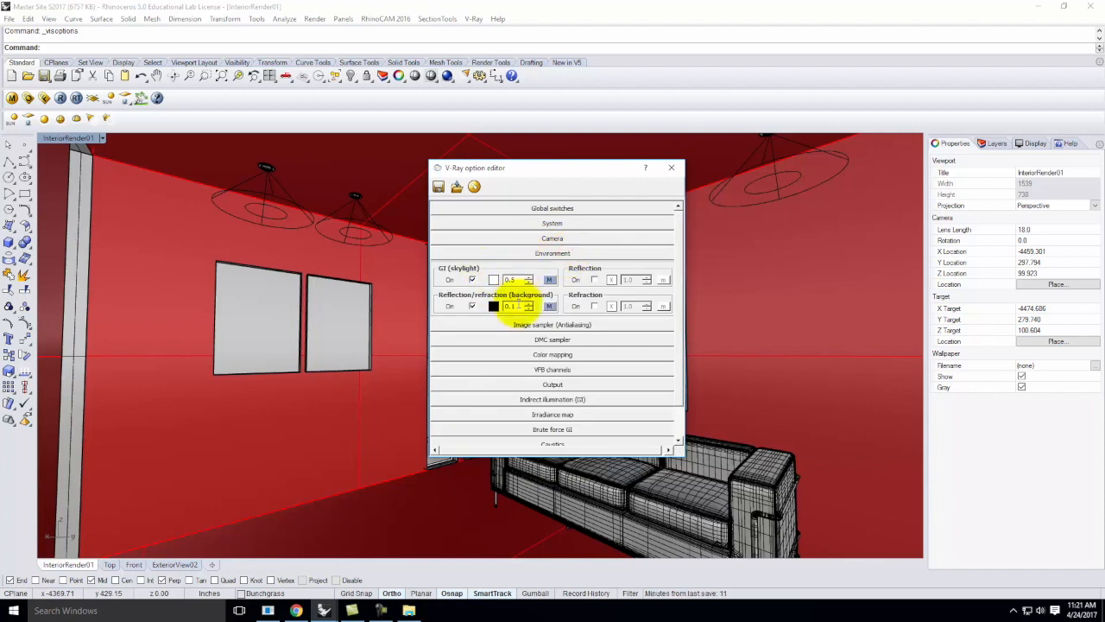
click(553, 253)
click(552, 241)
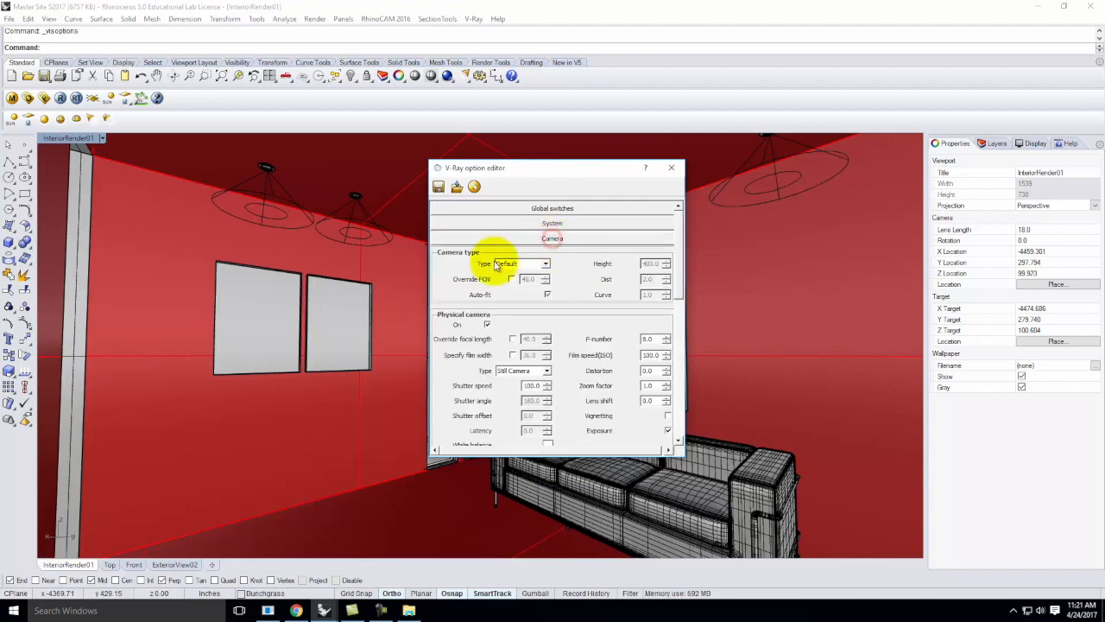
click(557, 242)
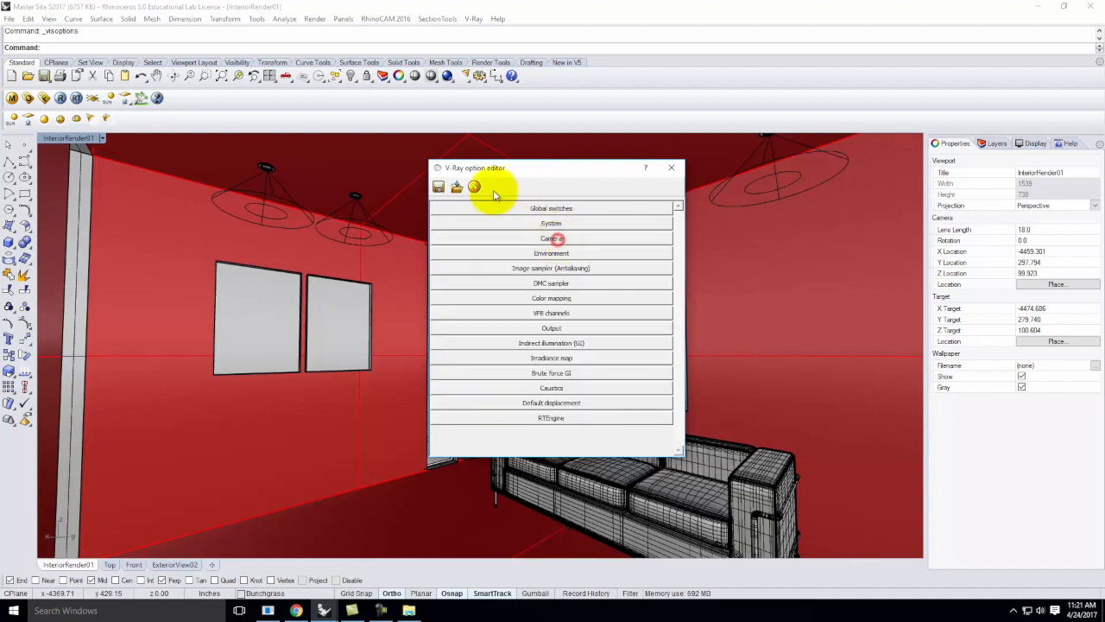
- Point the reflection/refraction background texture to Milkyway_small in the college OneDrive folder Resources > V-Ray > V-Ray HDRI > Night HDRIs > Milkyway
click(552, 253)
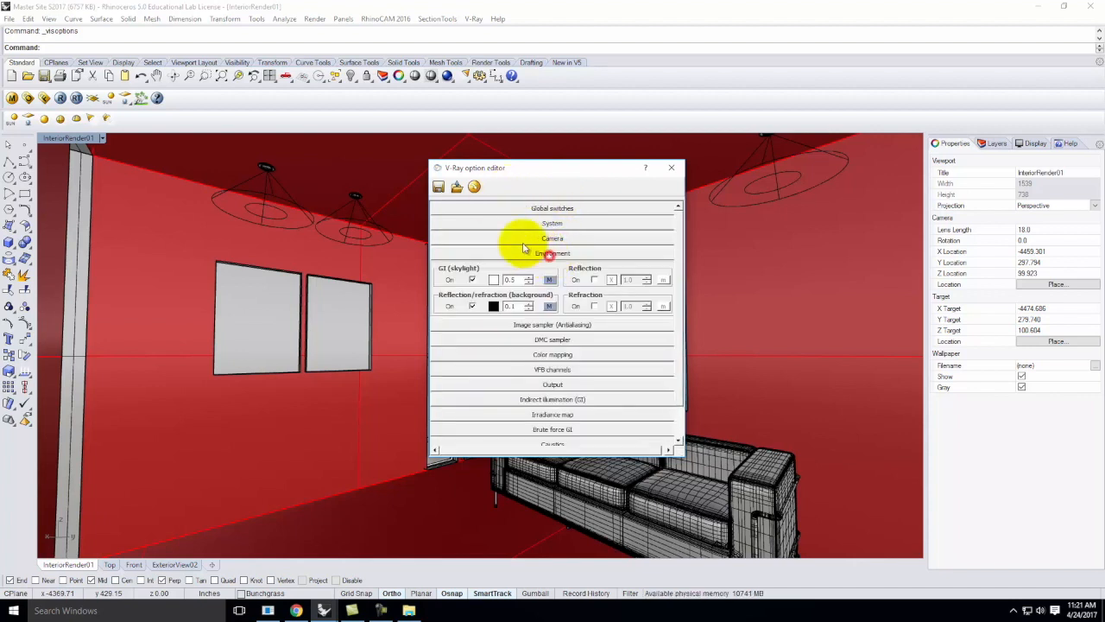
click(549, 307)
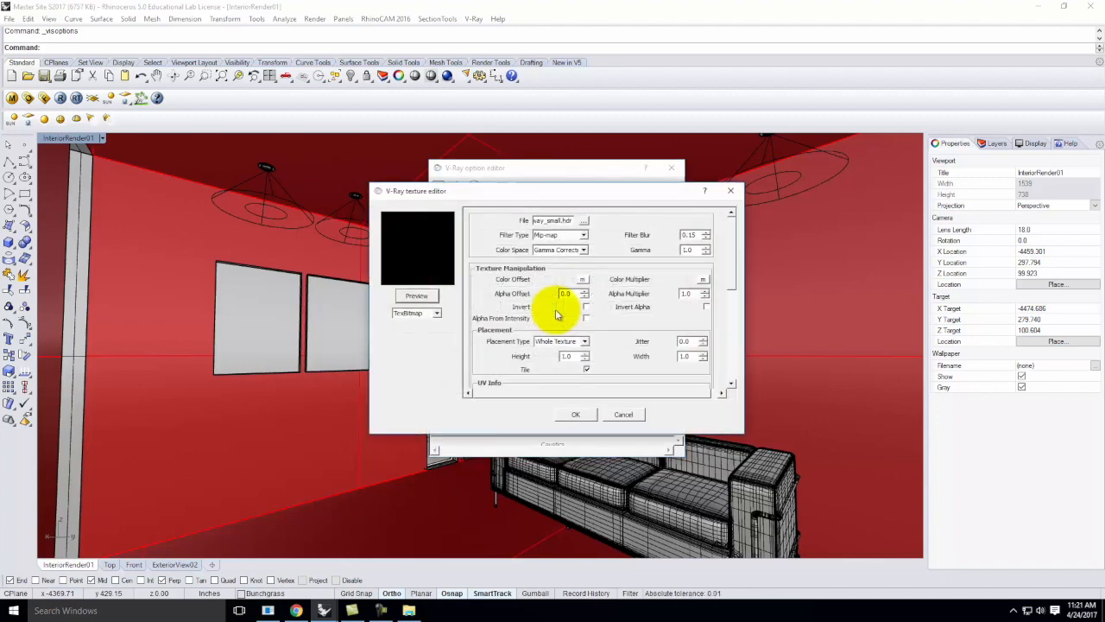
click(584, 220)
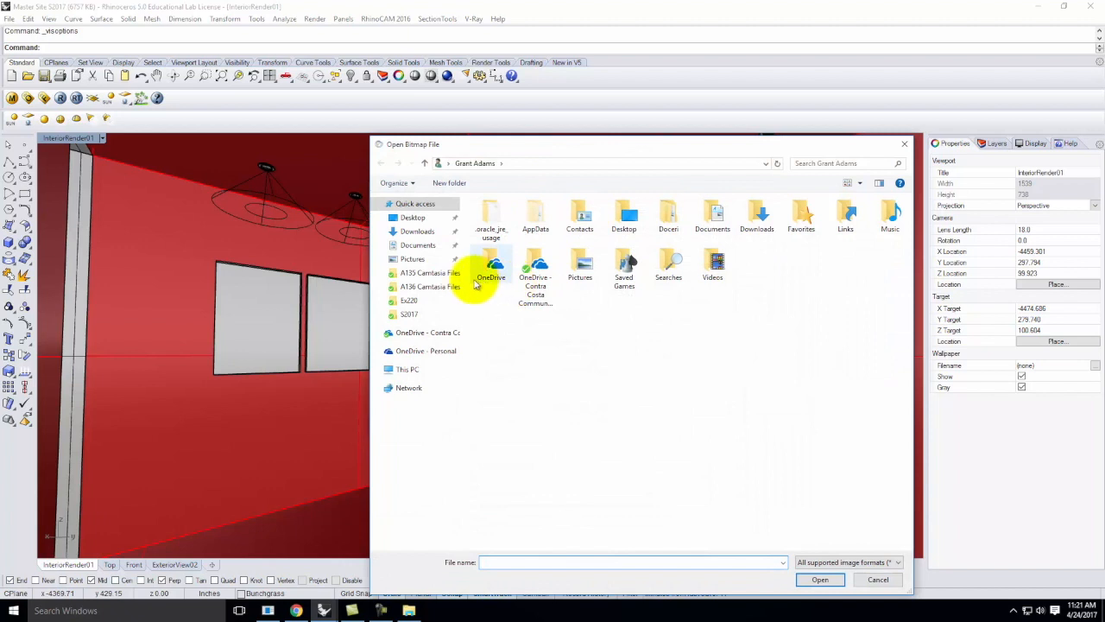
click(427, 332)
double_click(498, 289)
double_click(499, 337)
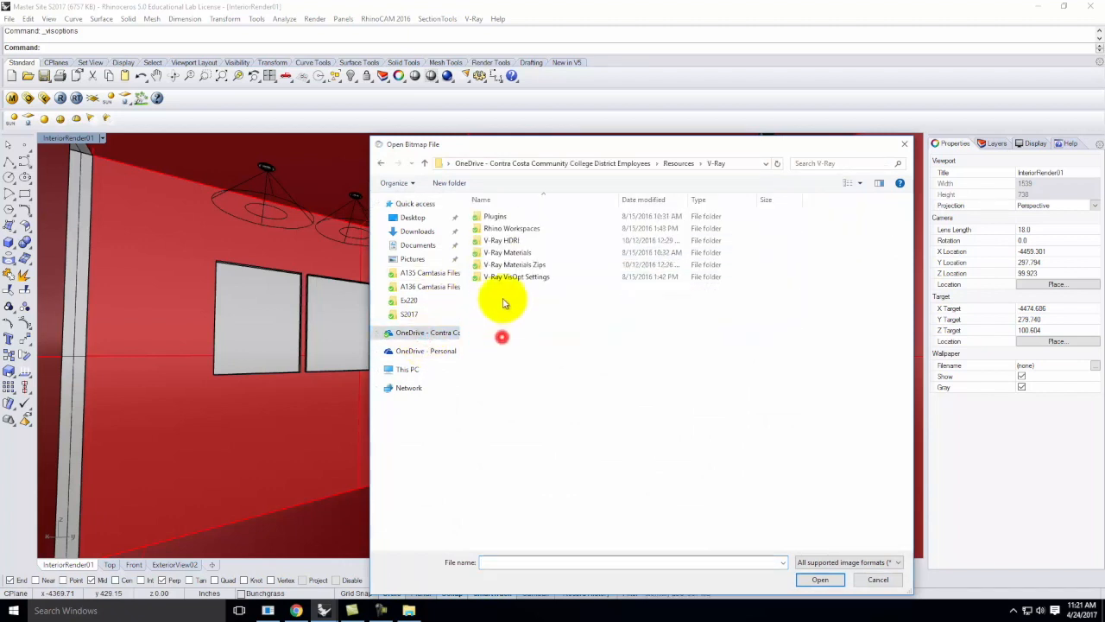
double_click(506, 241)
double_click(505, 263)
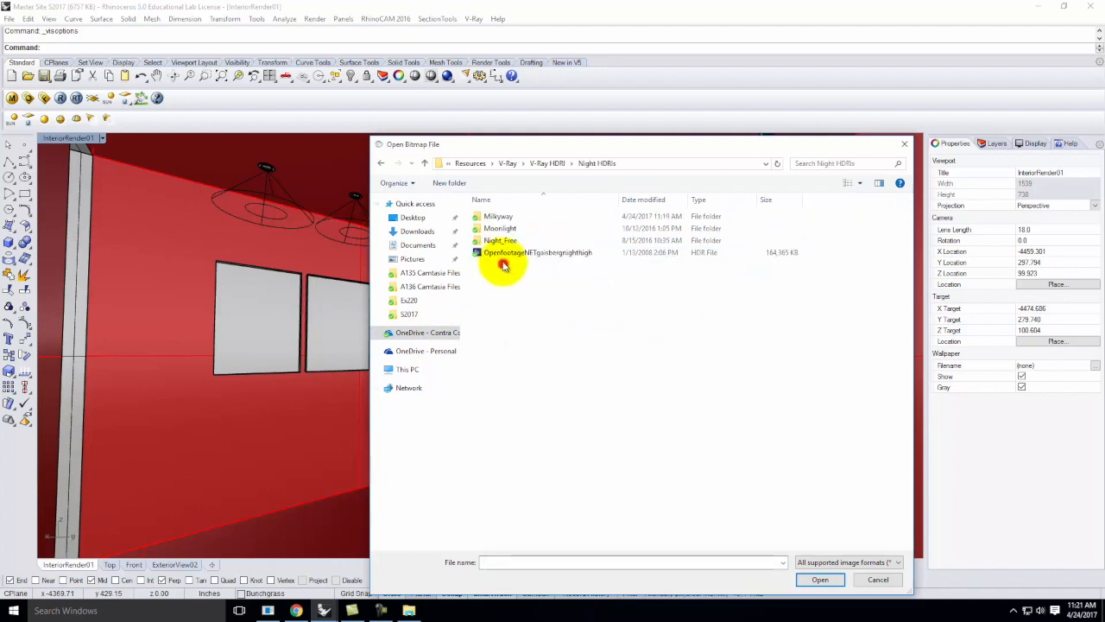
double_click(494, 217)
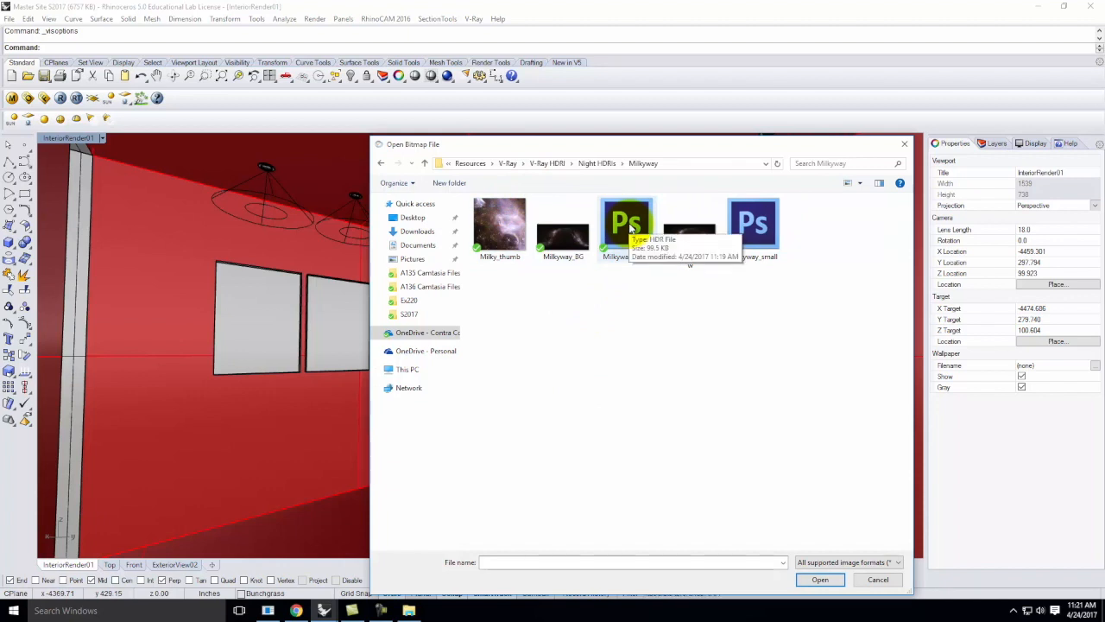
click(749, 220)
drag(629, 144, 634, 54)
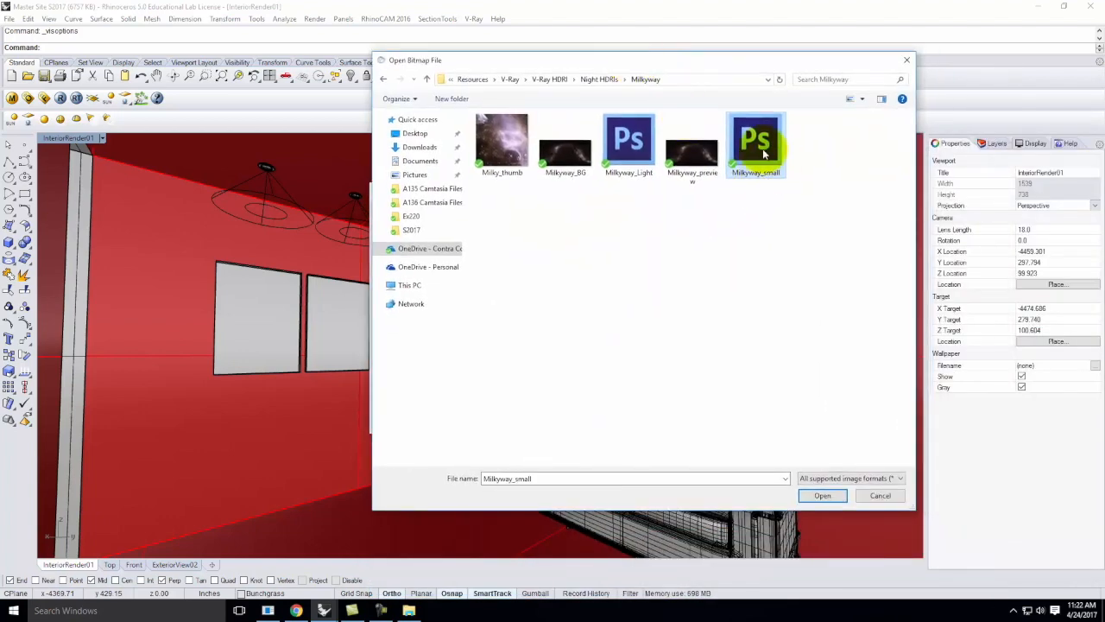
click(823, 495)
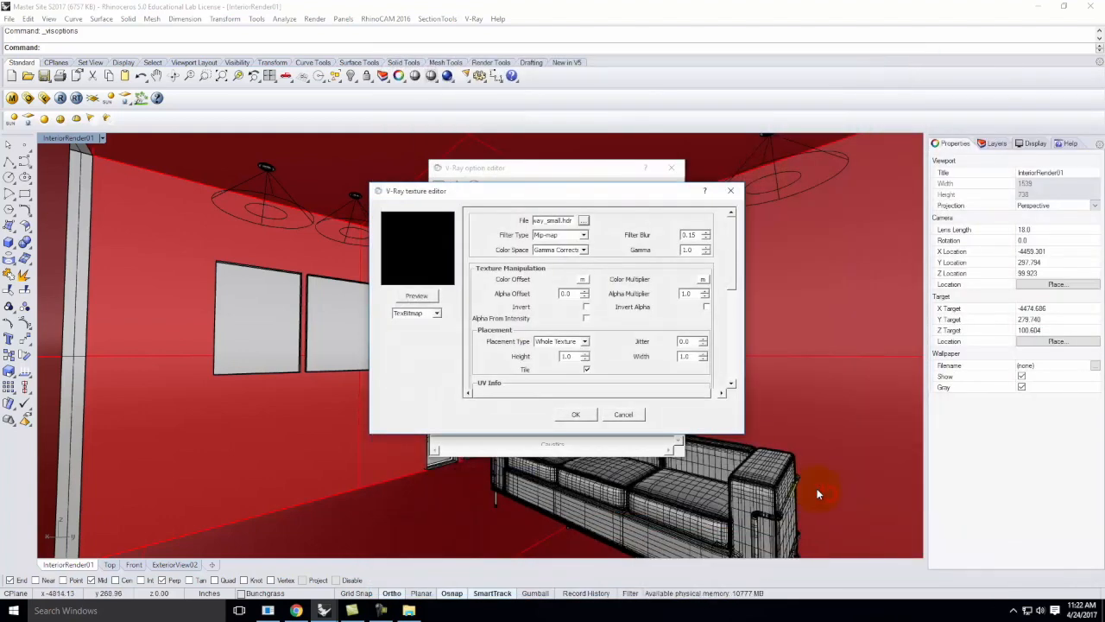
click(582, 415)
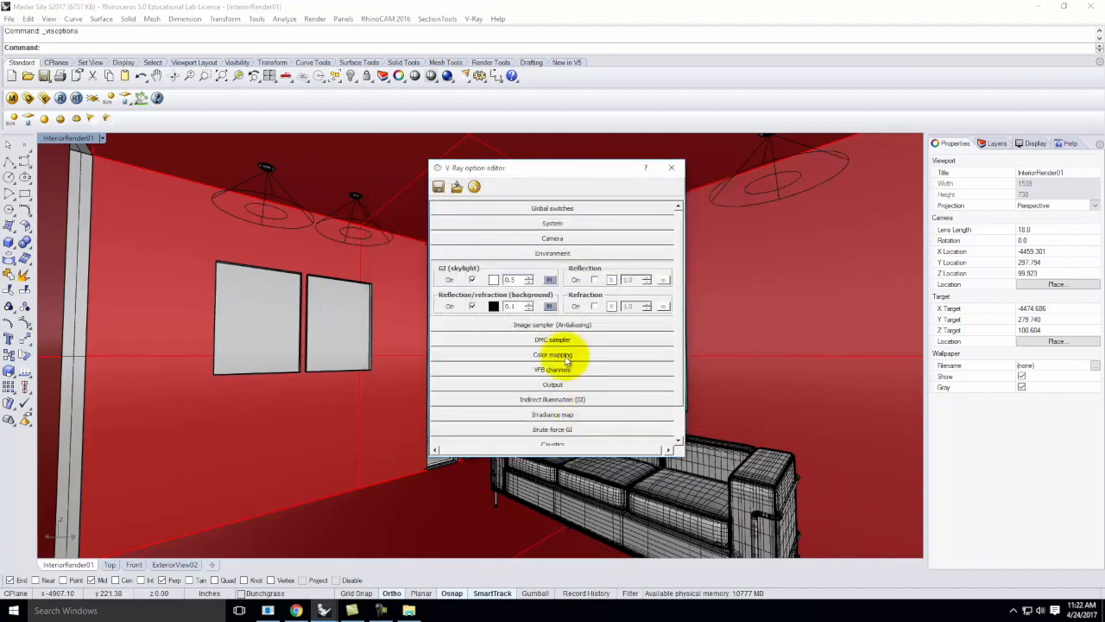
- Relink the GI skylight texture to the Milkyway light HDR image, preview it, and close the V-Ray options
click(551, 281)
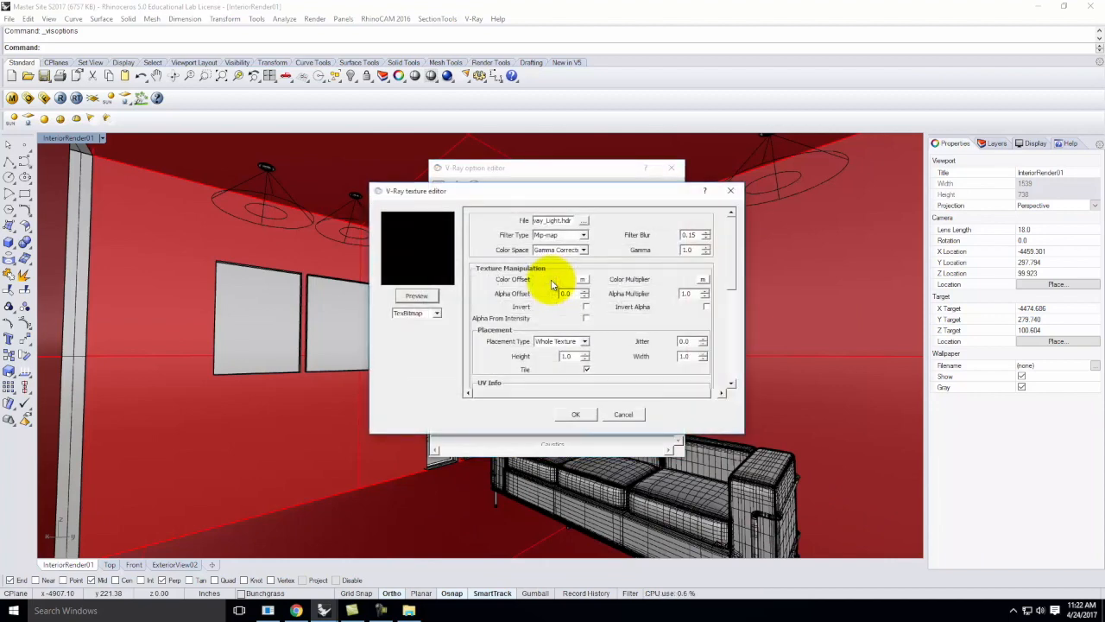
click(585, 221)
click(629, 142)
click(826, 495)
click(416, 297)
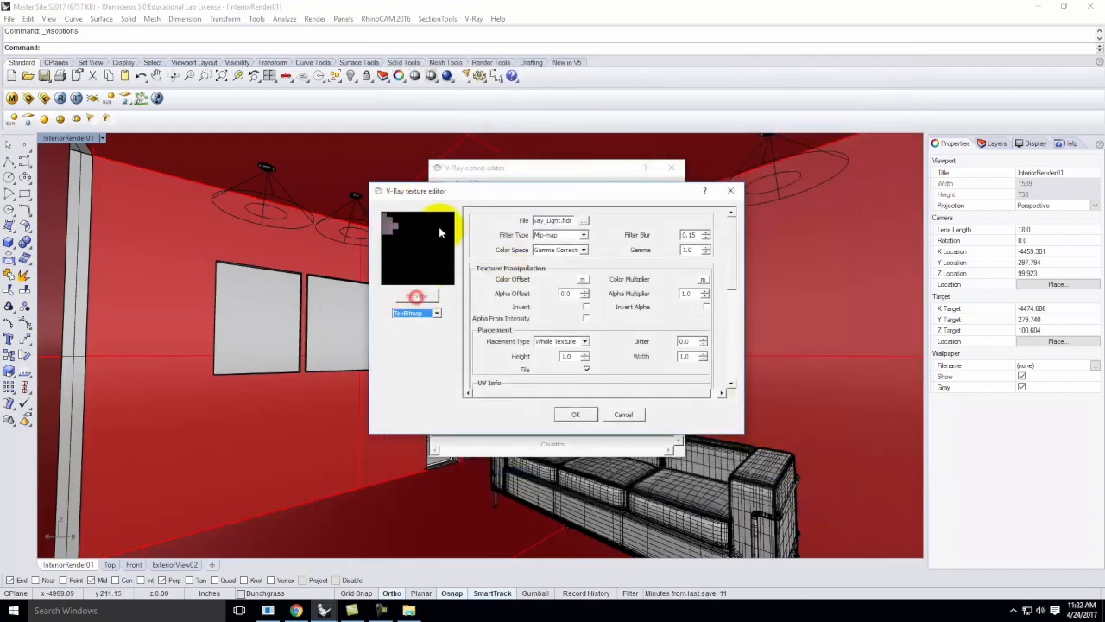
click(579, 415)
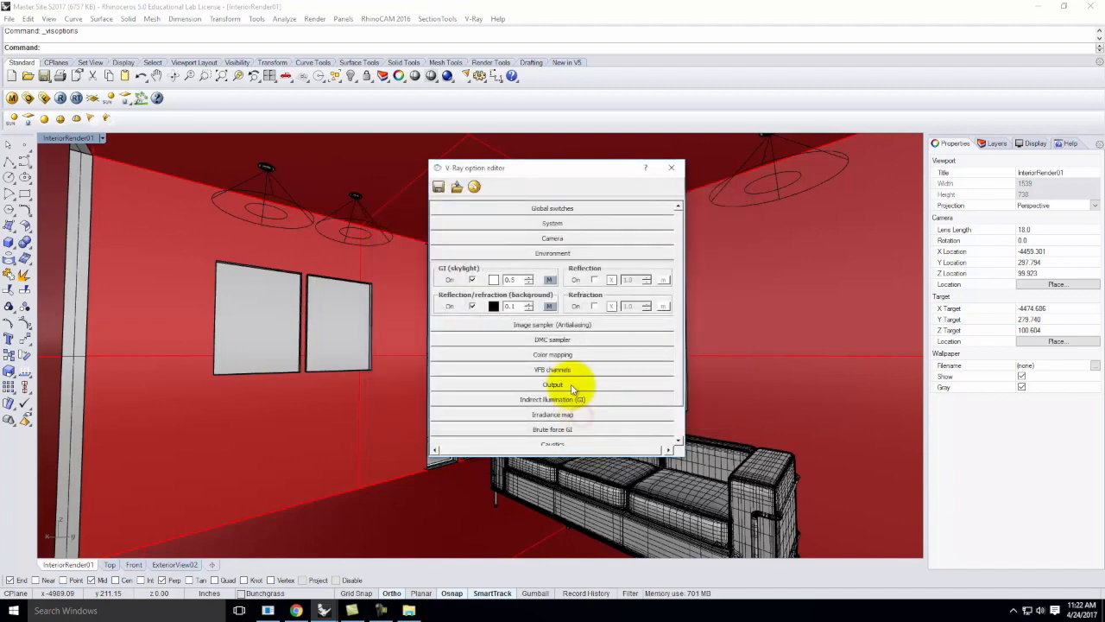
click(549, 254)
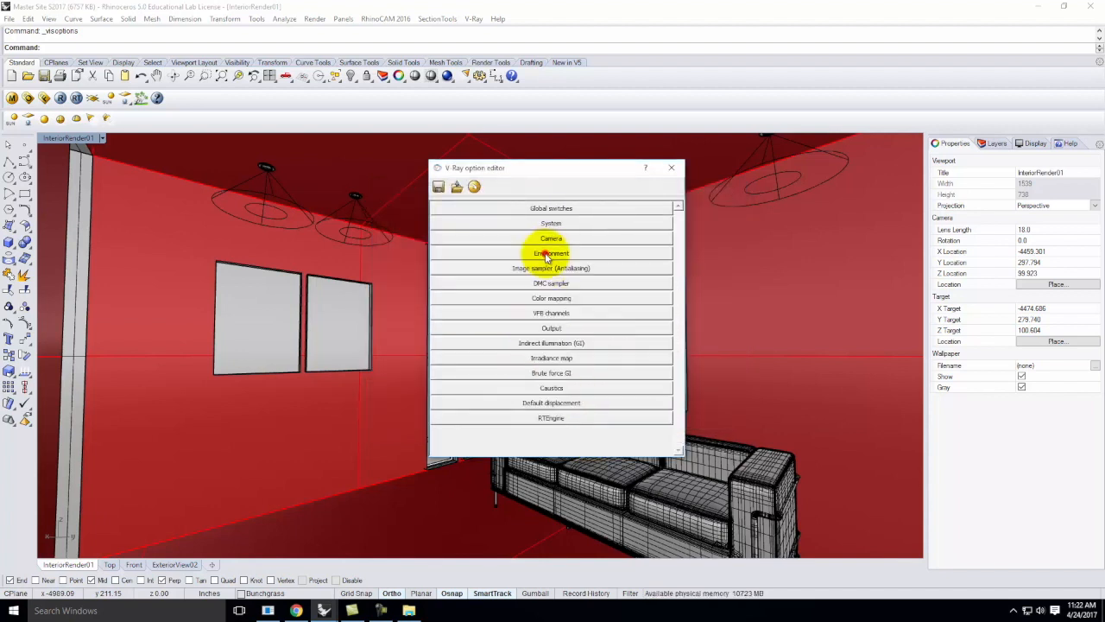
click(670, 169)
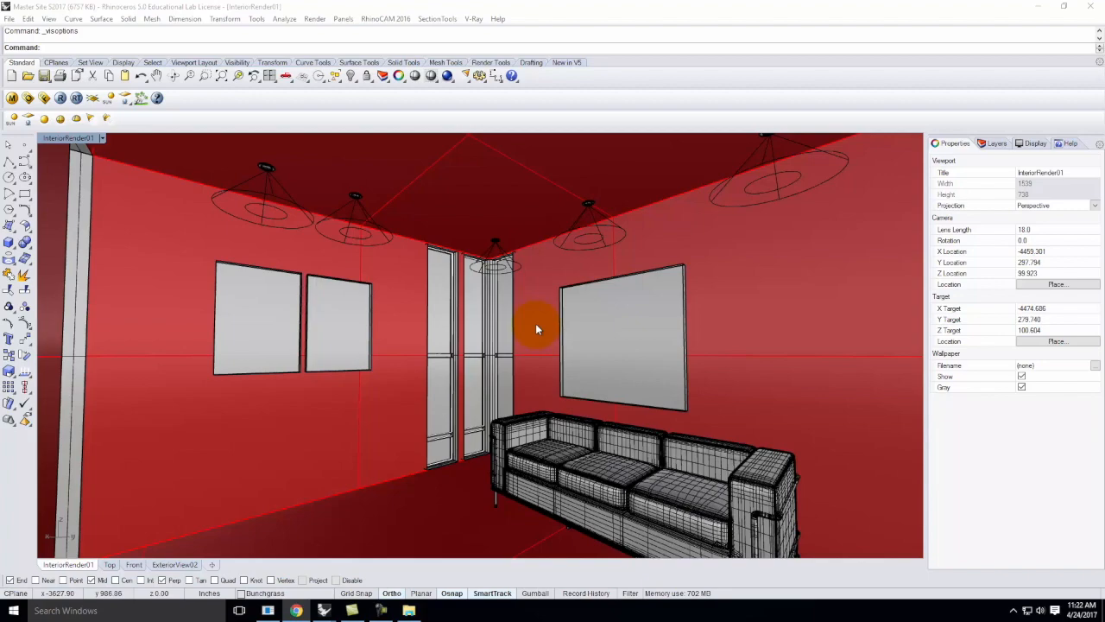
- Compose an interior perspective of the upper room looking toward the staircase and the tall glazed stairwell
scroll(577, 380, up, 6)
right_drag(565, 294, 595, 377)
scroll(596, 377, down, 8)
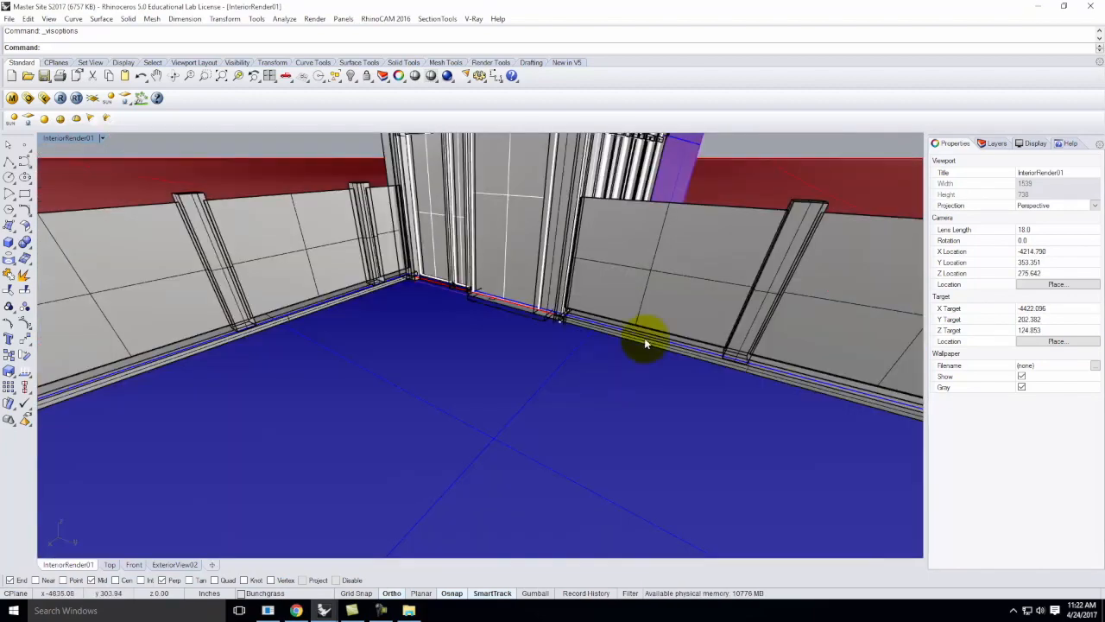
scroll(646, 343, down, 10)
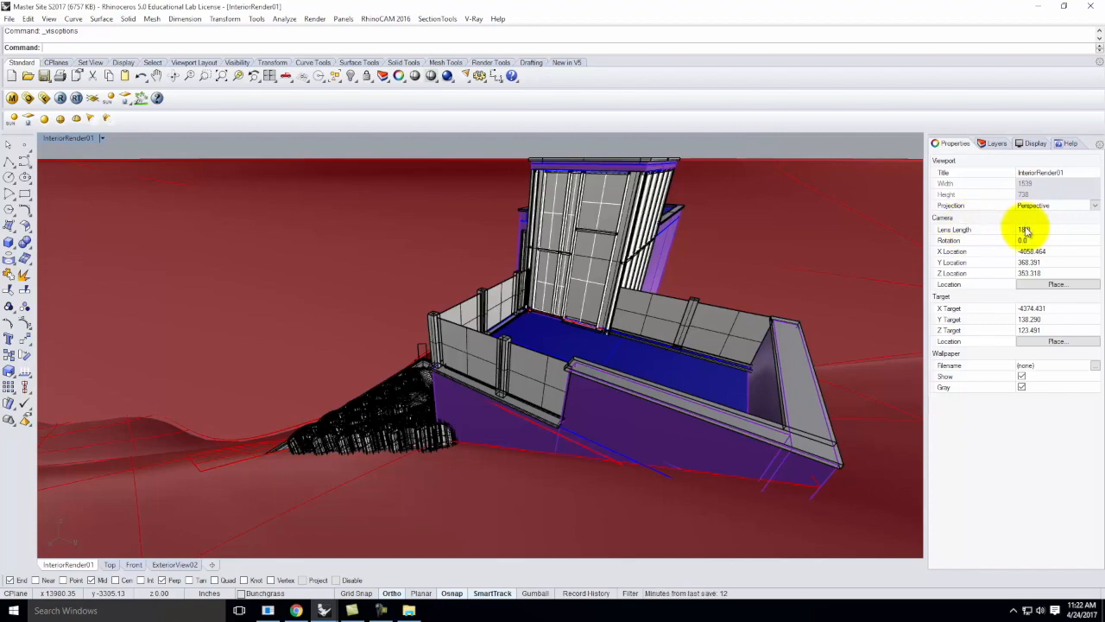
scroll(590, 177, up, 8)
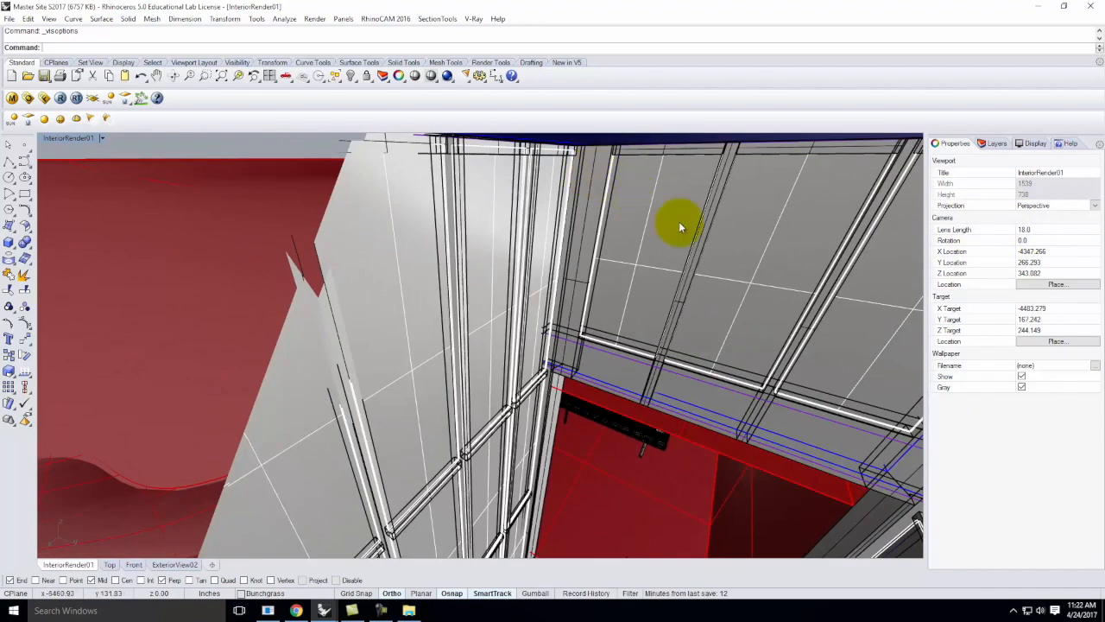
right_drag(797, 292, 770, 228)
scroll(770, 228, down, 4)
right_drag(851, 290, 831, 282)
scroll(759, 282, down, 5)
scroll(732, 305, up, 1)
scroll(732, 304, up, 4)
right_drag(721, 244, 445, 286)
scroll(141, 316, up, 6)
right_drag(369, 392, 360, 364)
scroll(387, 296, up, 4)
right_drag(439, 354, 433, 347)
scroll(408, 344, up, 2)
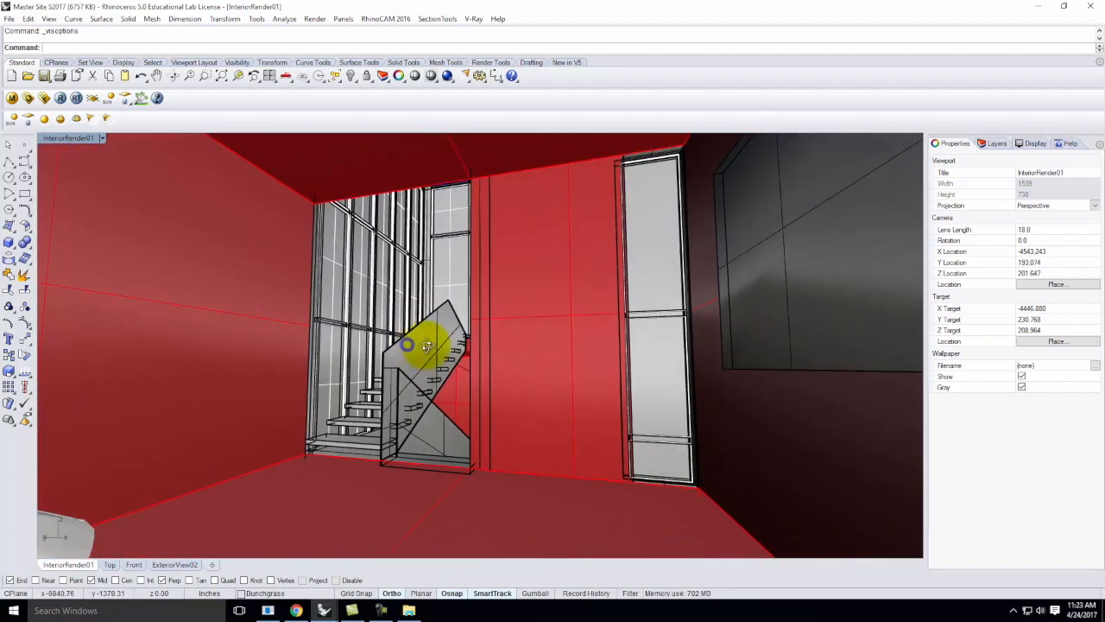
right_drag(361, 356, 432, 345)
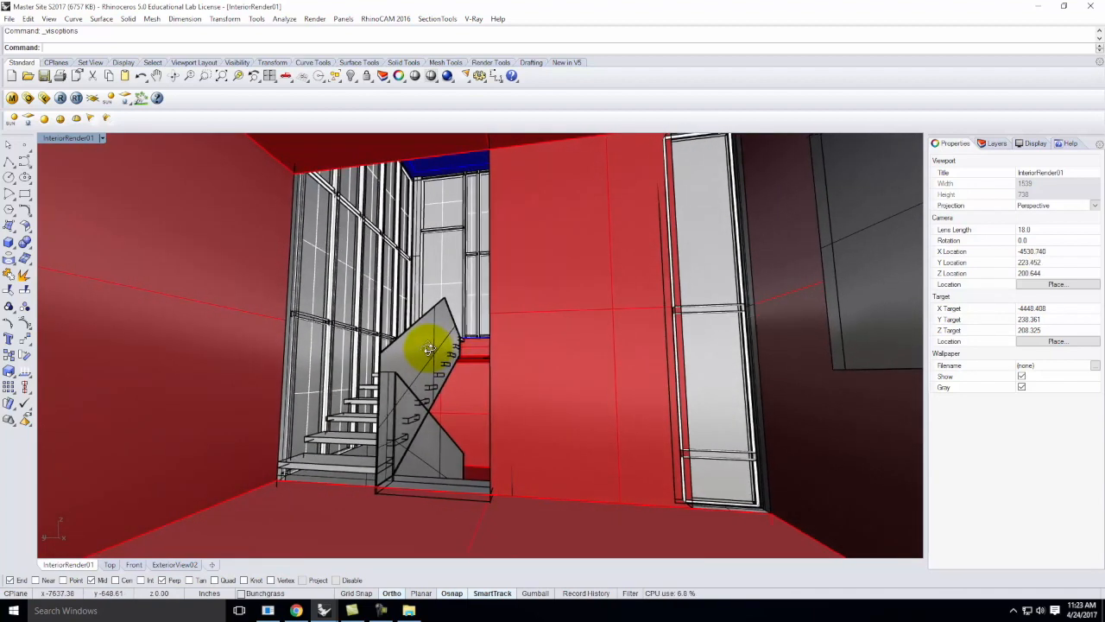
- Save the current viewport as a named view called InteriorRender02 and close the named views list
click(102, 139)
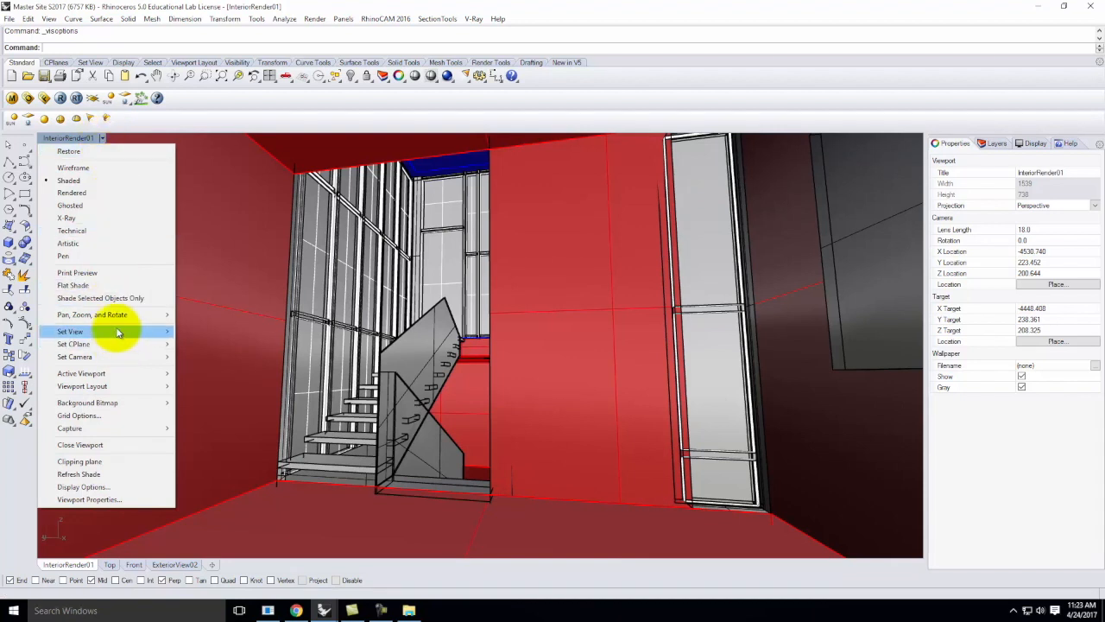
mouse_move(168, 332)
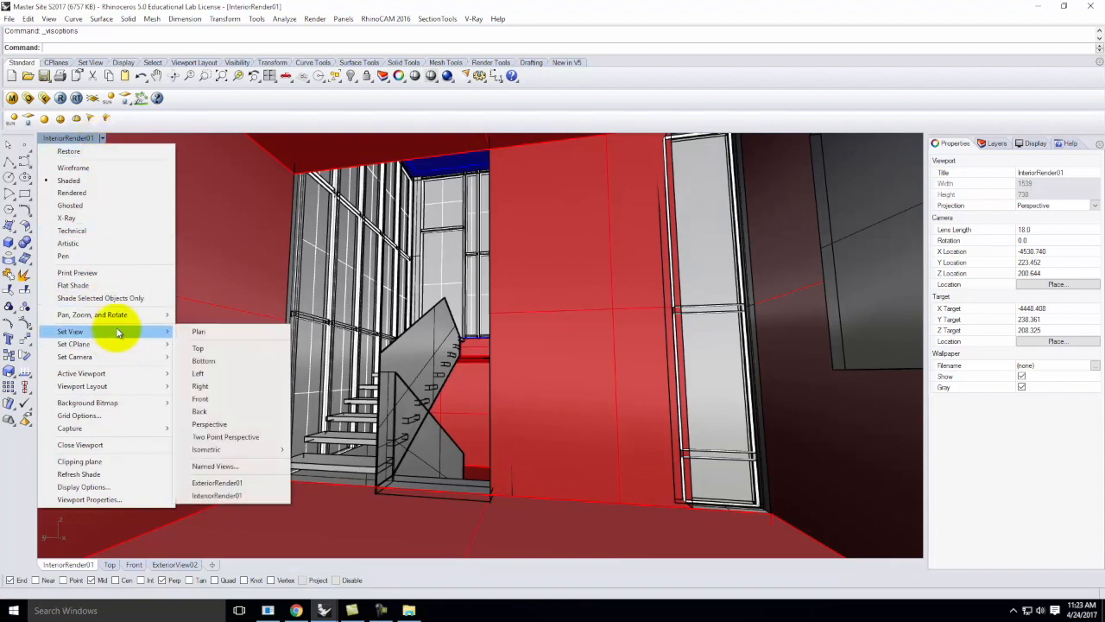
click(240, 467)
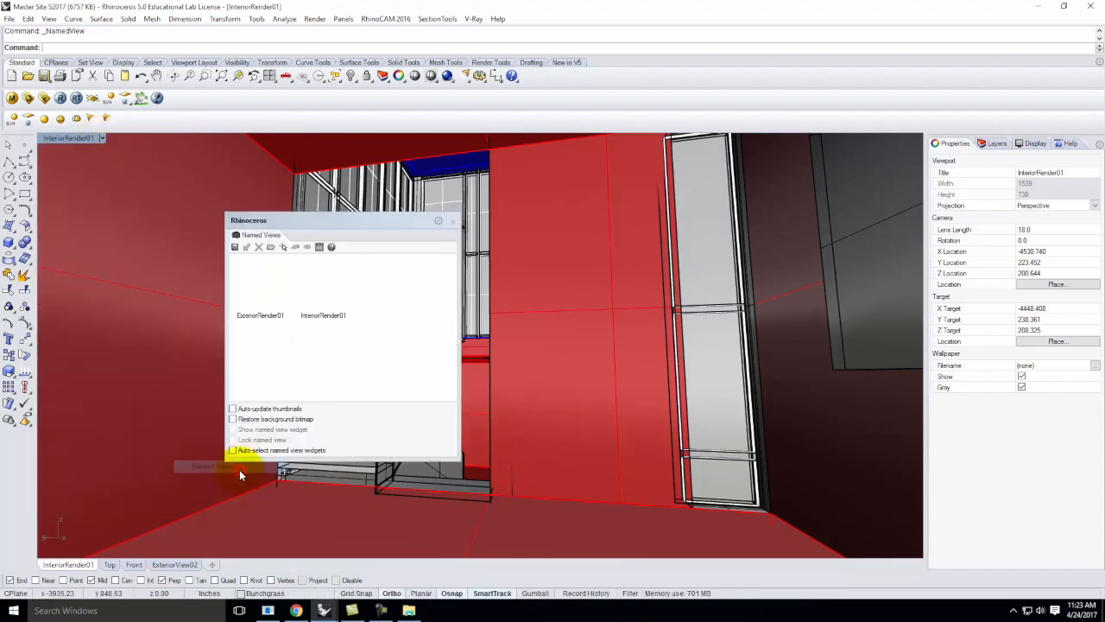
click(234, 247)
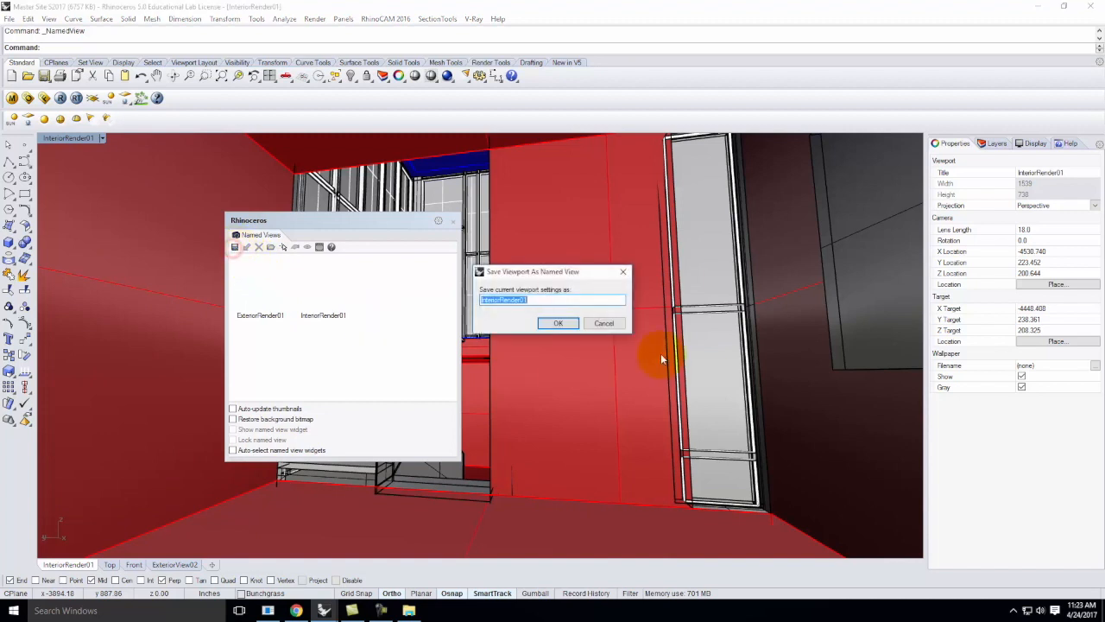
key(Right)
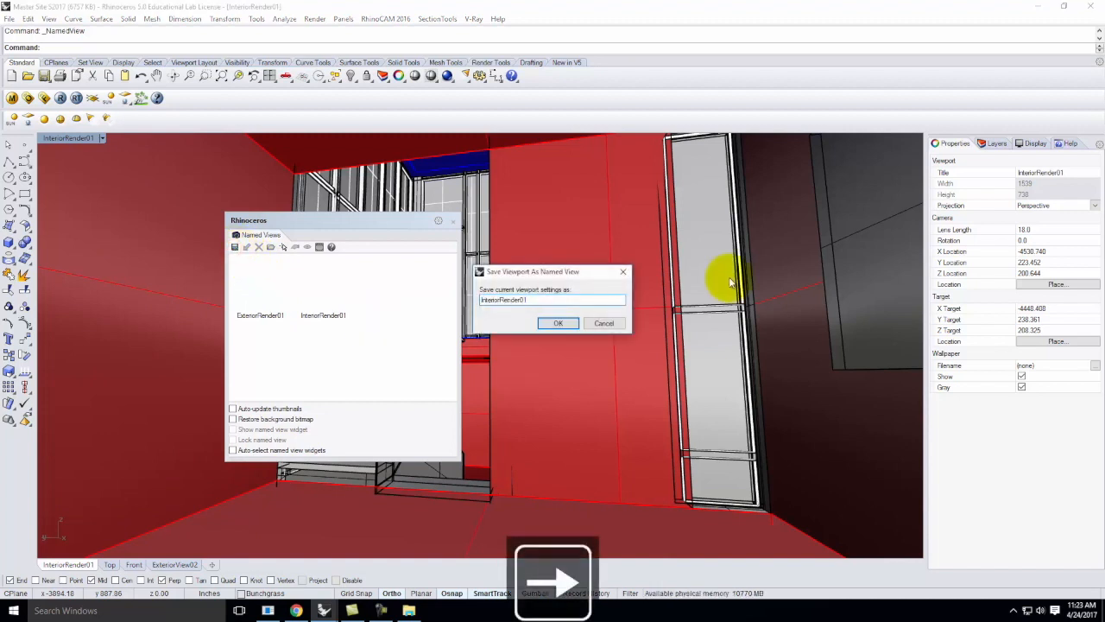
key(BackSpace)
text(2)
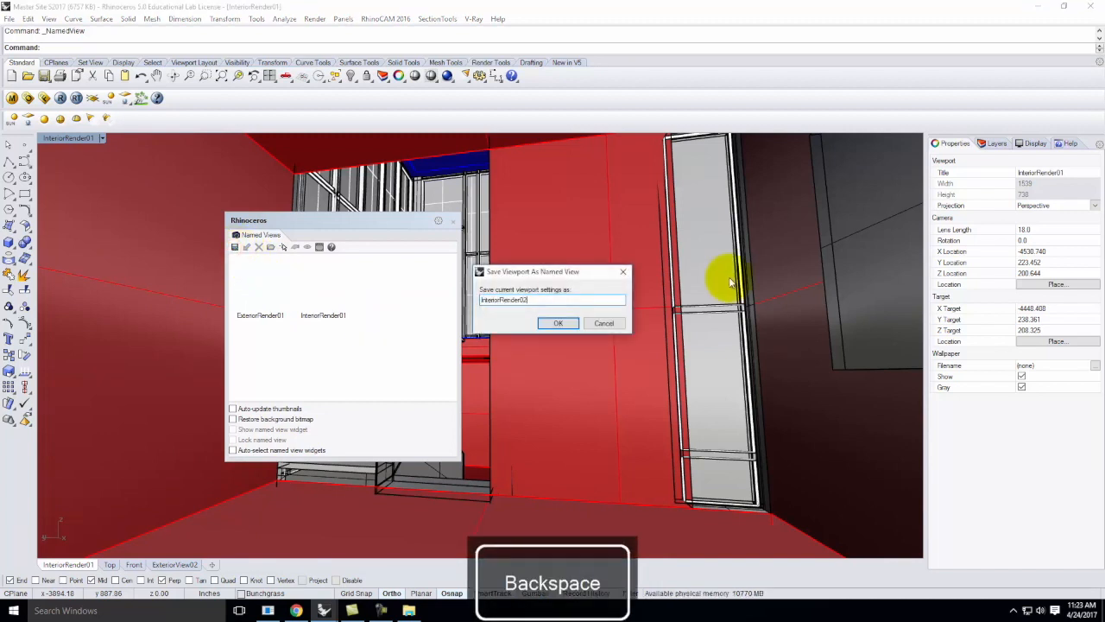
click(568, 327)
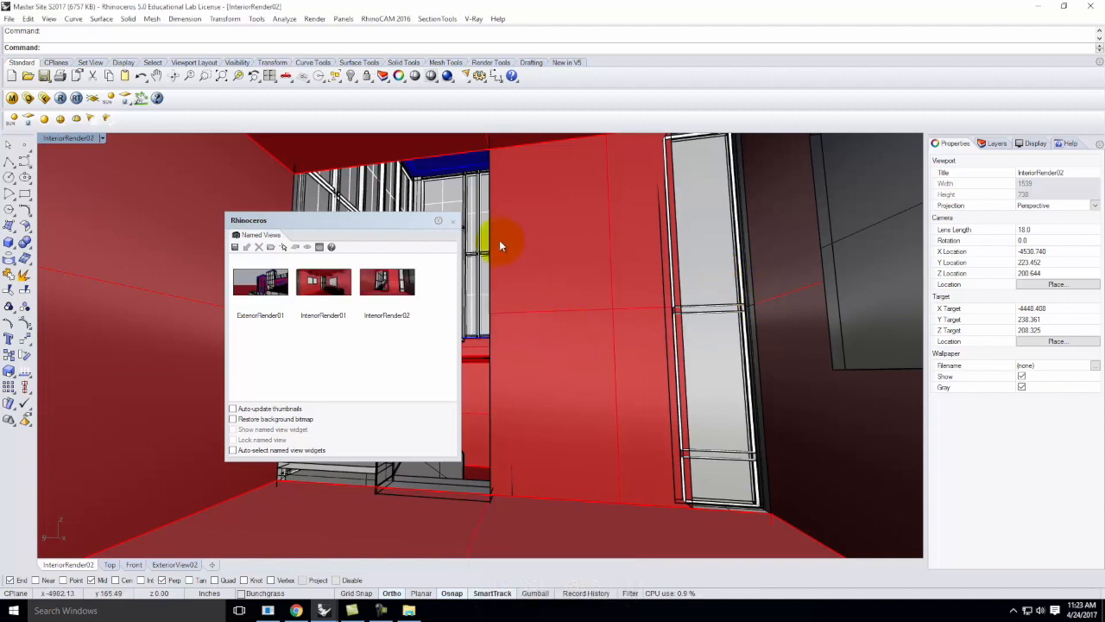
click(453, 221)
click(482, 475)
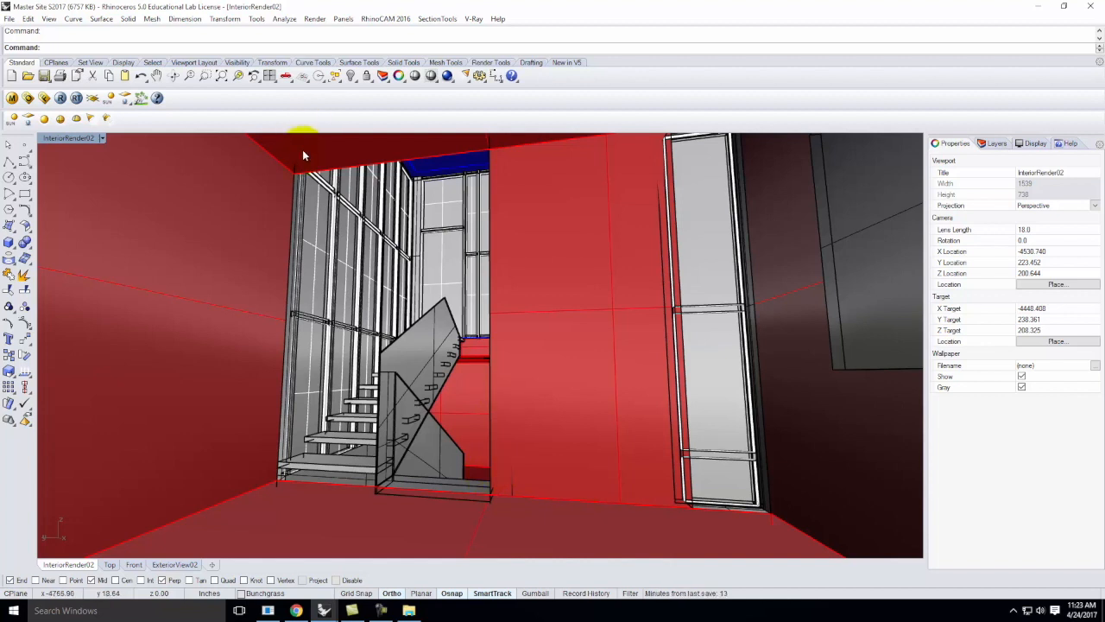
click(373, 205)
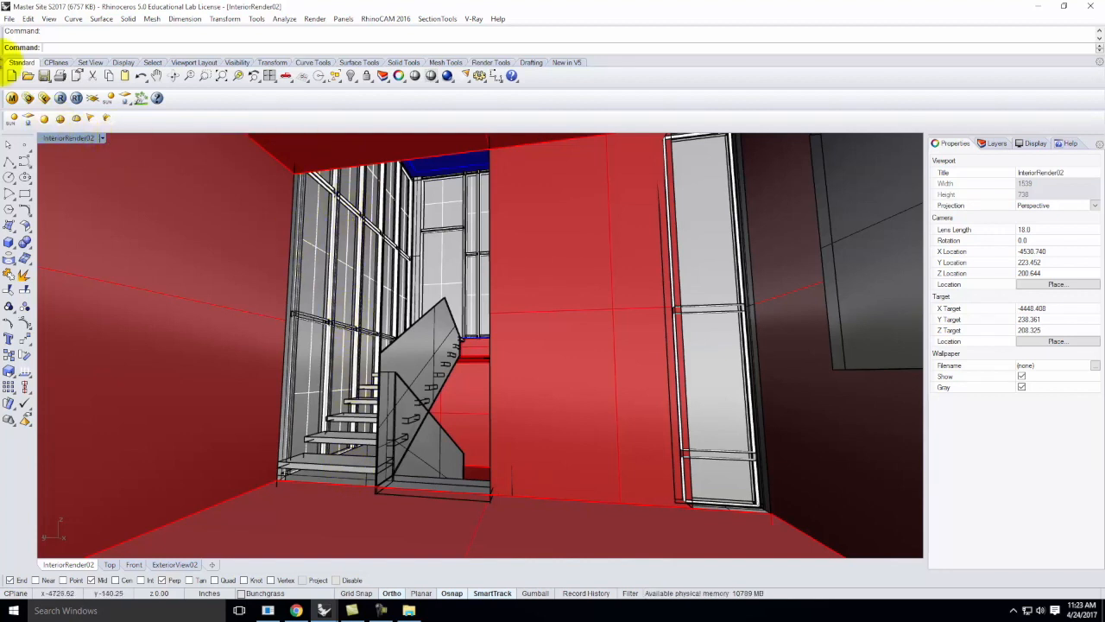
- Start inserting a block instance and browse for its external source file
click(29, 18)
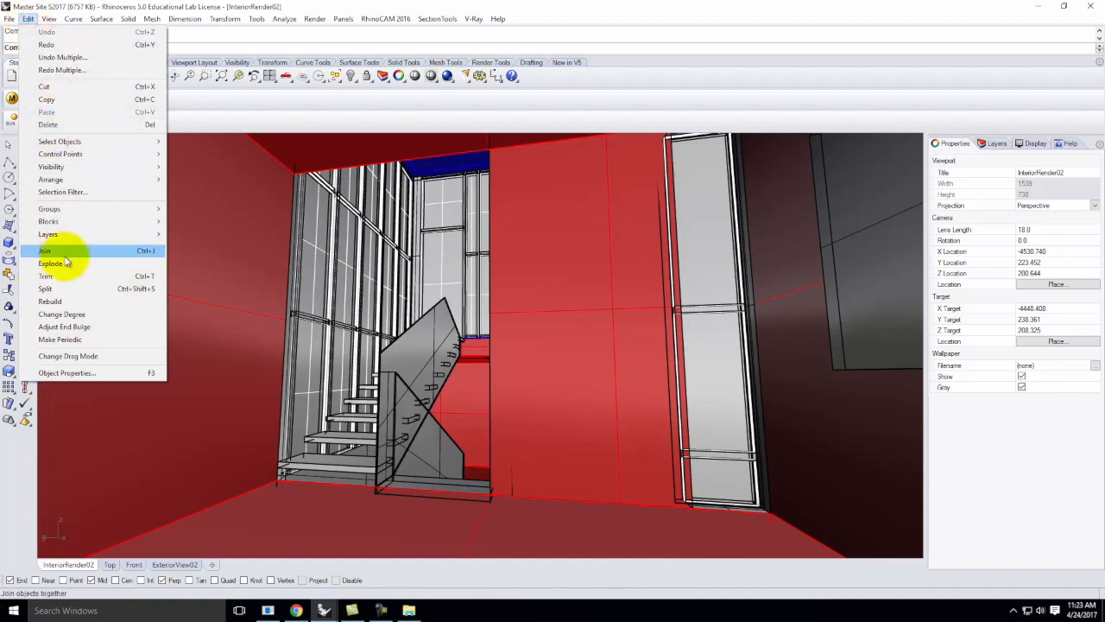
mouse_move(69, 221)
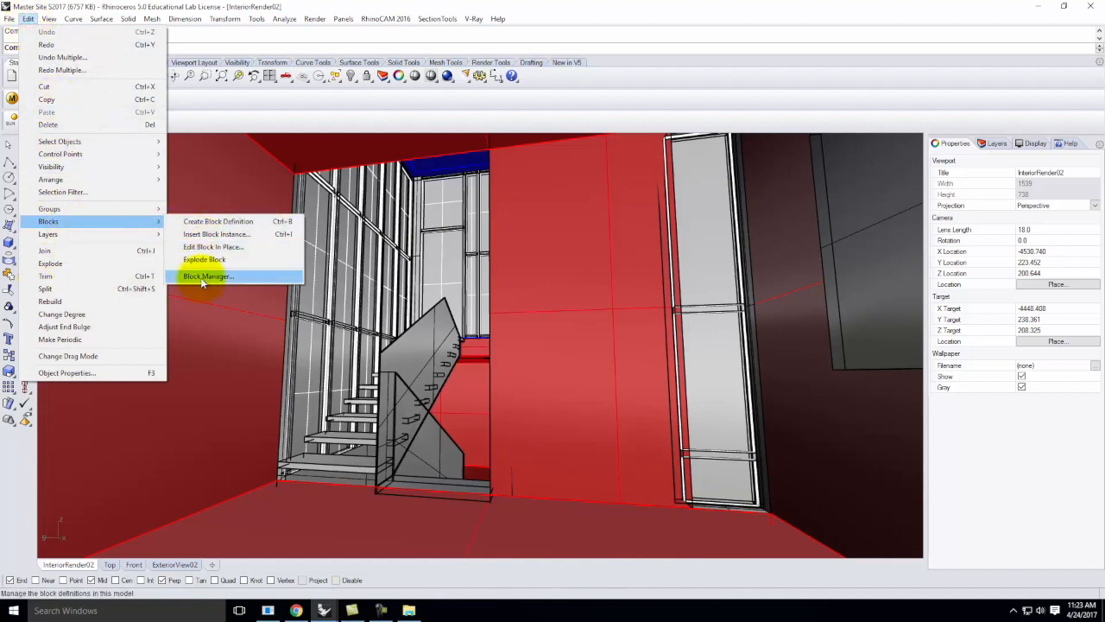
click(202, 234)
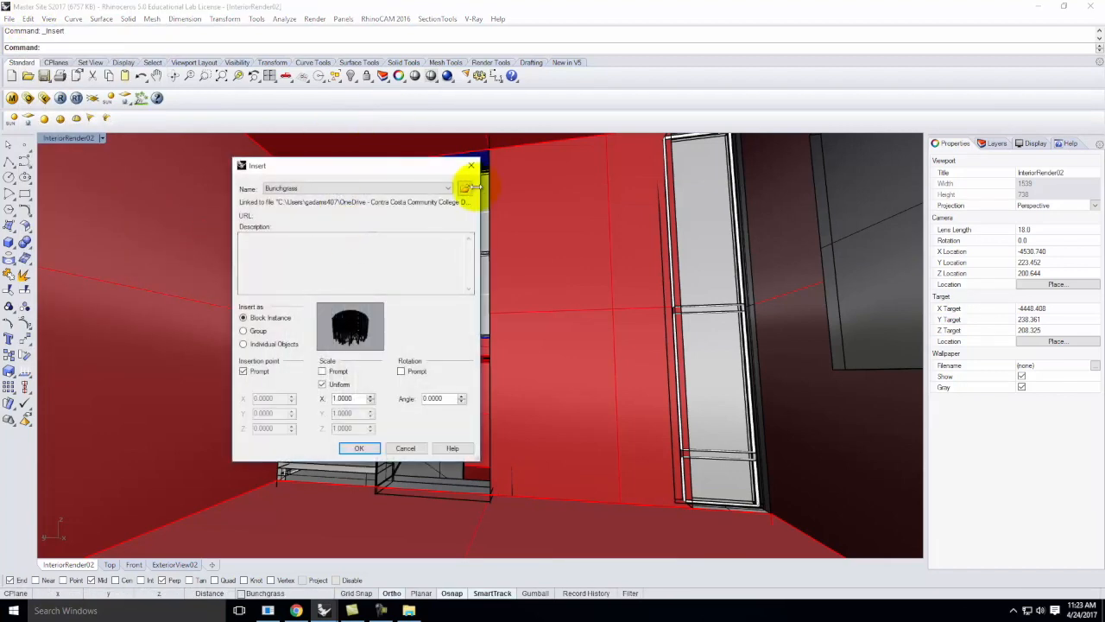
click(464, 189)
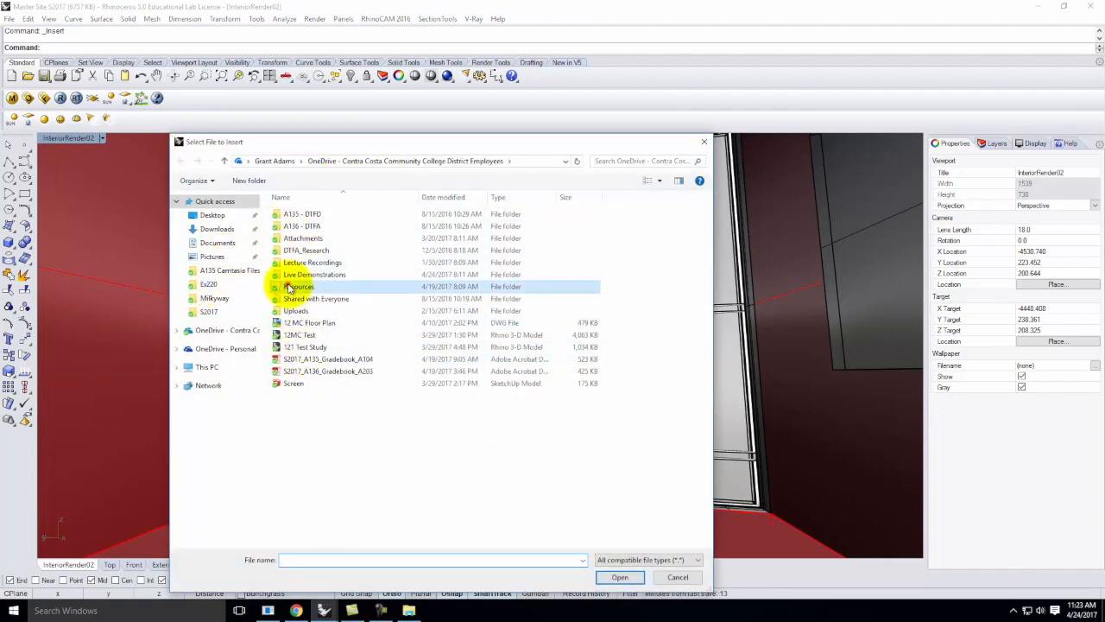
double_click(290, 286)
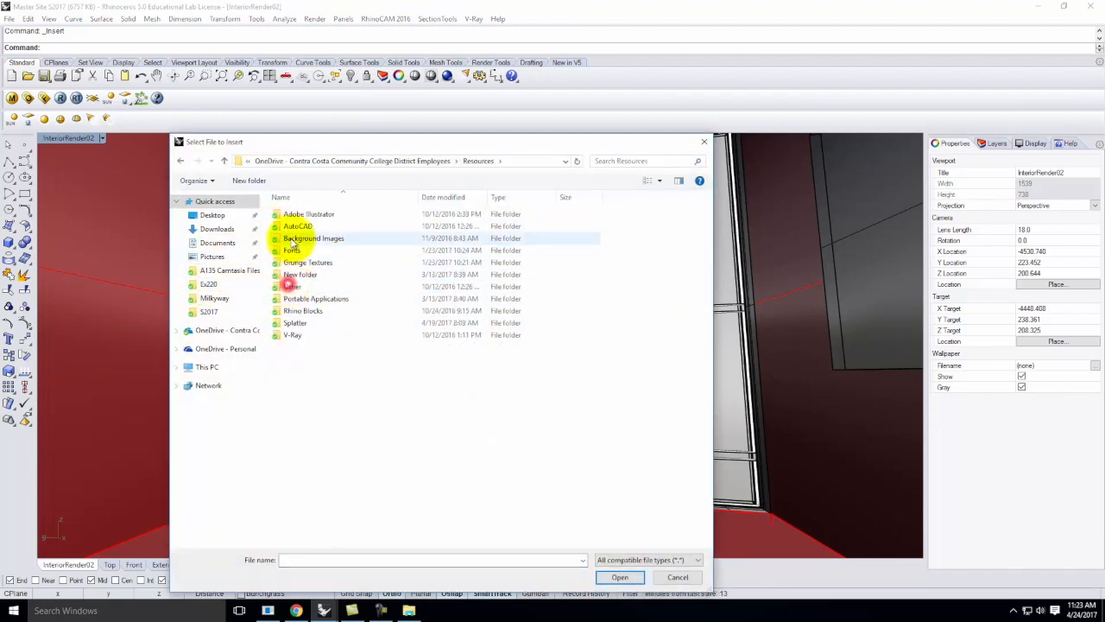
double_click(305, 310)
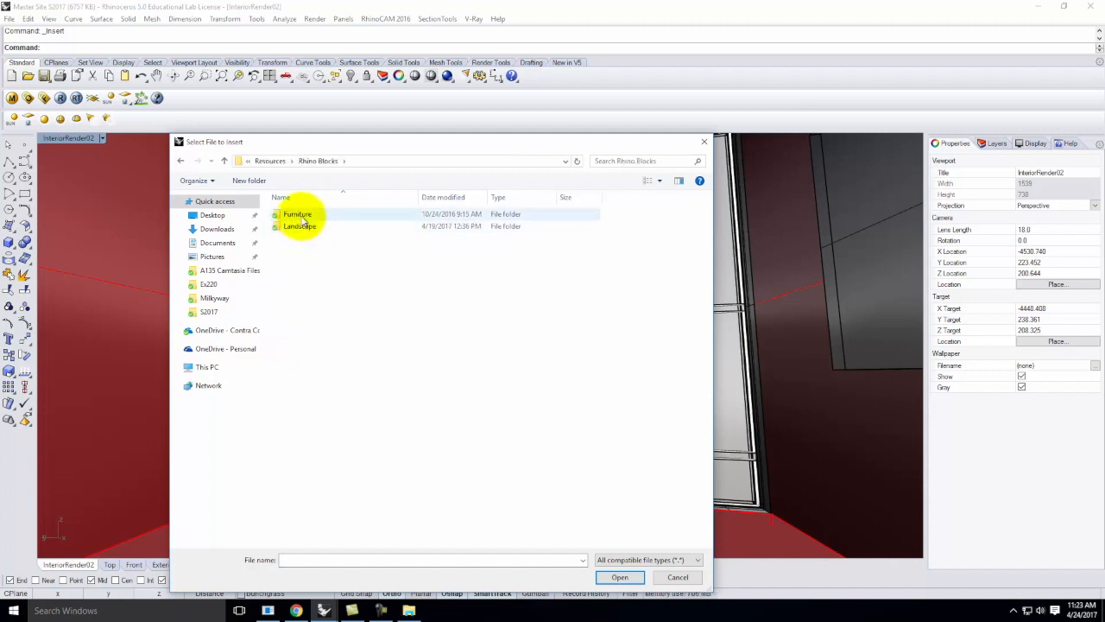
click(181, 161)
click(180, 160)
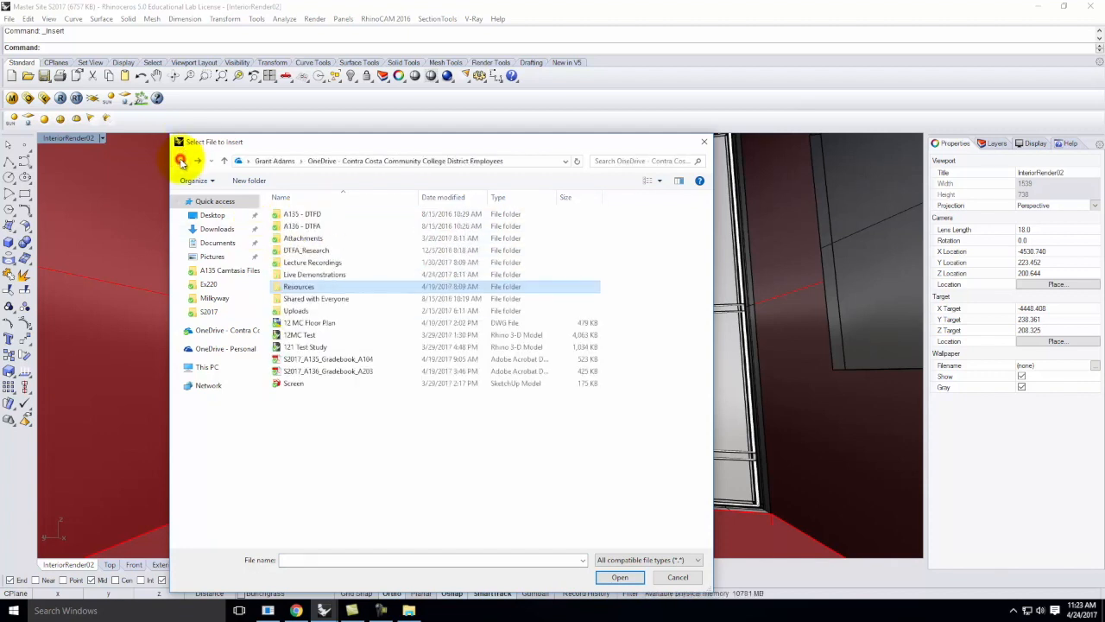
- Load 4_Inch_Can_Light_S2017 from Live Demonstrations > Live - A136 Exercises > Ex222 as a linked block instance with the Reference layer style
double_click(311, 275)
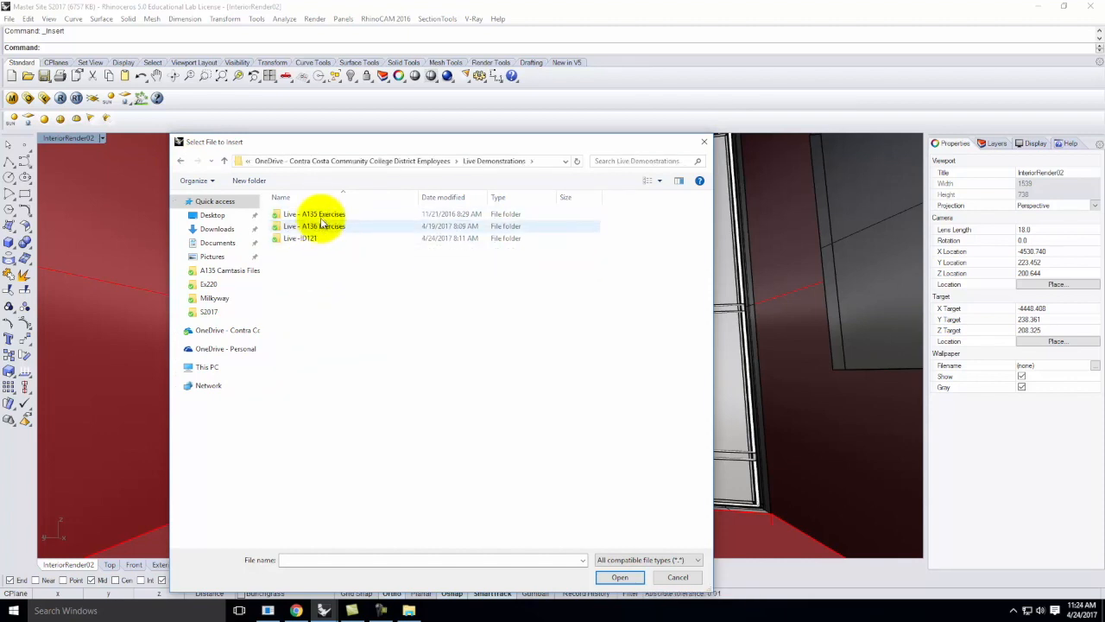
double_click(318, 226)
double_click(302, 446)
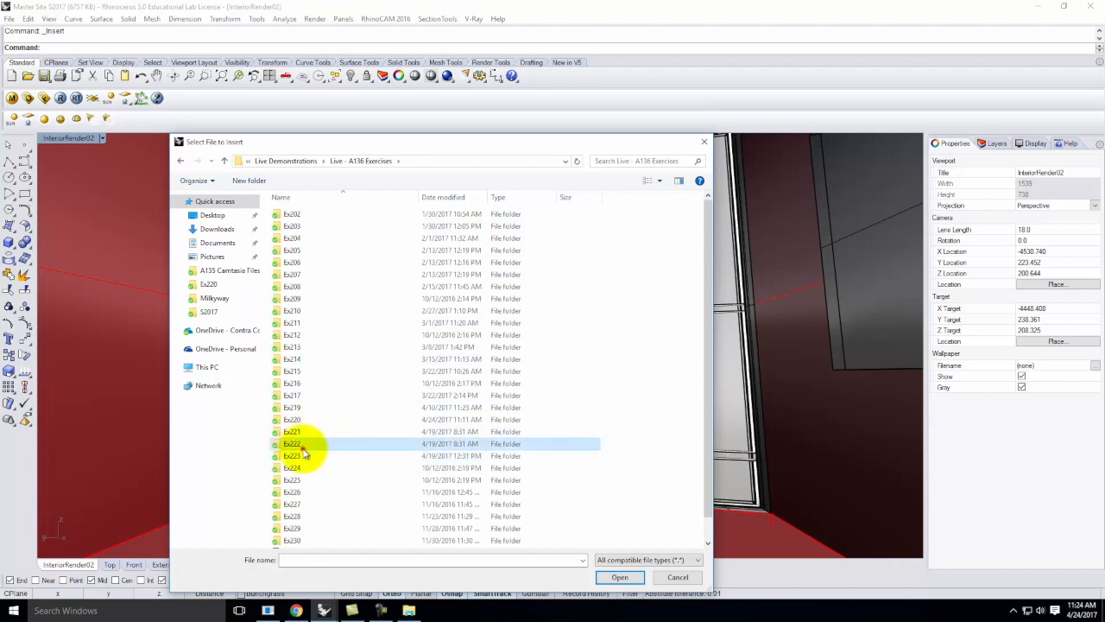
click(361, 231)
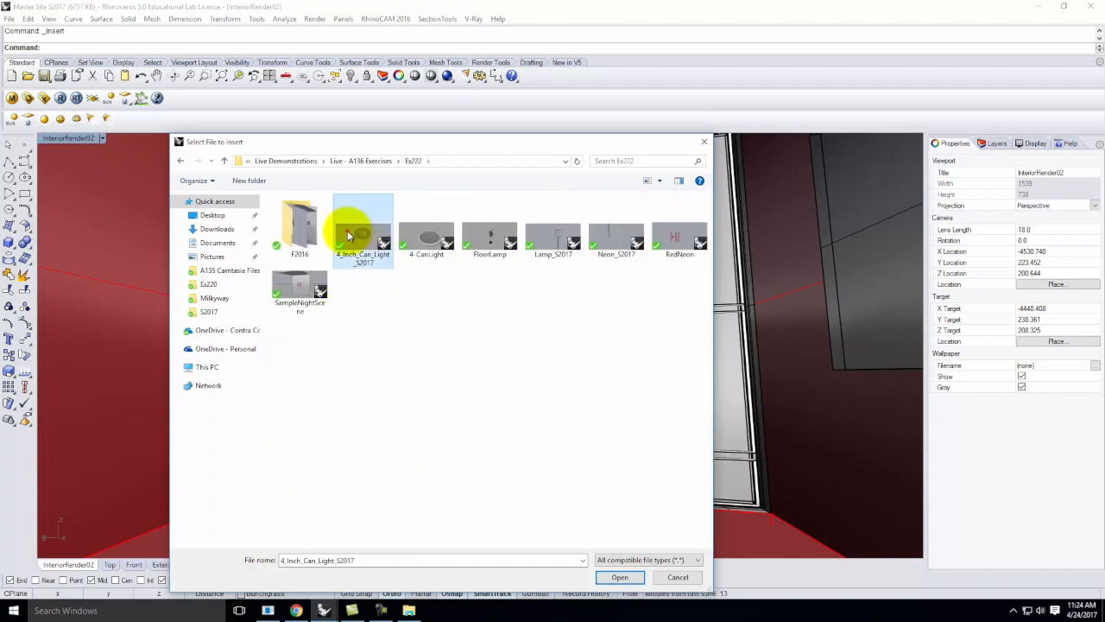
click(620, 576)
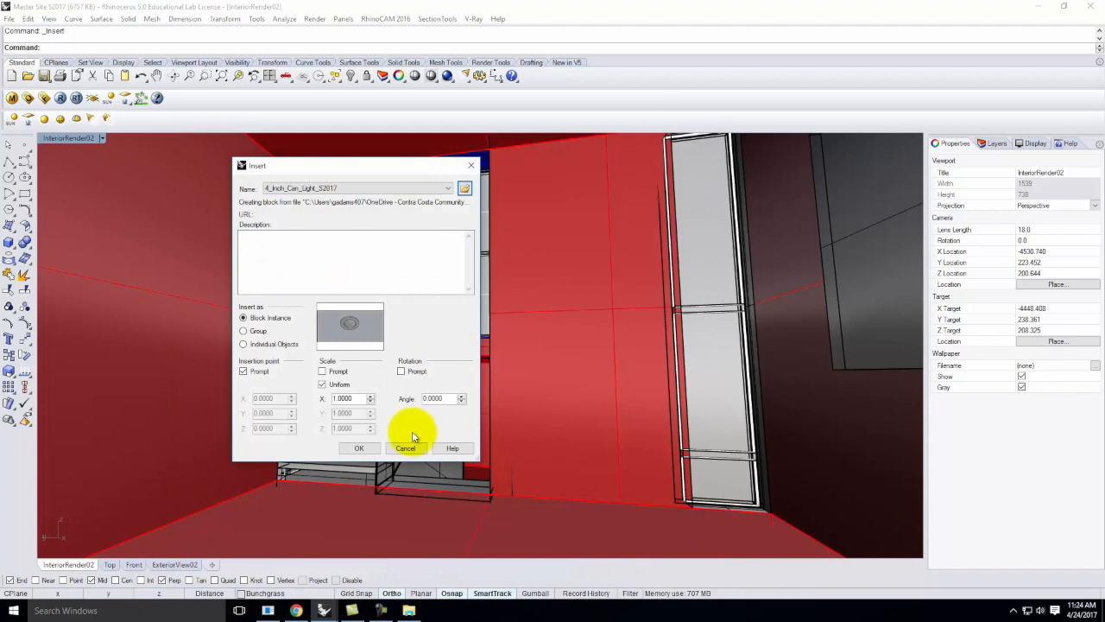
click(360, 447)
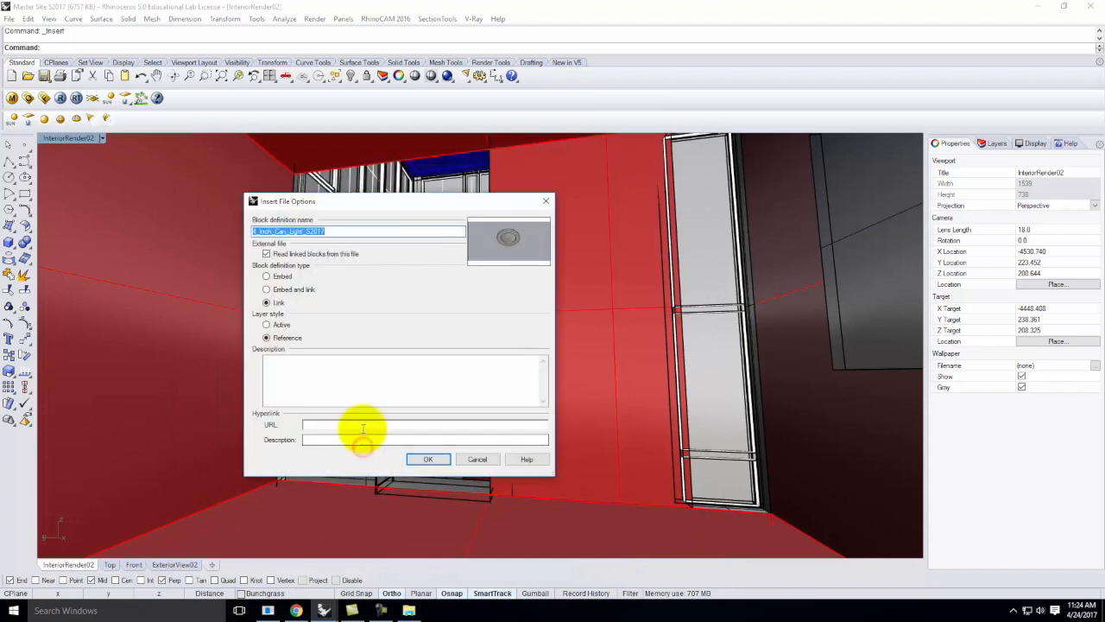
click(426, 460)
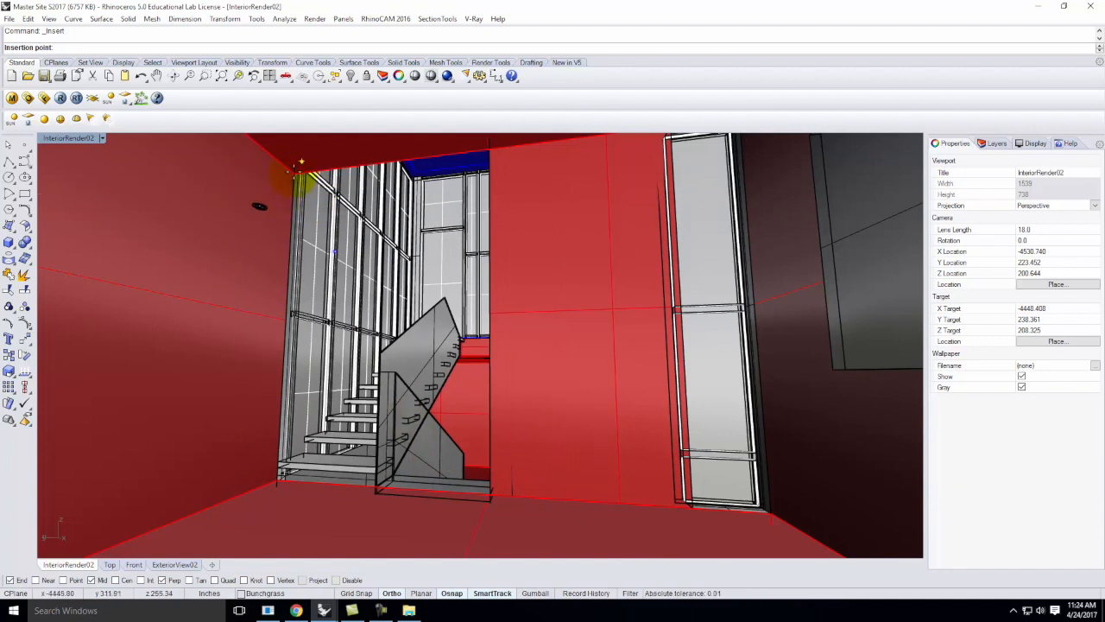
- Place the can light block at the ceiling corner beside the stairwell glazing and select it
scroll(301, 161, up, 6)
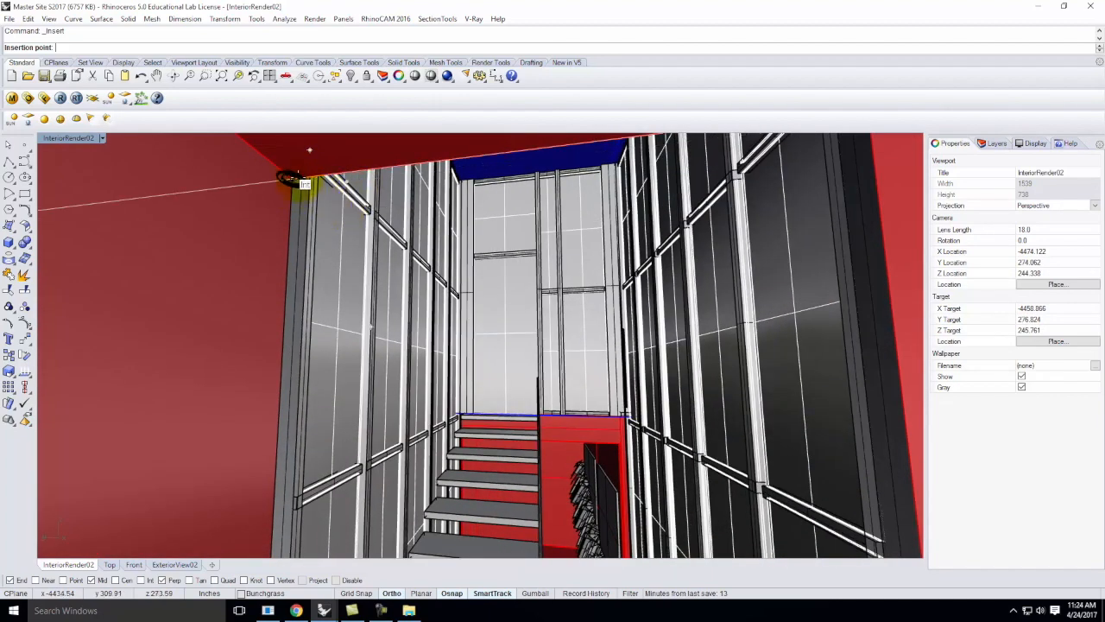
click(296, 181)
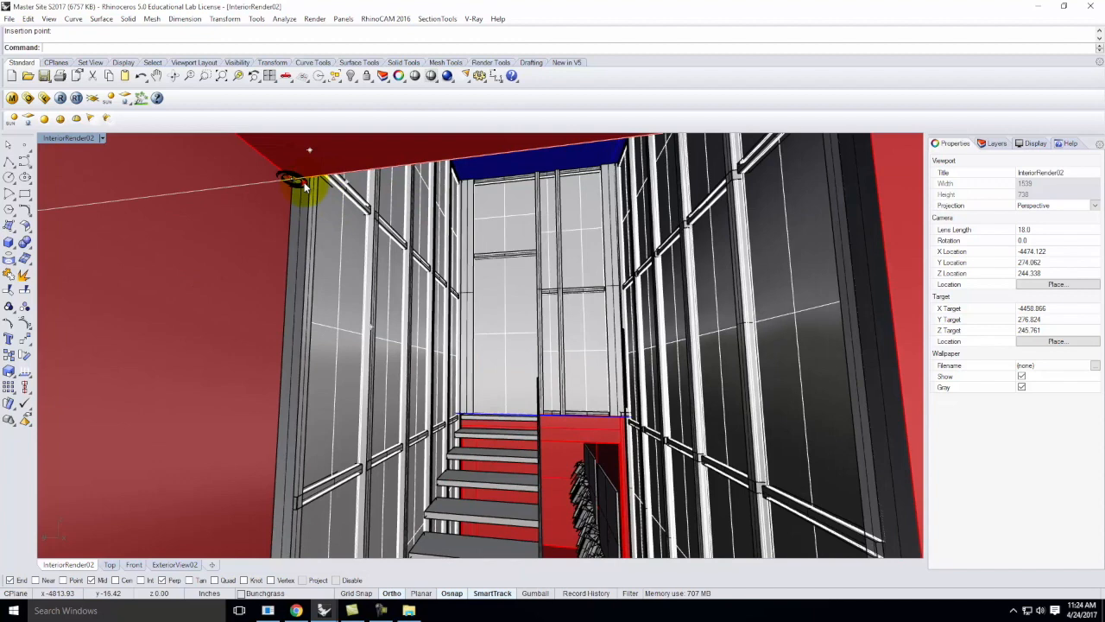
click(304, 186)
click(351, 224)
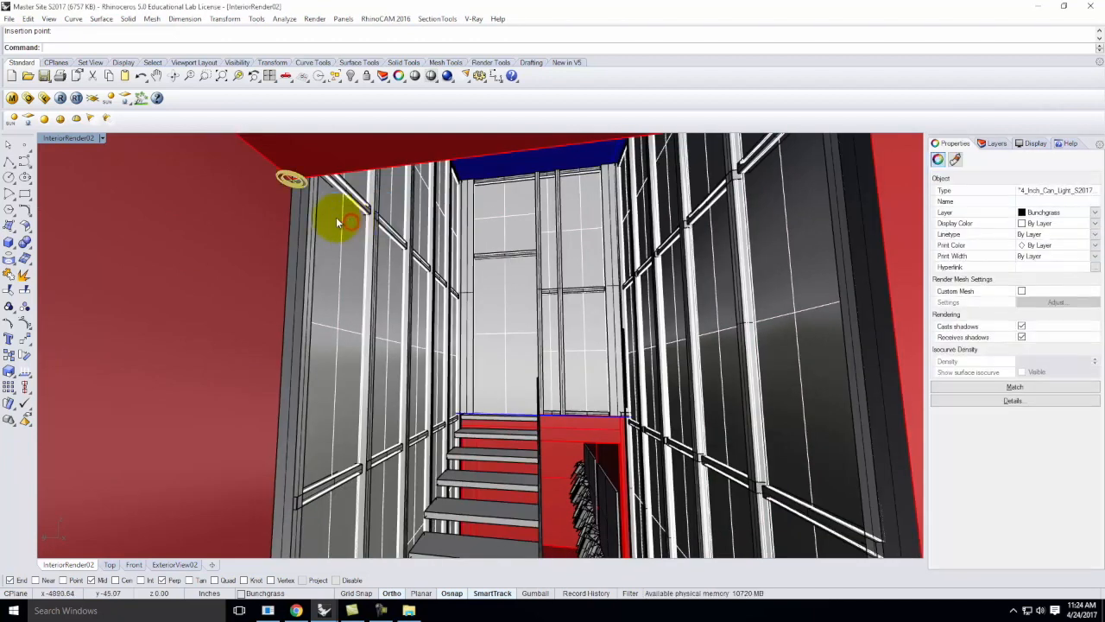
- Restore the four-viewport layout and try to move the can light block about 18 inches off the wall corner in the Top view
double_click(73, 135)
scroll(308, 266, down, 18)
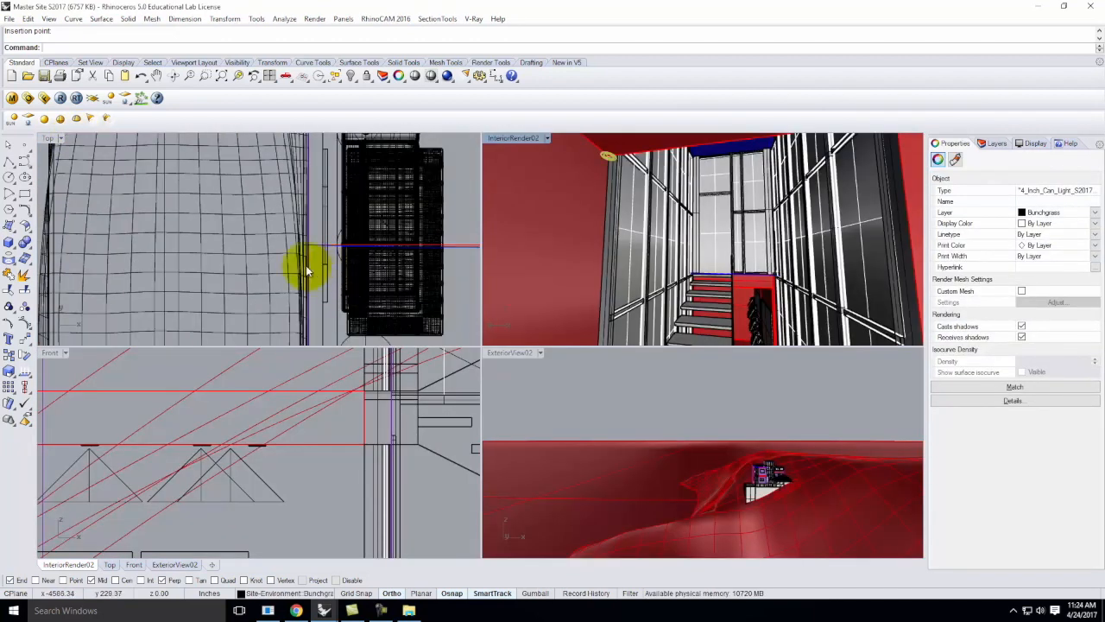
scroll(458, 181, up, 4)
scroll(432, 207, up, 5)
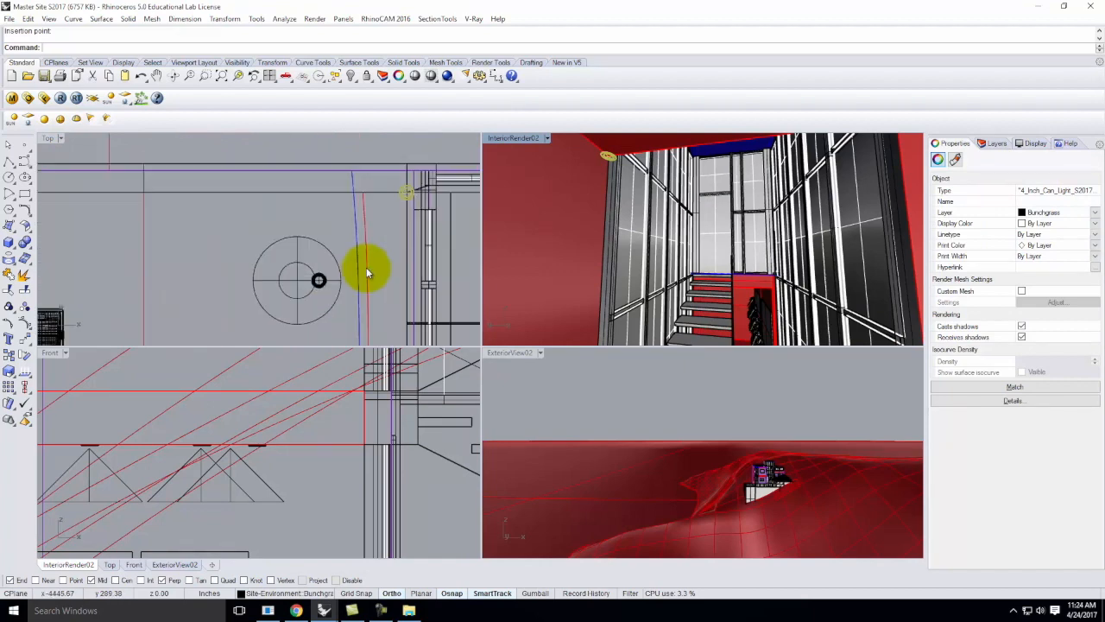
key(Return)
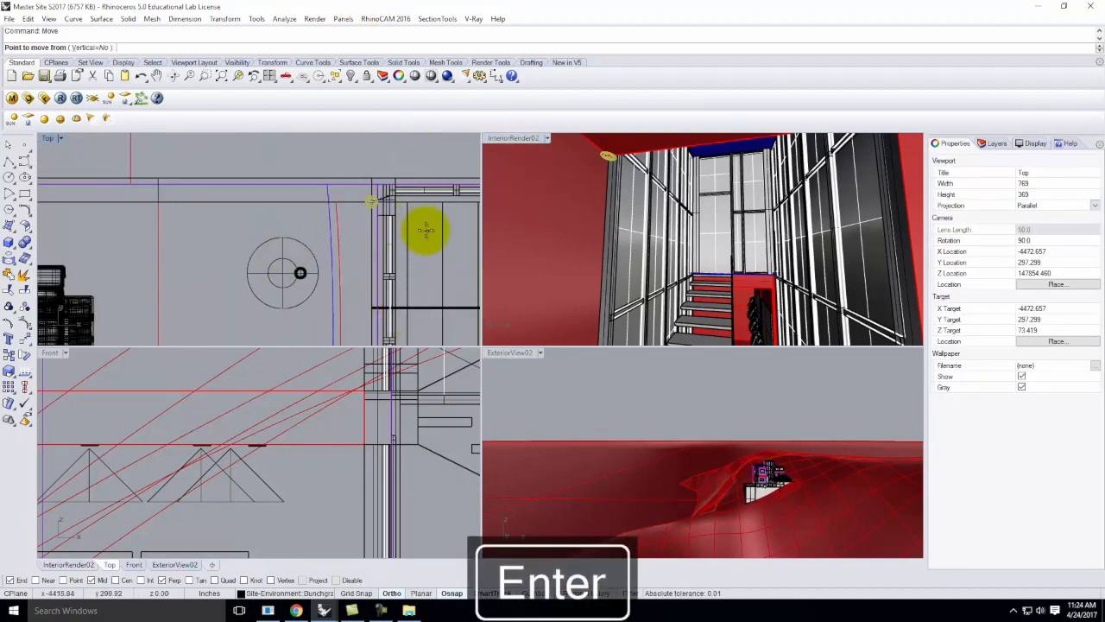
scroll(341, 182, down, 2)
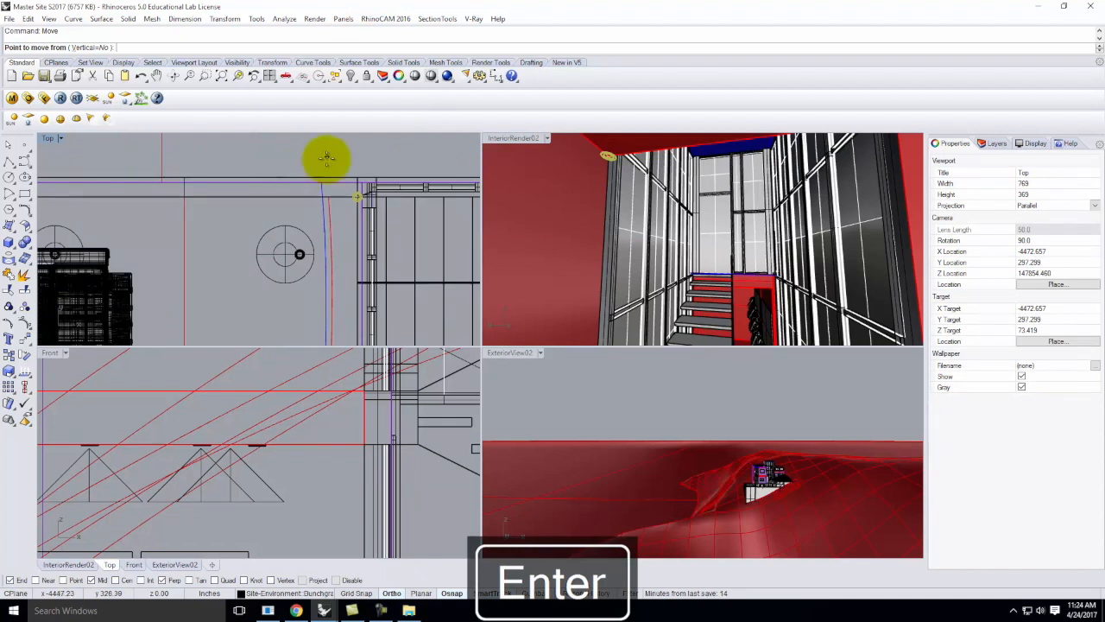
click(217, 231)
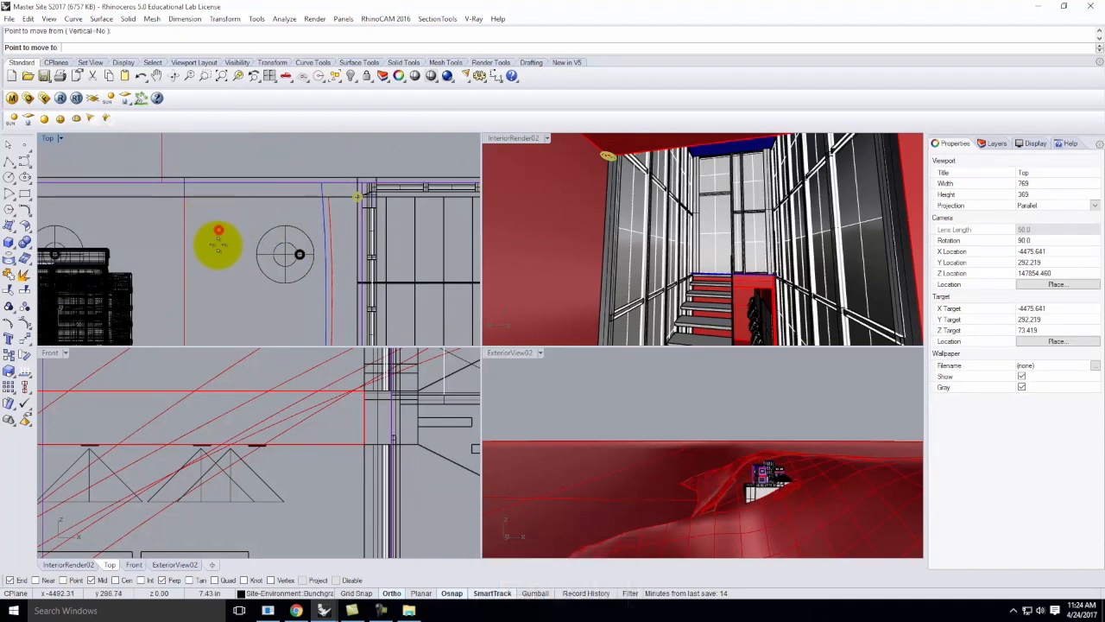
click(217, 275)
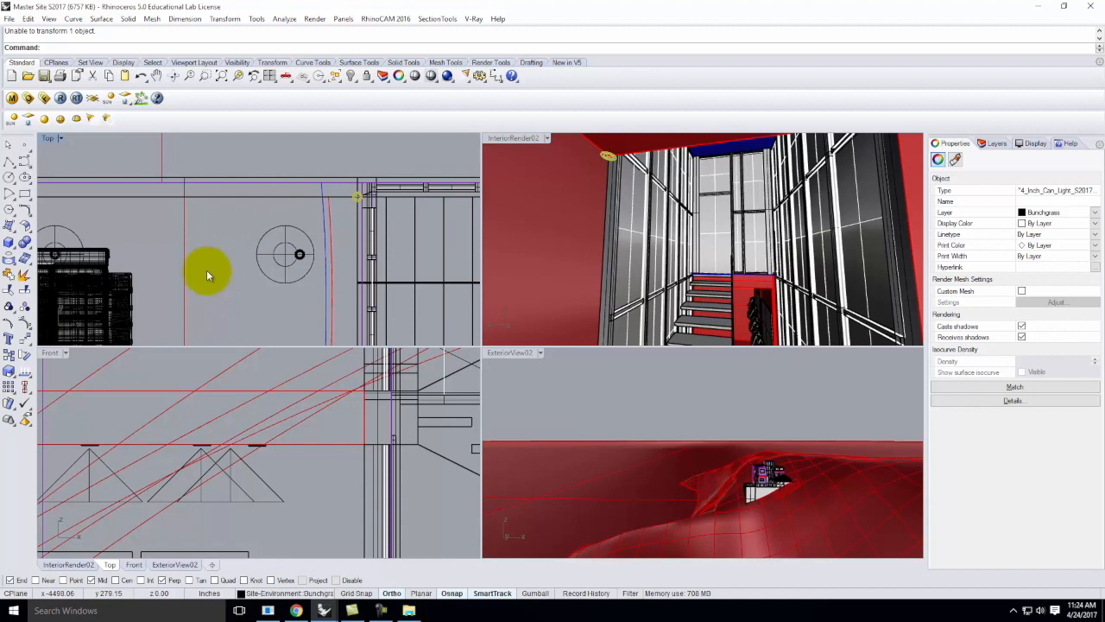
- Try again to move the can light block straight away from the wall corner in the Top view
key(Return)
click(221, 230)
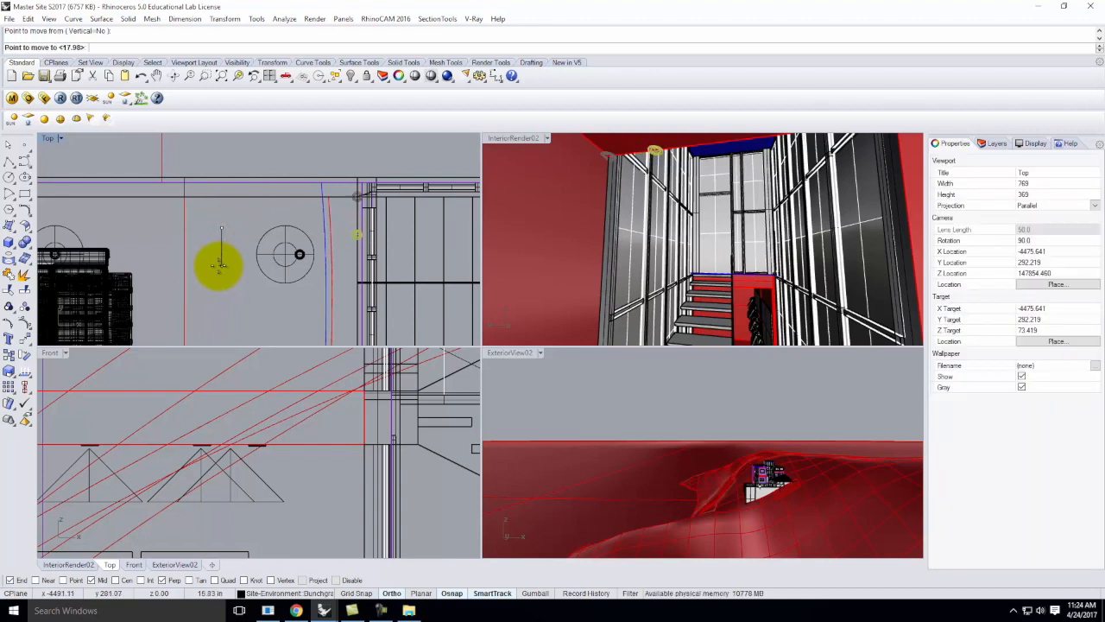
click(211, 247)
key(Return)
click(208, 243)
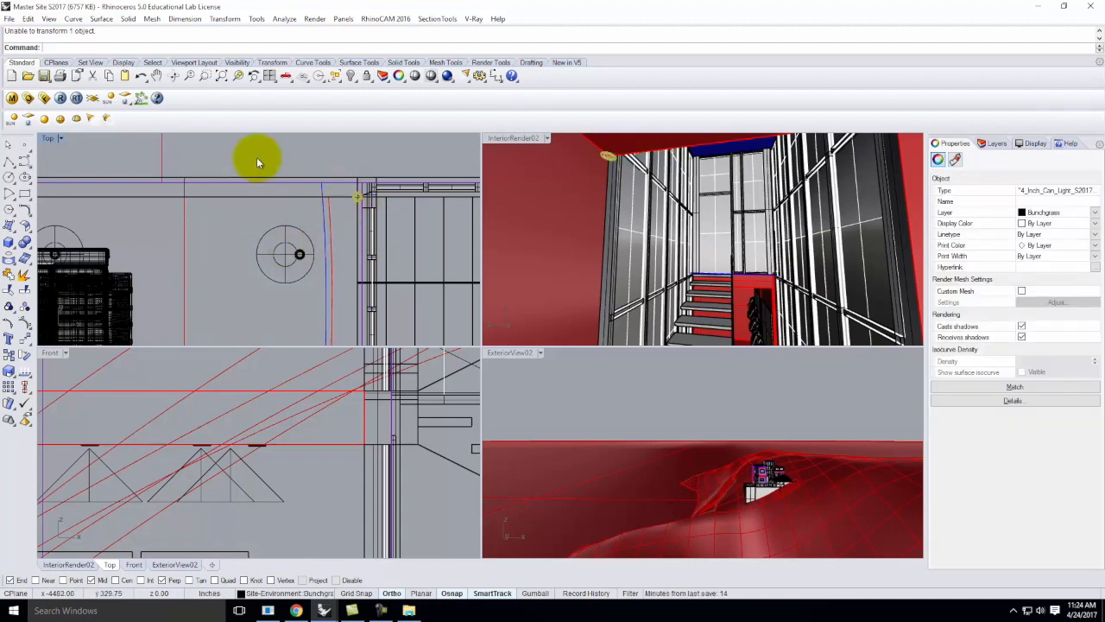
- Try to move the can light block 2' along the ceiling from the InteriorRender02 view, including a freehand attempt in the Top view
scroll(293, 476, up, 3)
scroll(205, 429, up, 3)
scroll(206, 429, down, 3)
scroll(263, 412, up, 3)
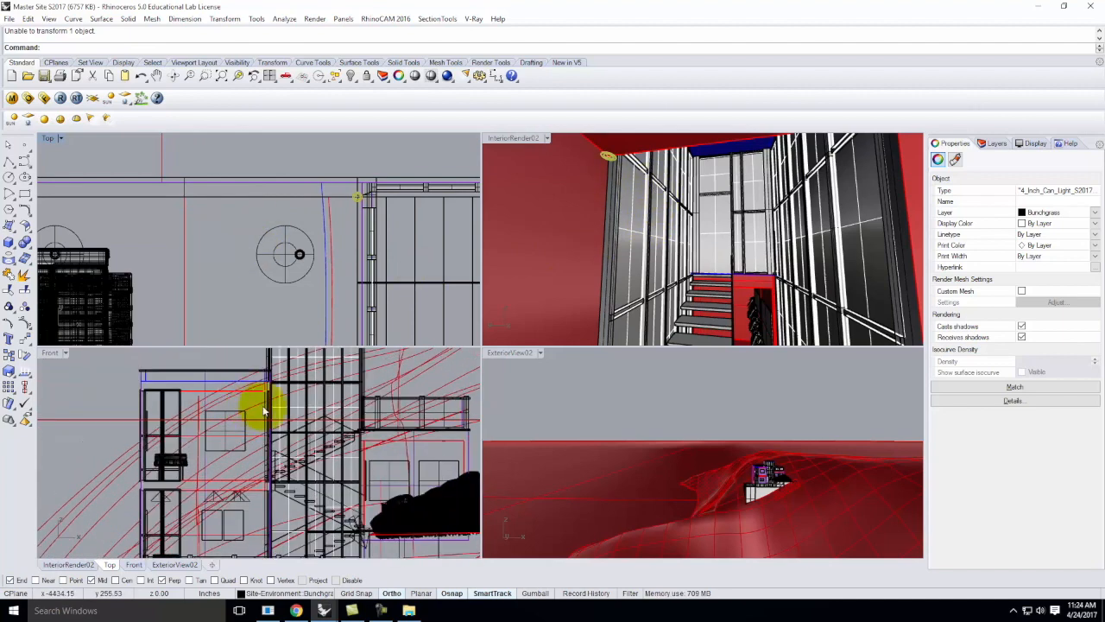
right_drag(592, 412, 832, 528)
scroll(655, 389, up, 4)
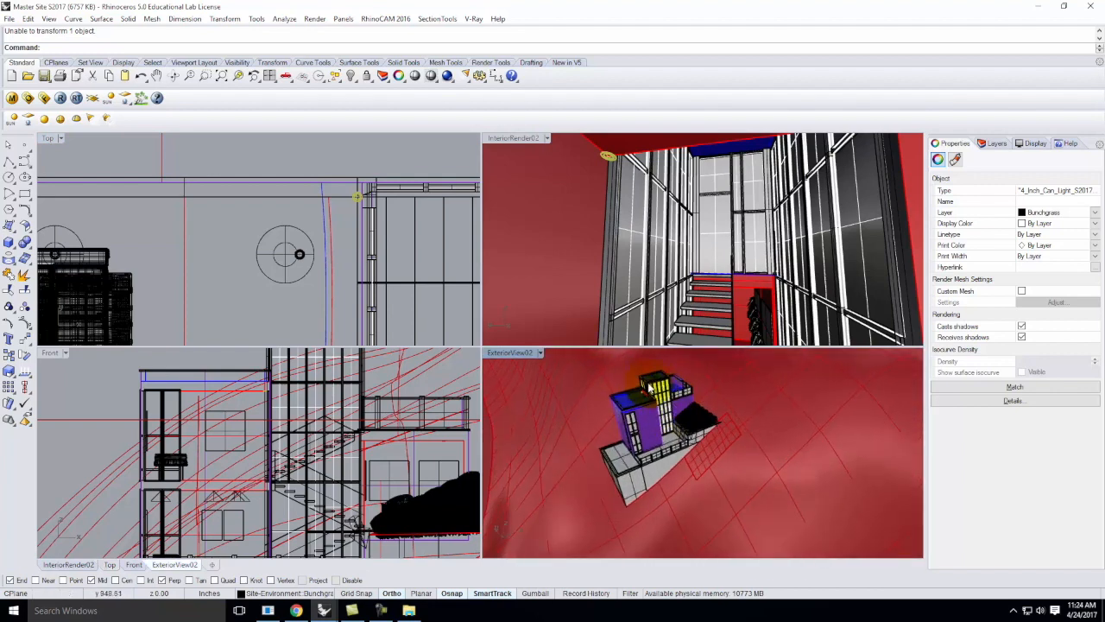
right_drag(493, 259, 634, 183)
key(Return)
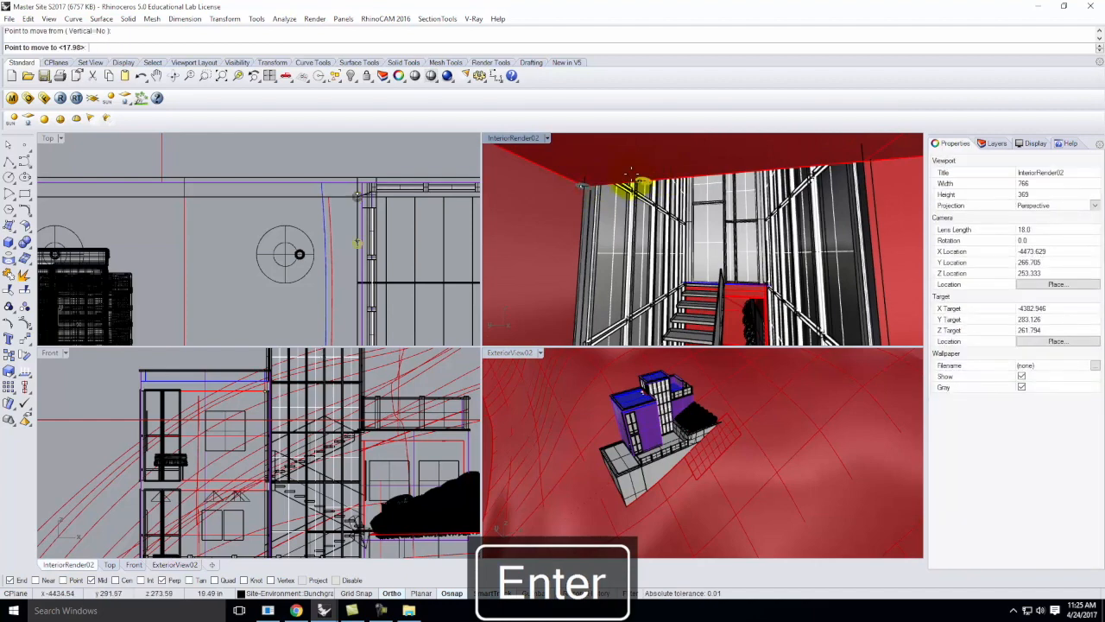
text(2')
key(Return)
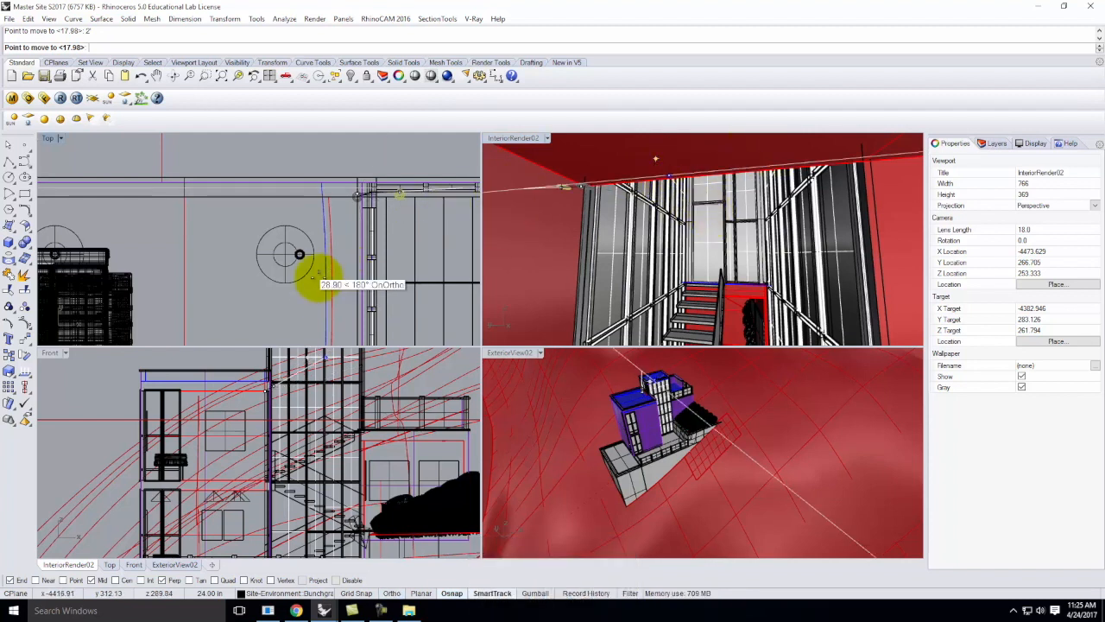
click(343, 320)
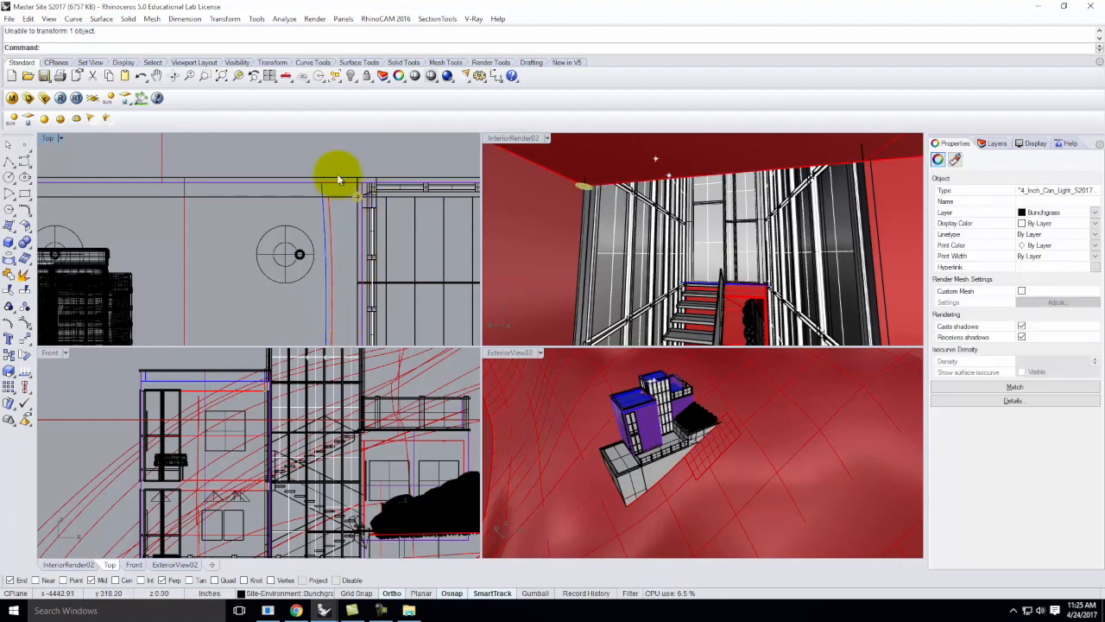
drag(355, 204, 355, 248)
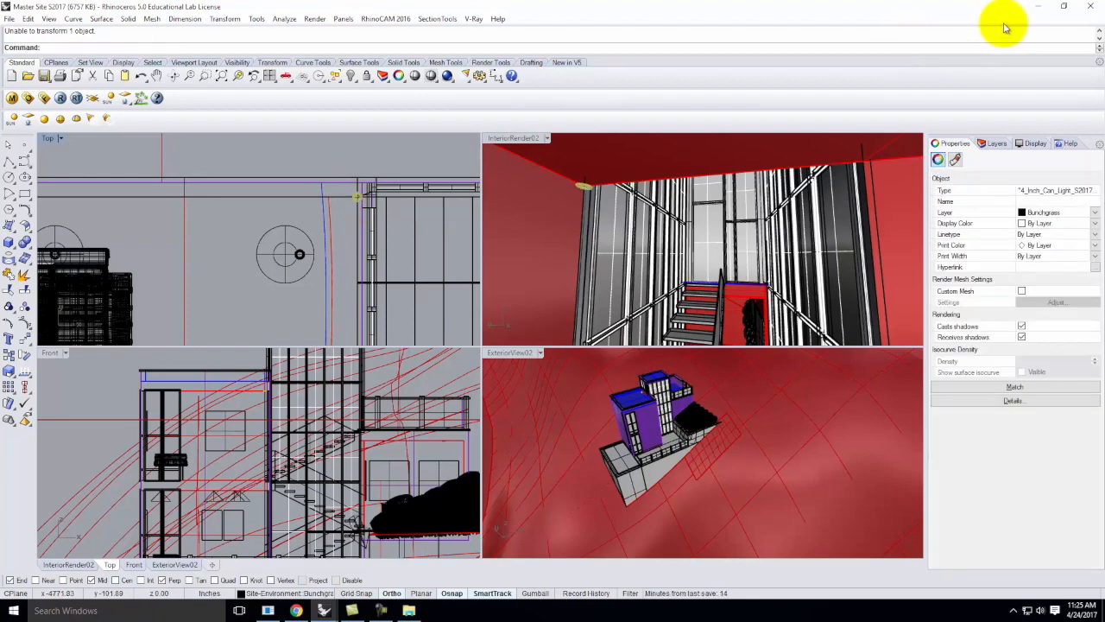
- Try to assign the selected can light block to the Can Lights layer and clear the selection
click(993, 142)
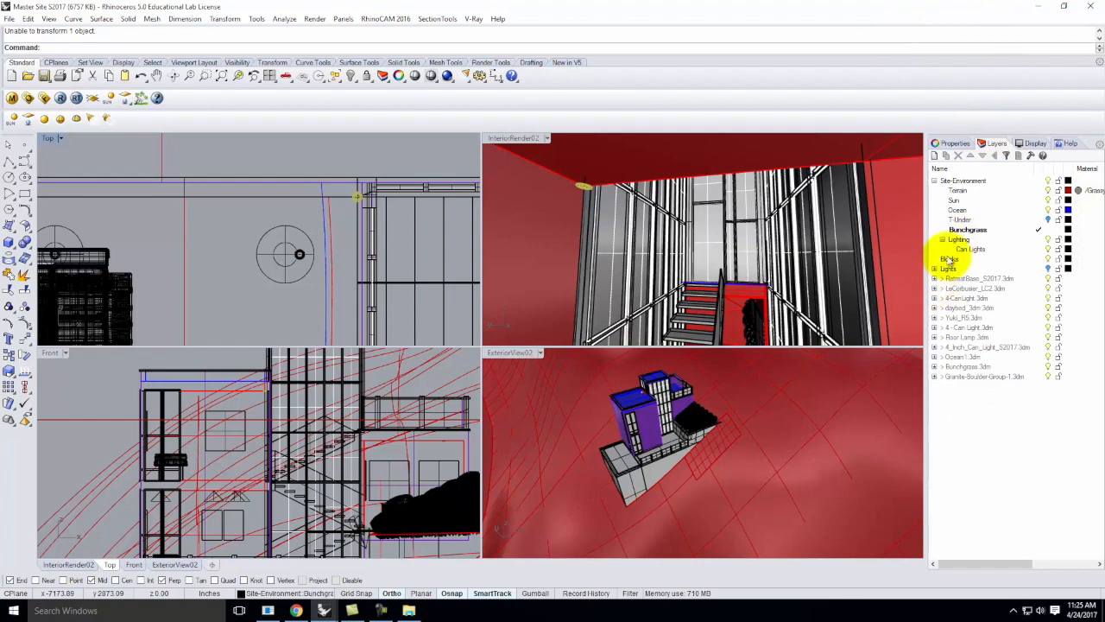
click(971, 249)
right_click(997, 249)
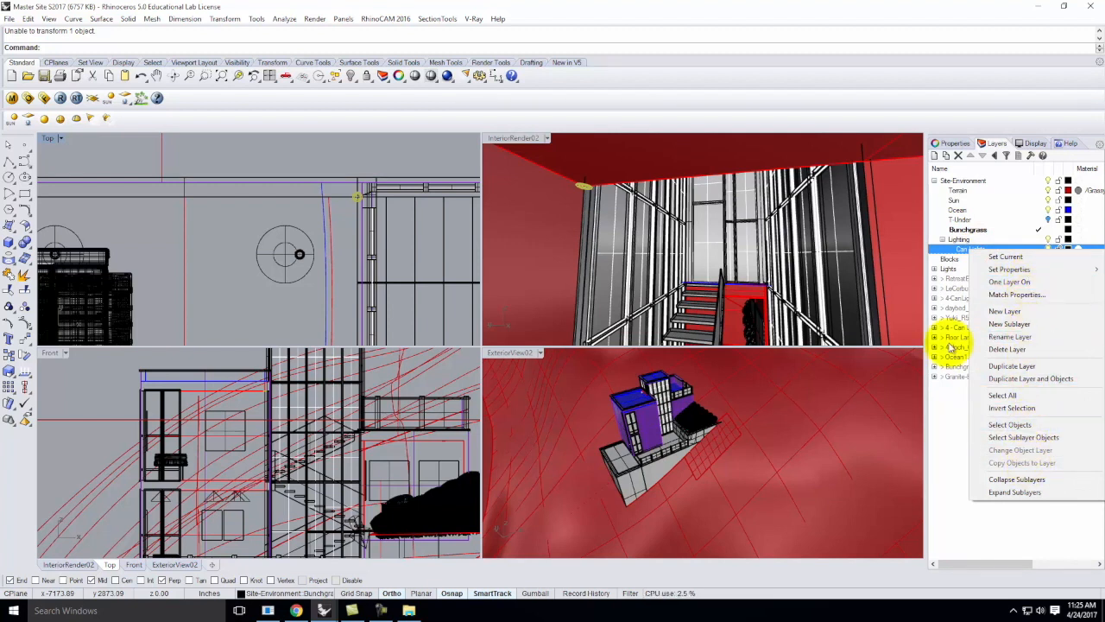
click(346, 216)
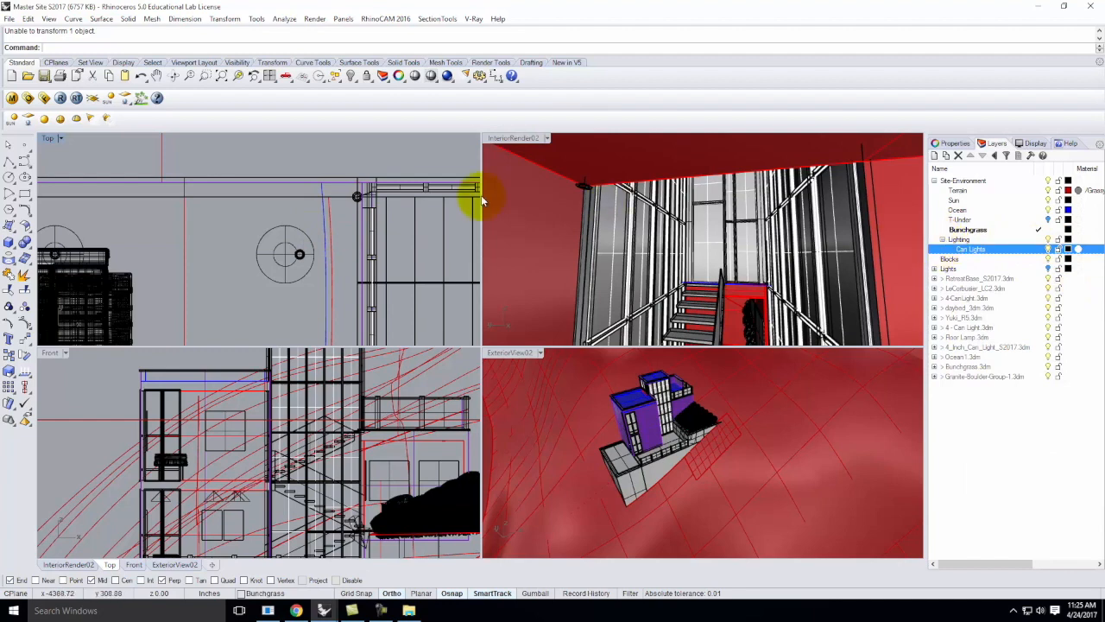
- Try to delete the first of the overlapping block instances at the can light's corner
click(357, 199)
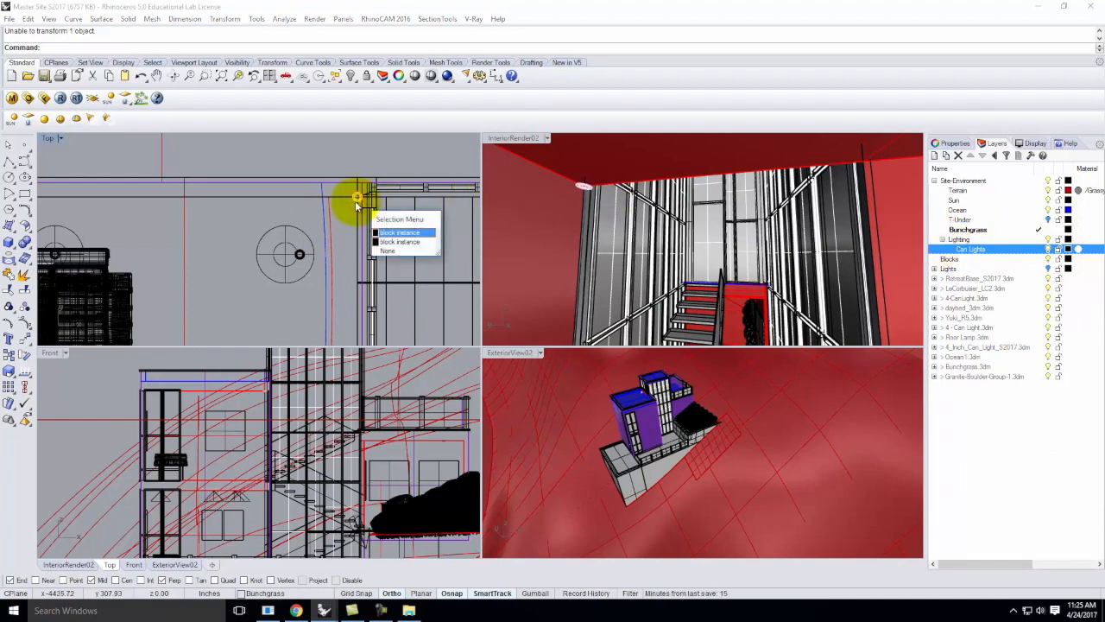
click(405, 233)
key(Delete)
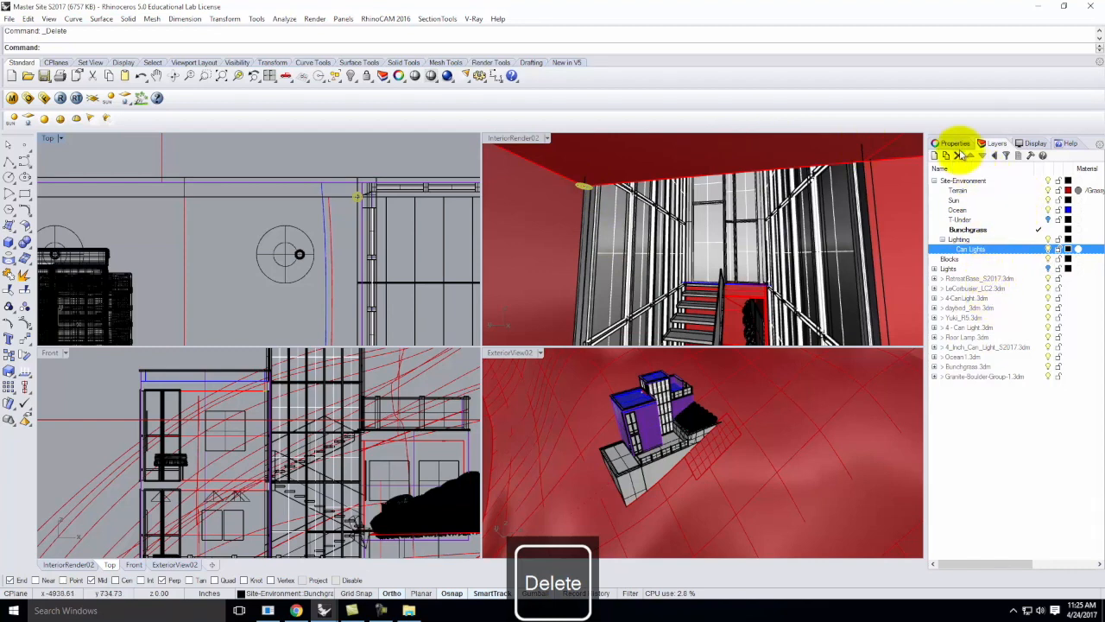
- Reselect the can light block in the InteriorRender02 view and check its object properties and assigned layer
click(955, 143)
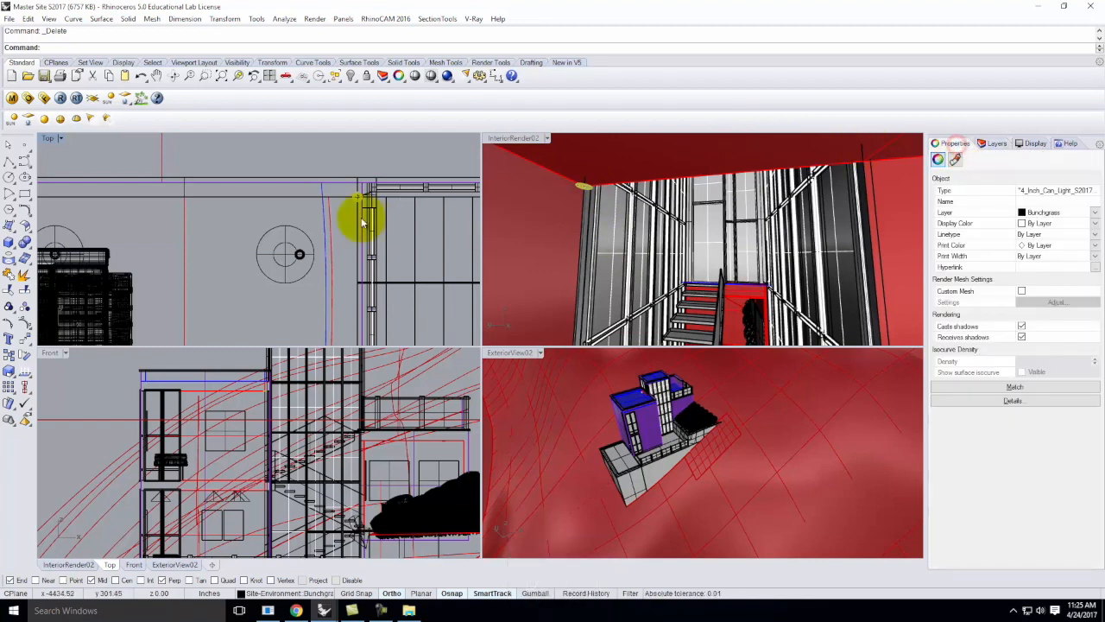
click(362, 173)
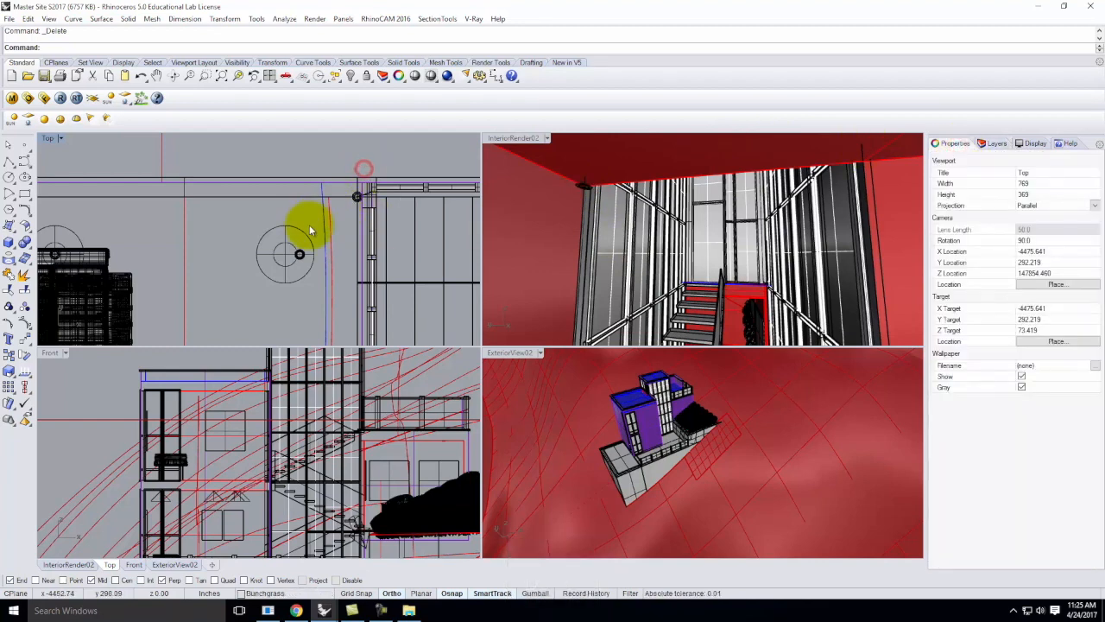
click(587, 195)
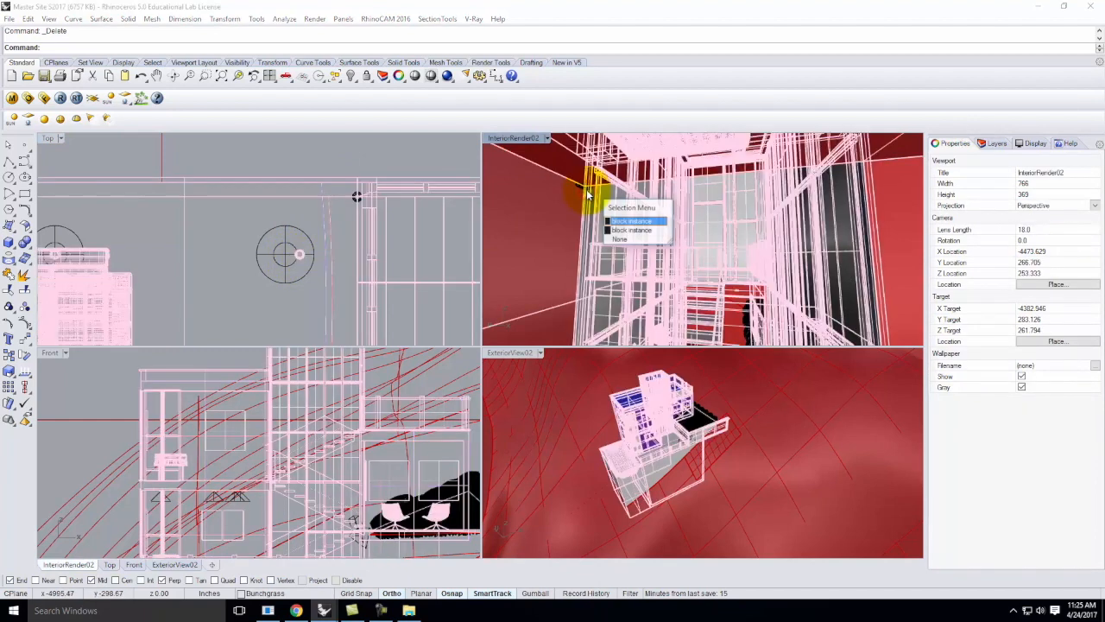
click(617, 229)
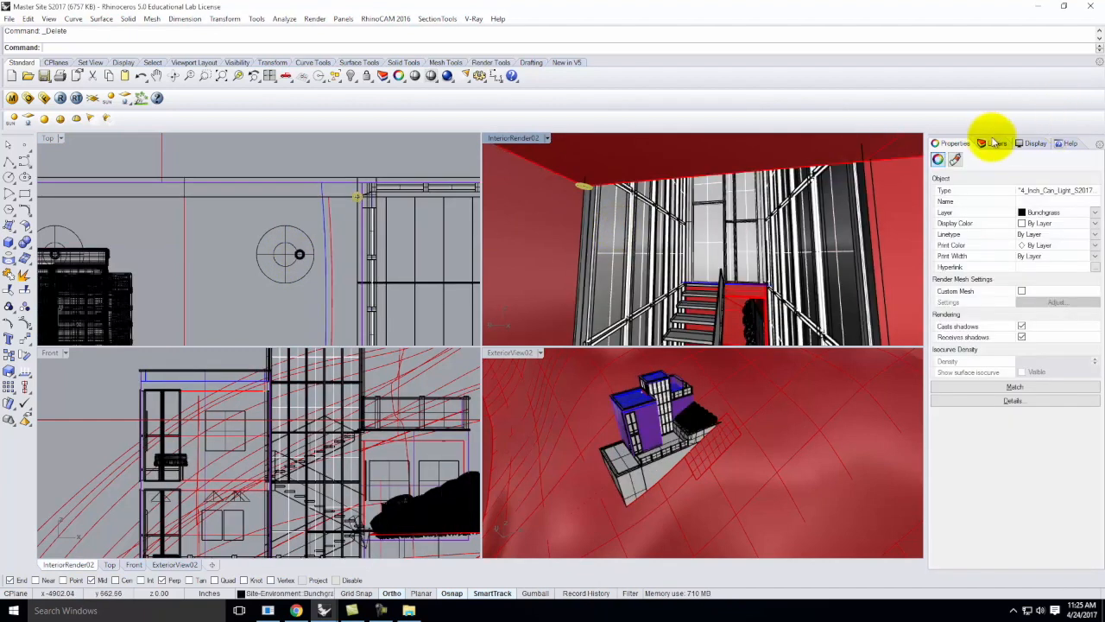
click(992, 141)
click(955, 144)
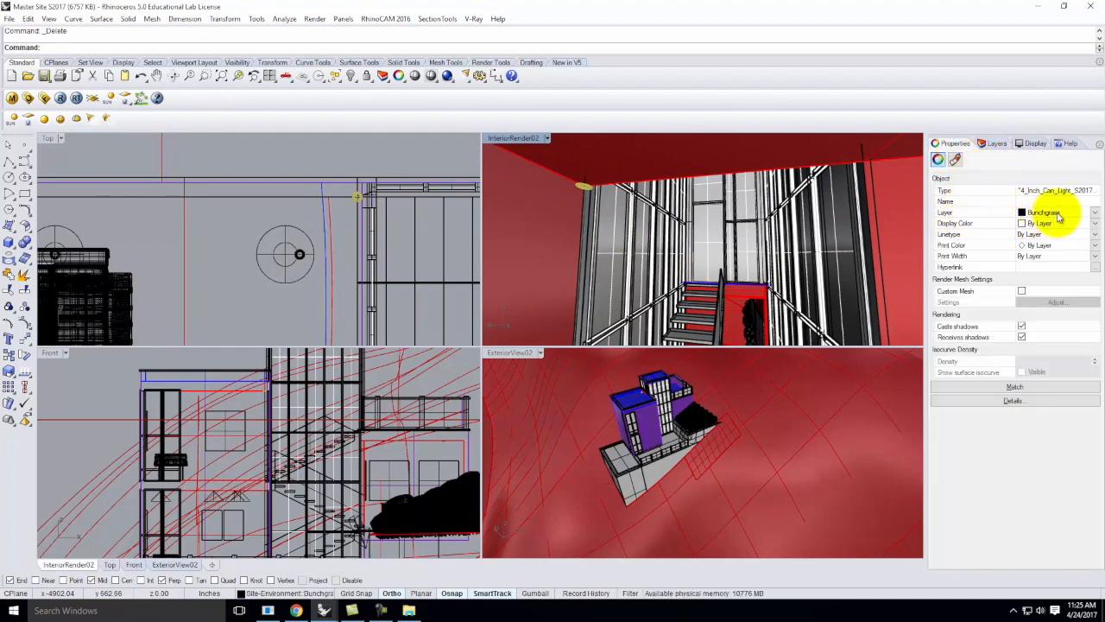
- Make Can Lights the current layer, try to change the can light block's layer to it, and clear the selection
click(1000, 147)
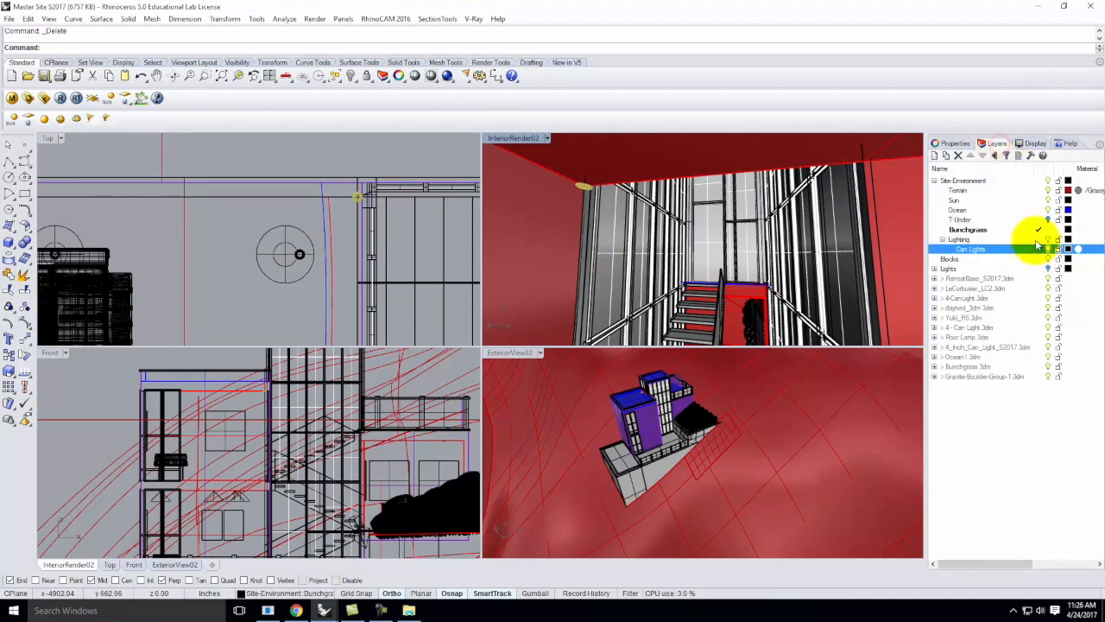
click(982, 231)
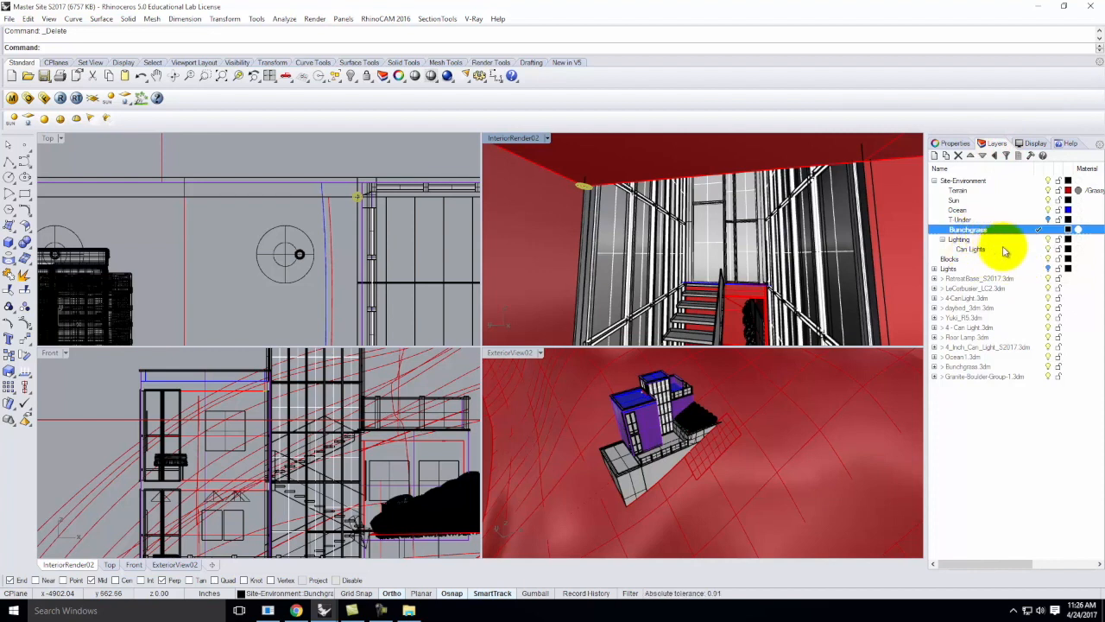
double_click(1006, 248)
click(1032, 230)
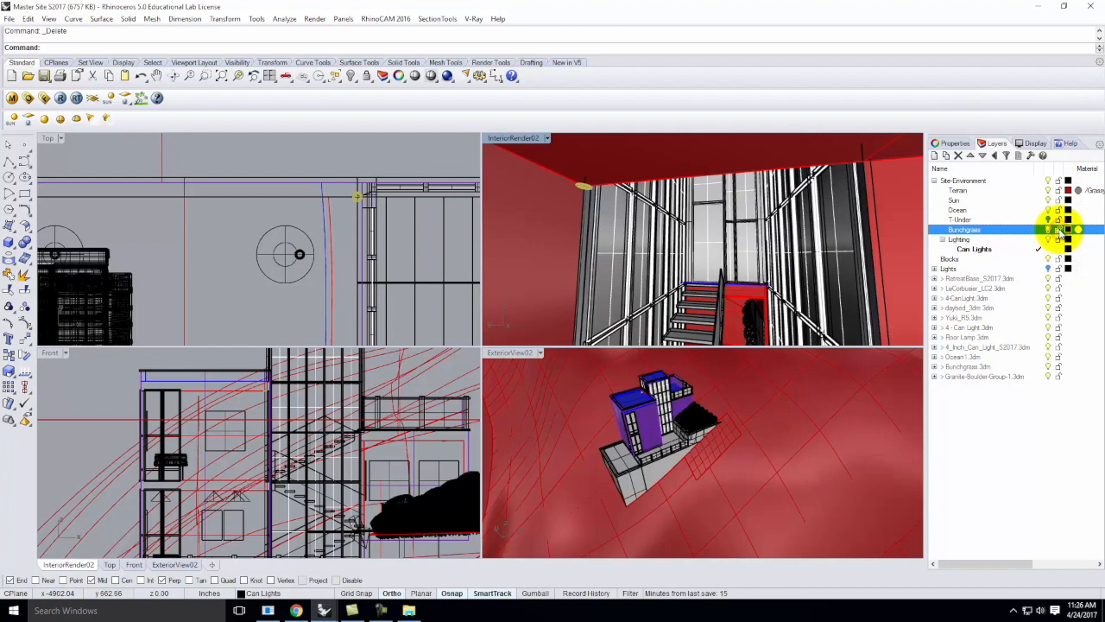
right_click(973, 248)
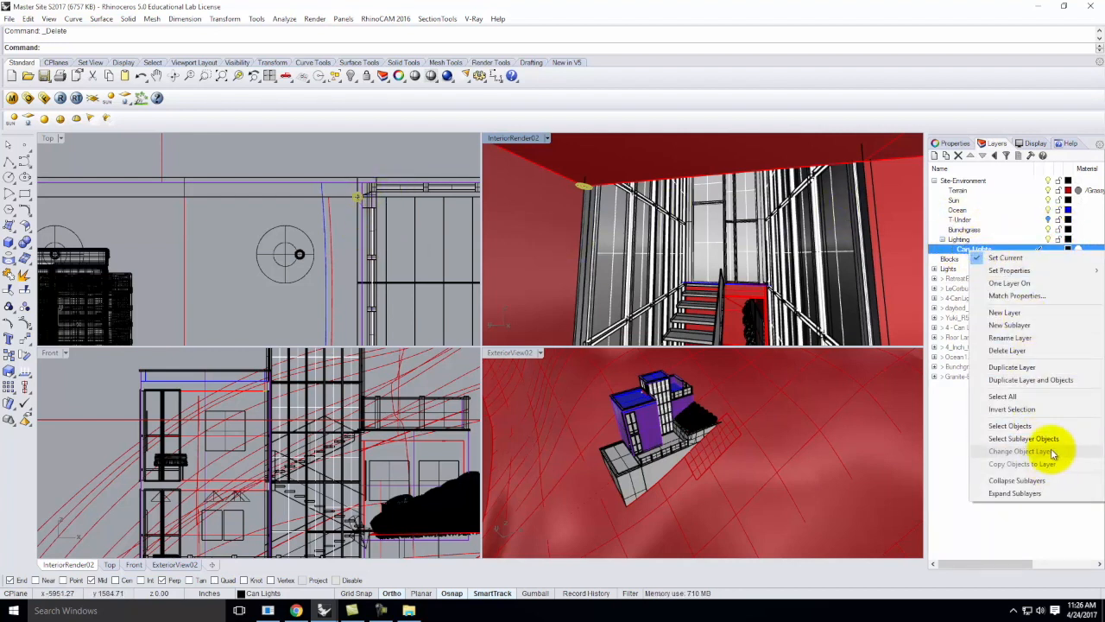
click(377, 147)
- Review the model's block definitions in the Block Manager and close it
click(26, 19)
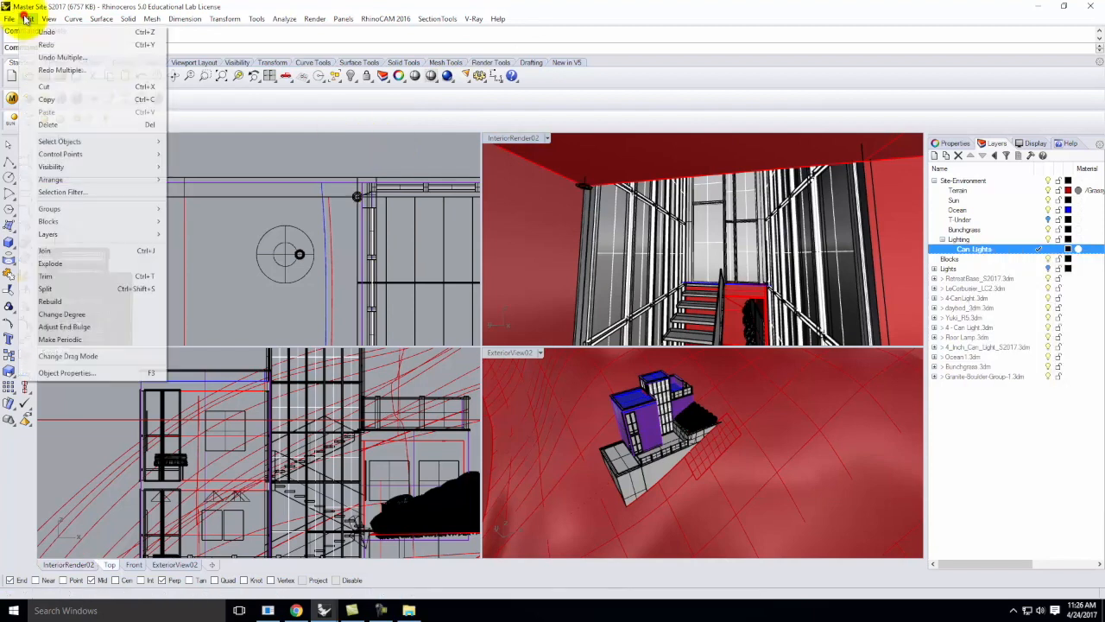
mouse_move(73, 222)
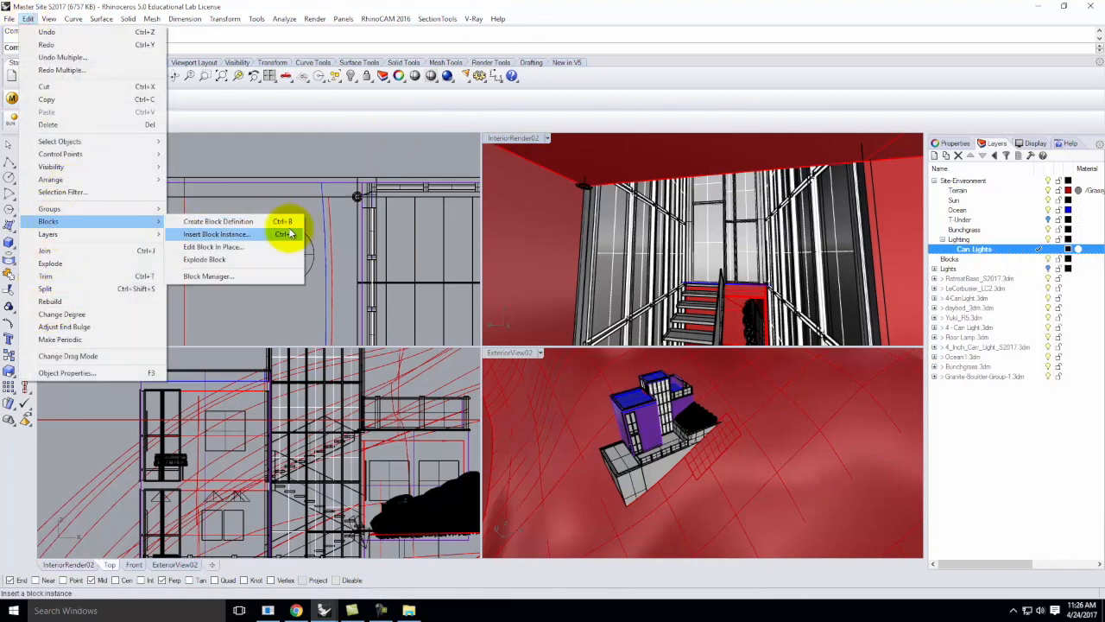
click(211, 276)
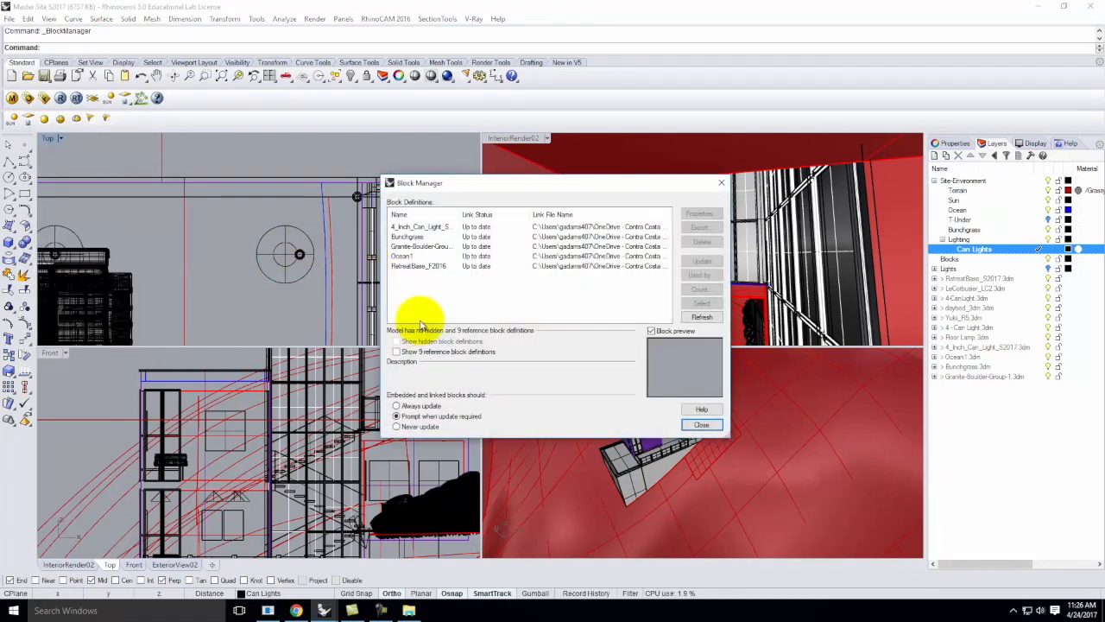
click(703, 425)
- Explode the second listed block instance at the can light's corner and delete the resulting pieces
click(357, 200)
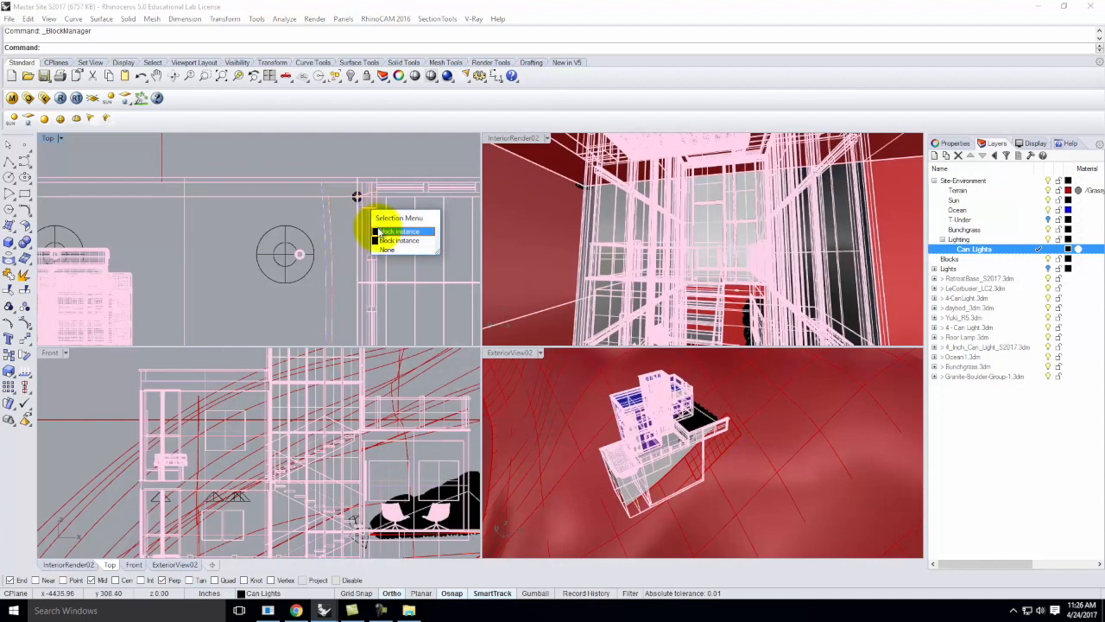
click(380, 243)
key(Return)
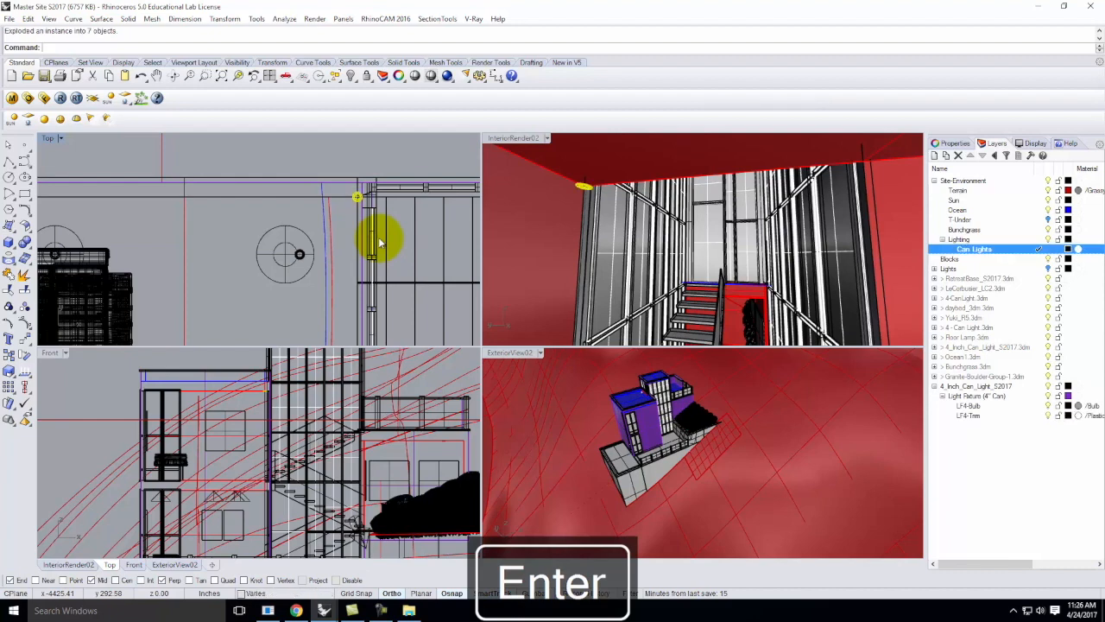
key(Delete)
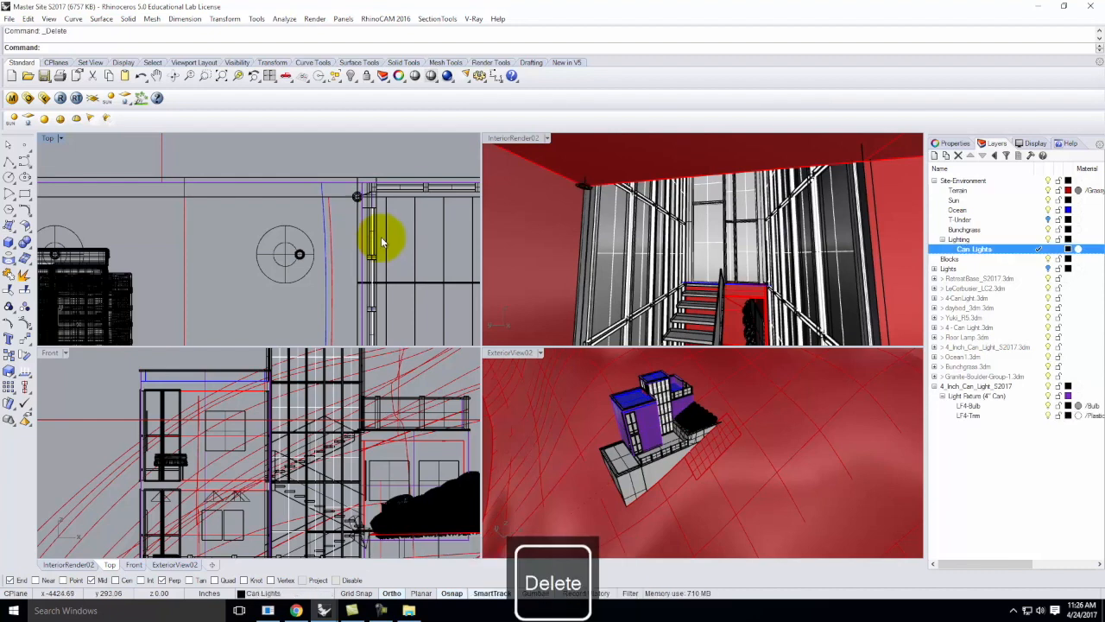
- Delete the duplicate can light block instances stacked at the wall corner, then save the model
click(357, 197)
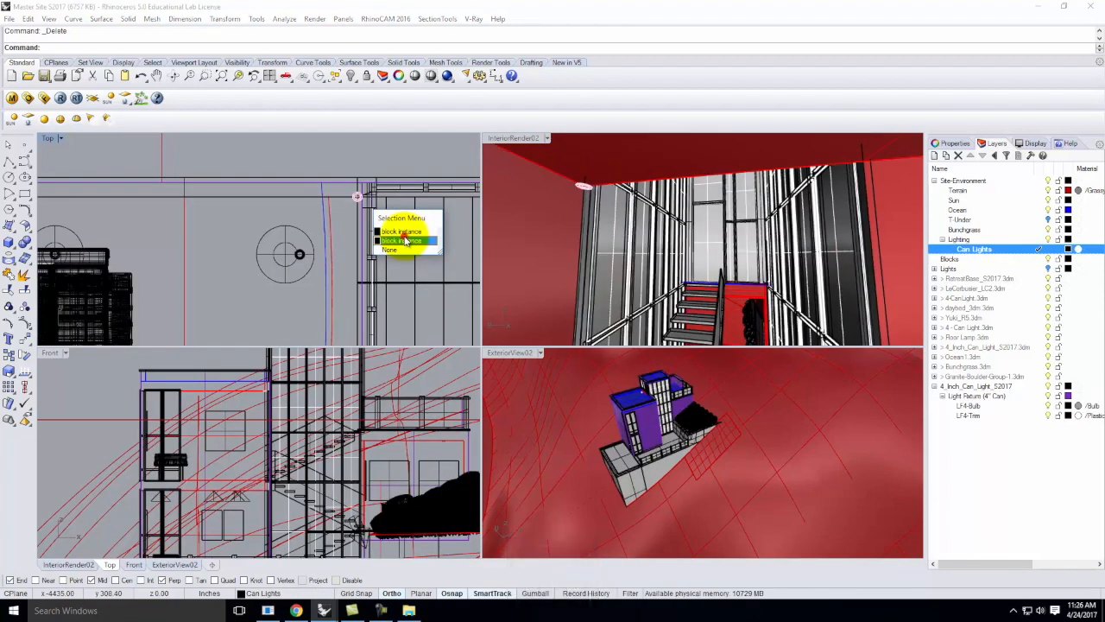
click(405, 241)
key(Return)
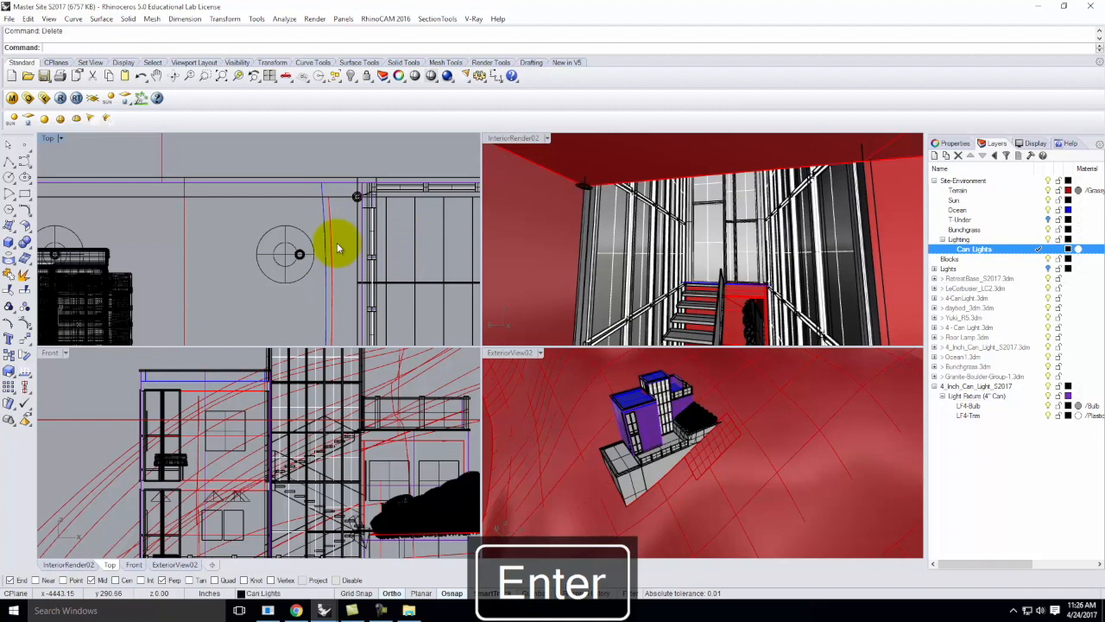
click(358, 197)
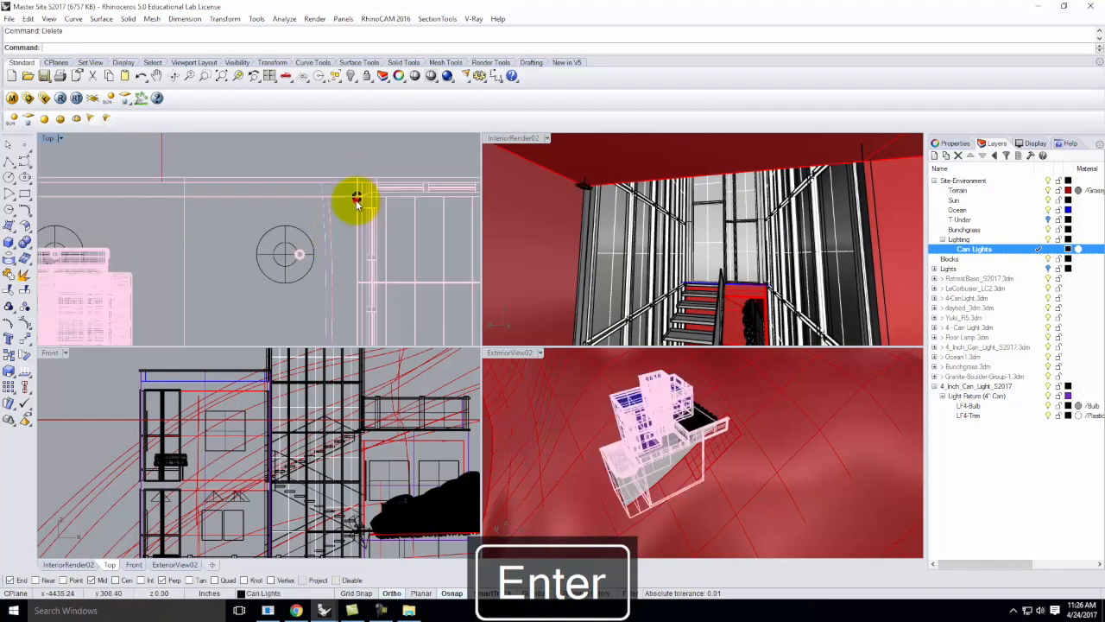
click(390, 247)
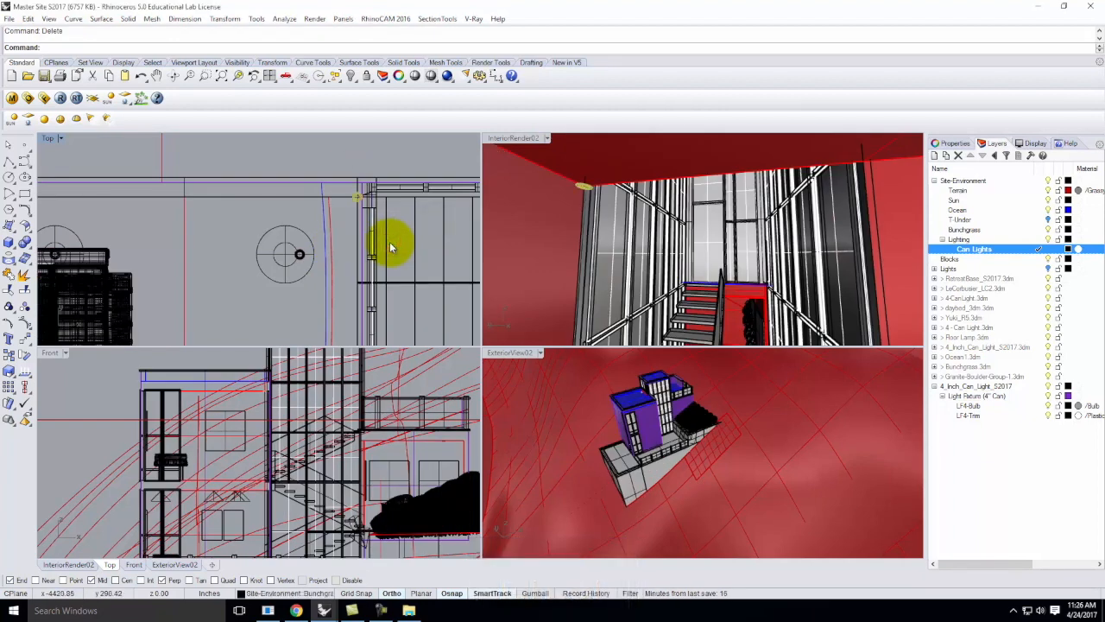
key(Return)
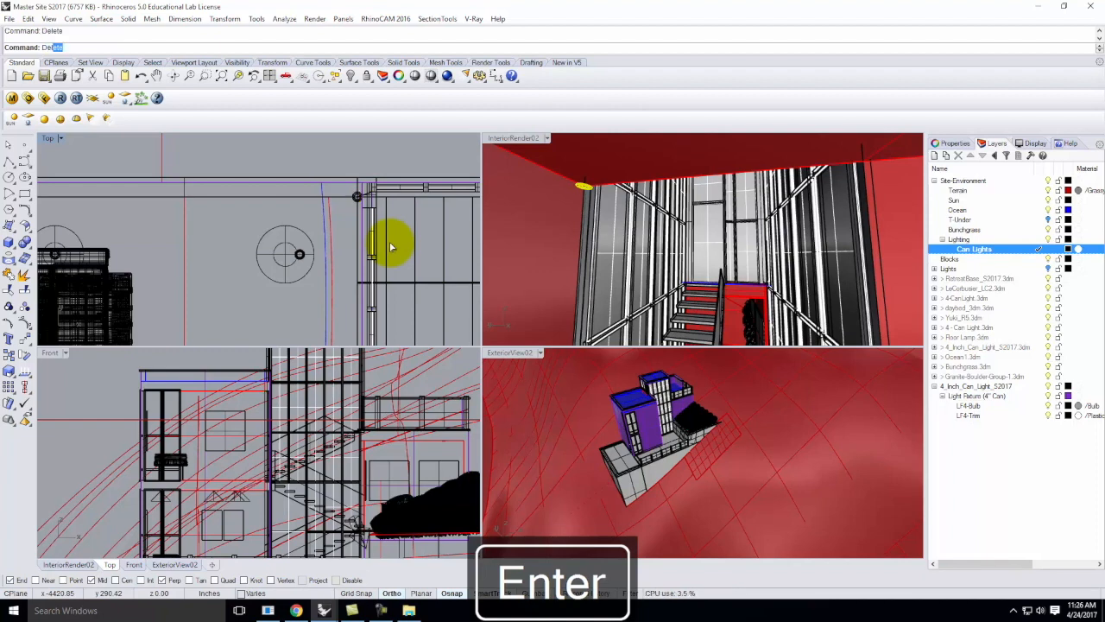
click(357, 197)
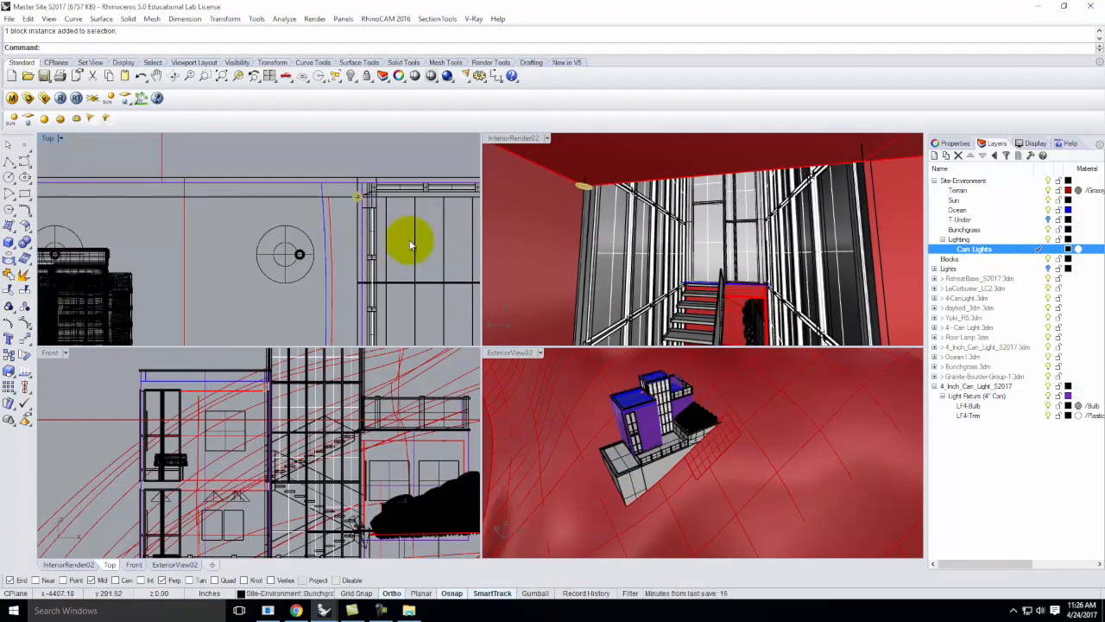
key(Delete)
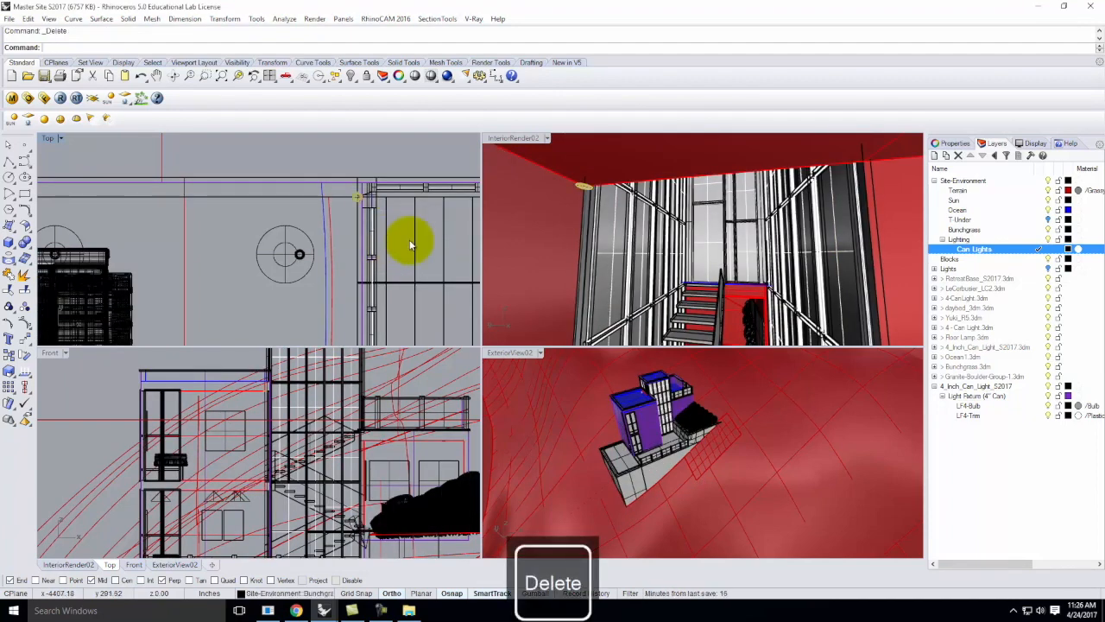
click(9, 19)
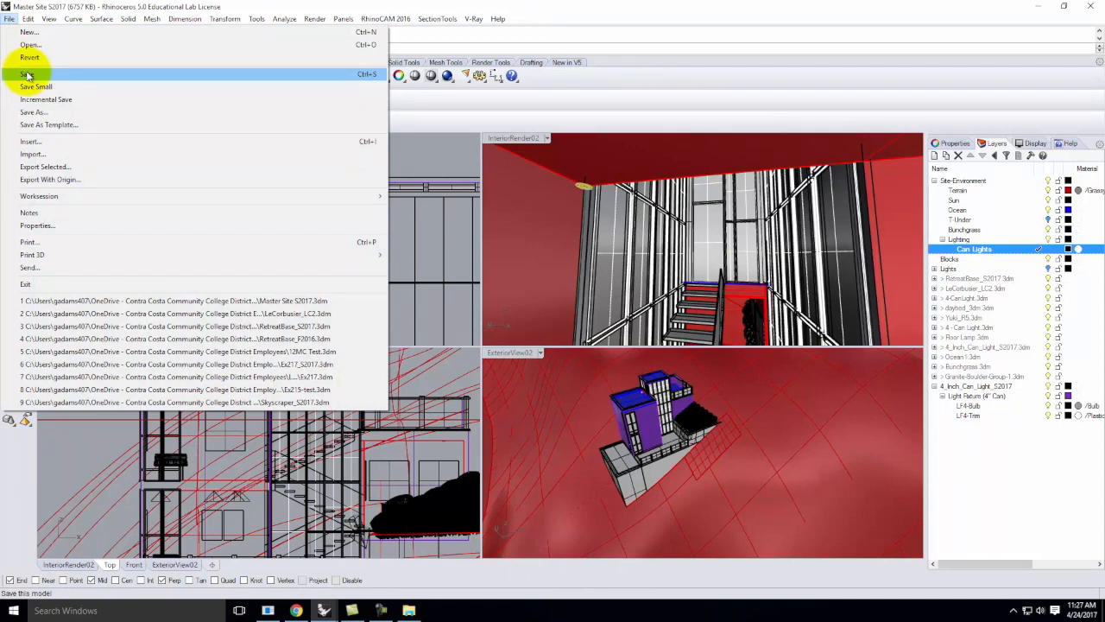
key(Return)
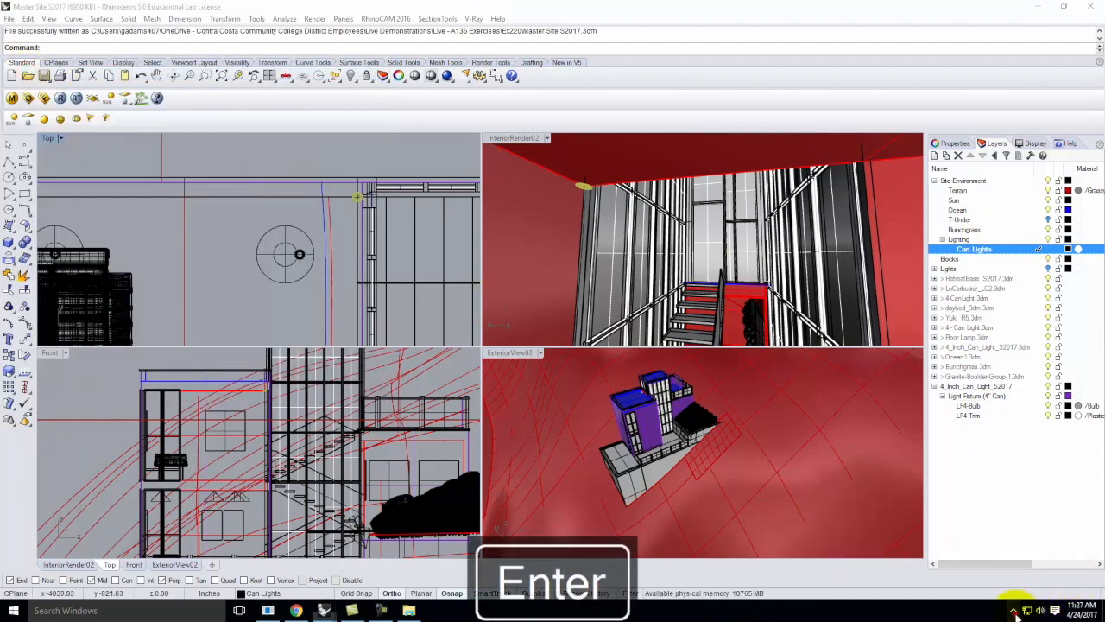
click(1015, 611)
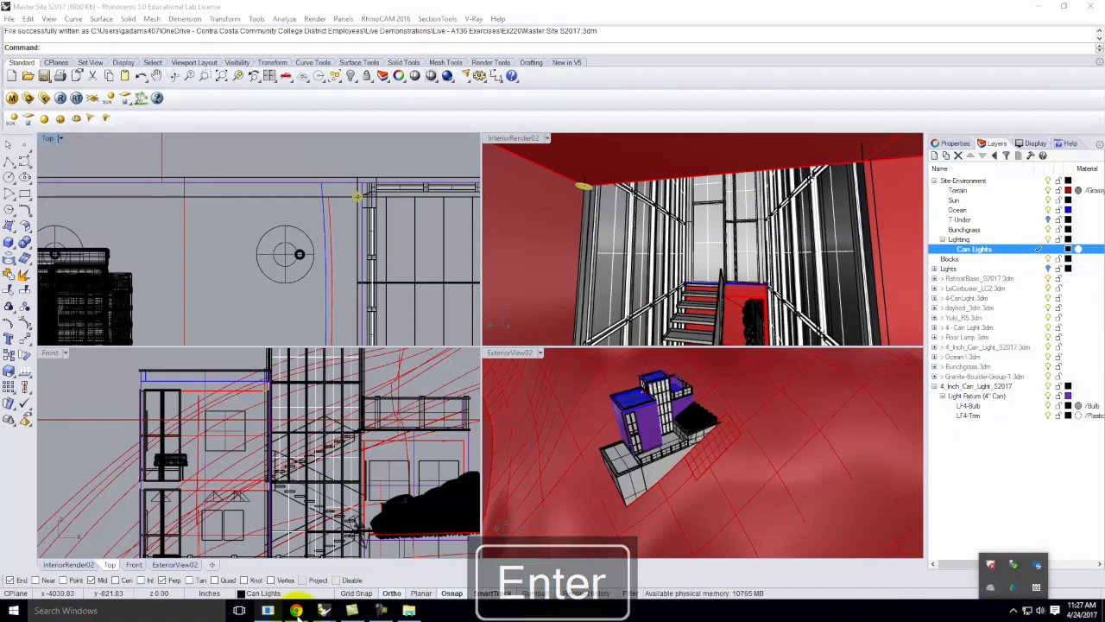
click(381, 610)
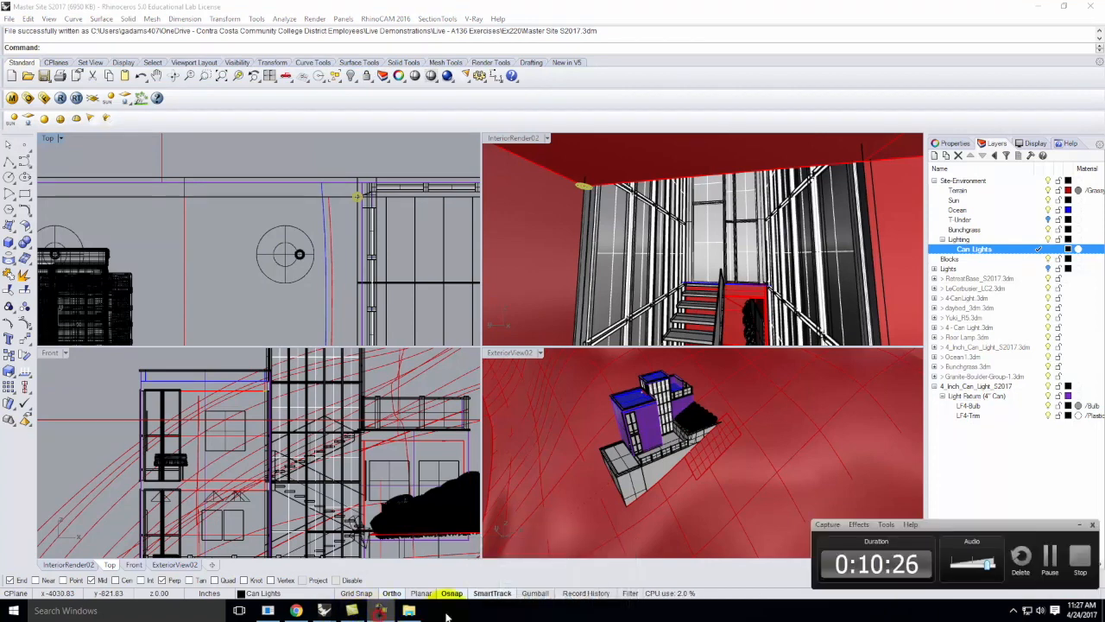
click(1053, 556)
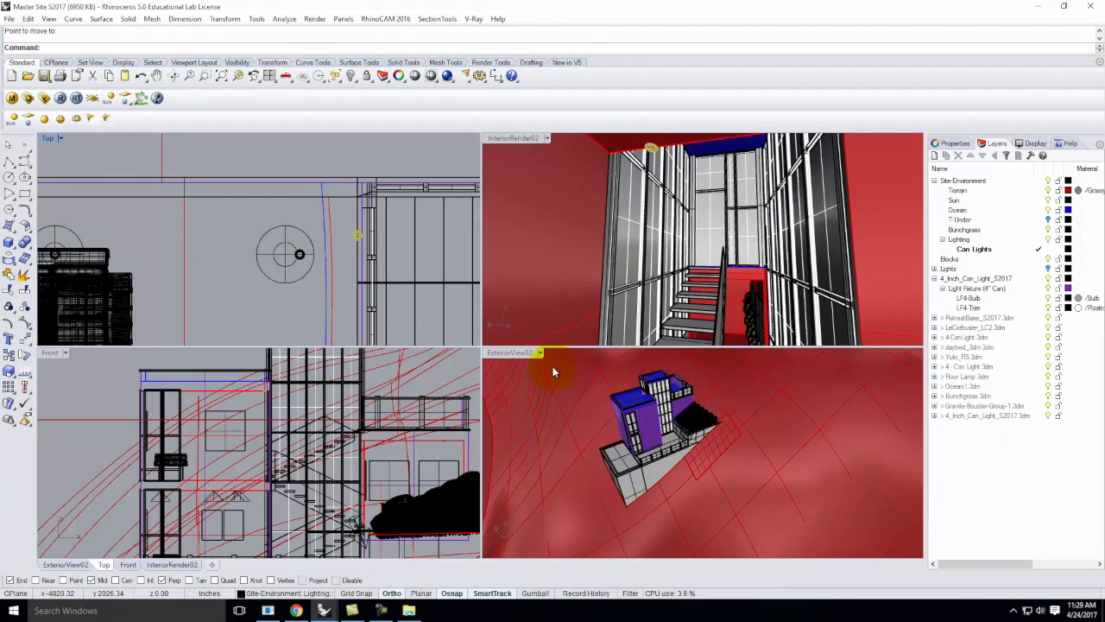
- Move the can light block about 8 in horizontally away from the glazed wall in the Top view and clear the selection
key(Return)
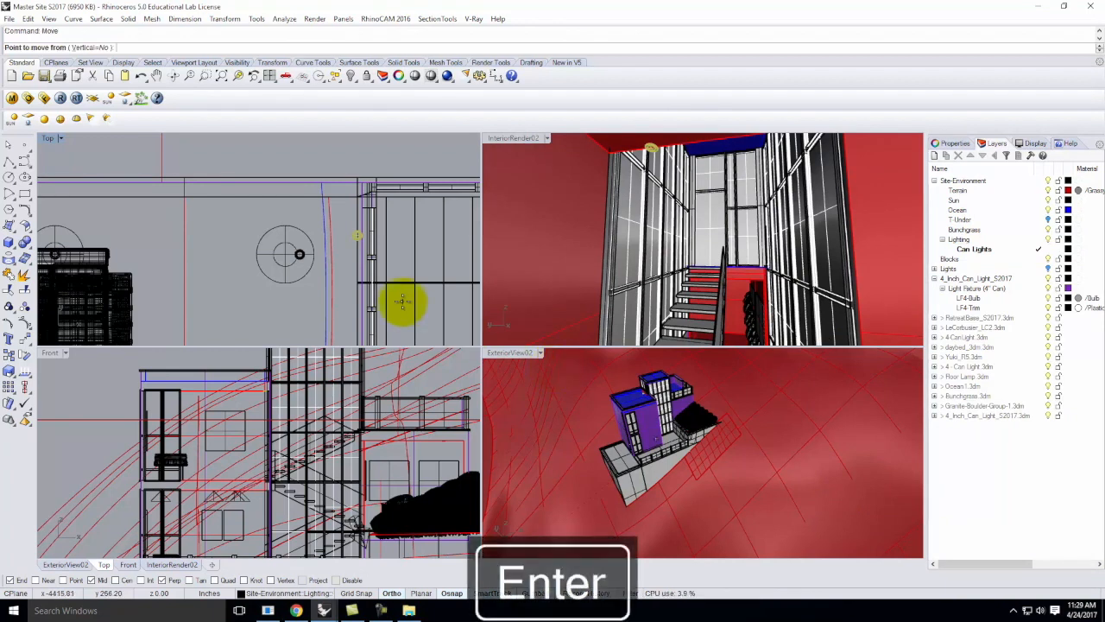
click(288, 309)
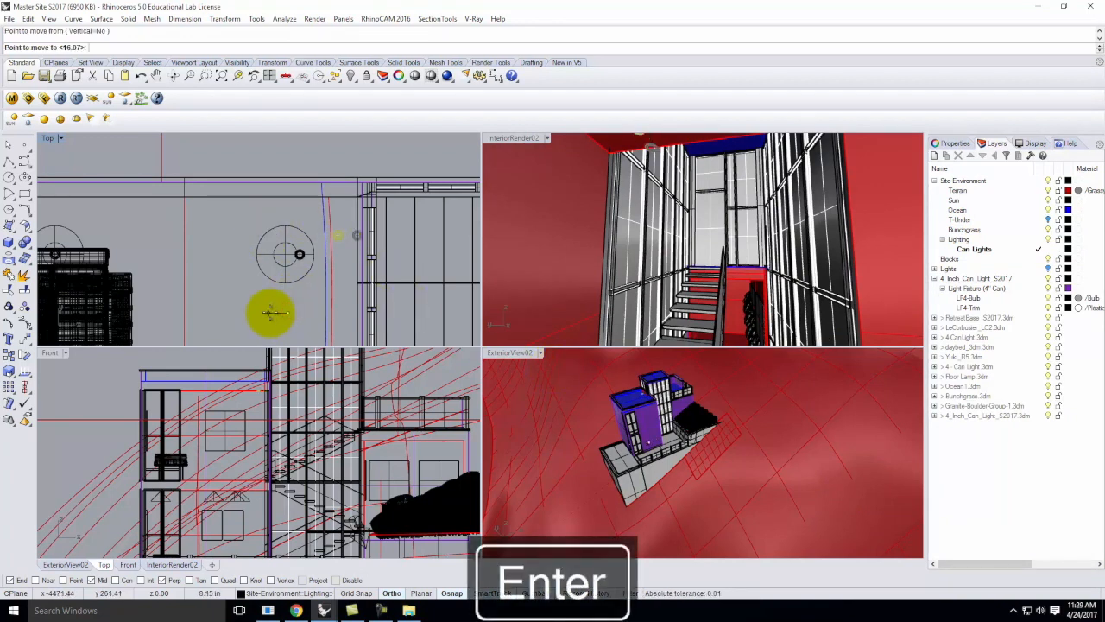
key(Return)
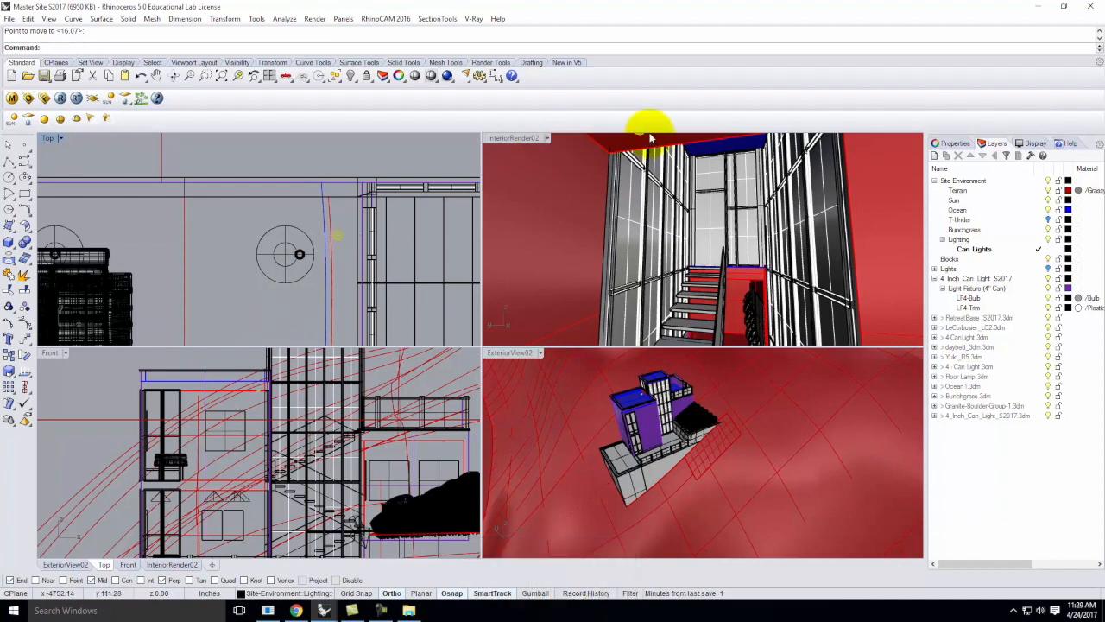
key(Escape)
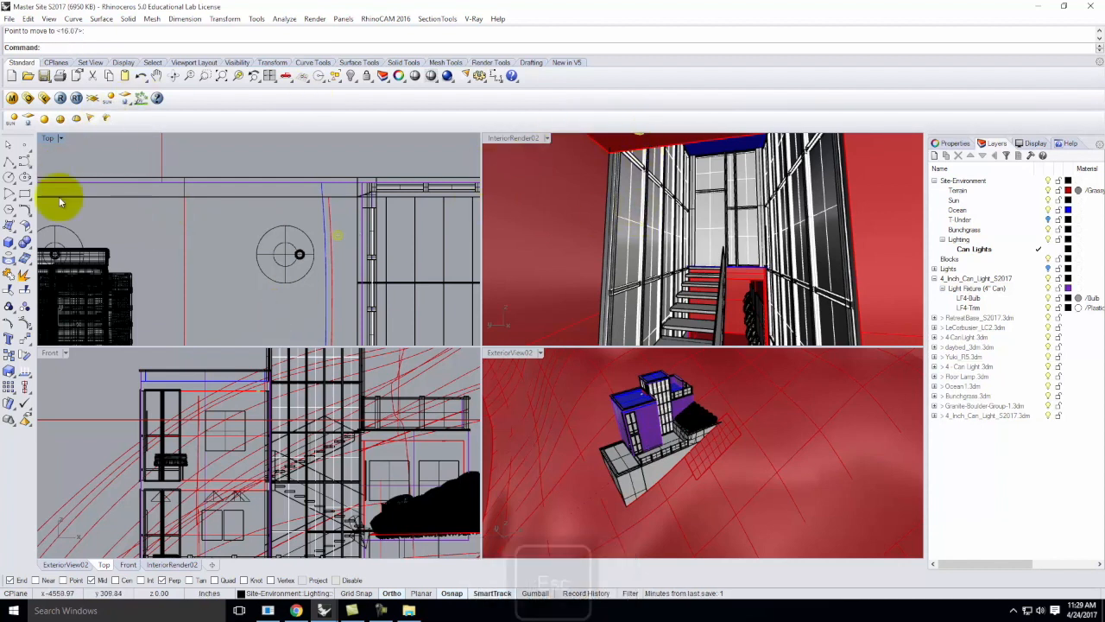
- Copy the existing spot light about 120 in straight up to the upper room's ceiling in the Front view
click(278, 283)
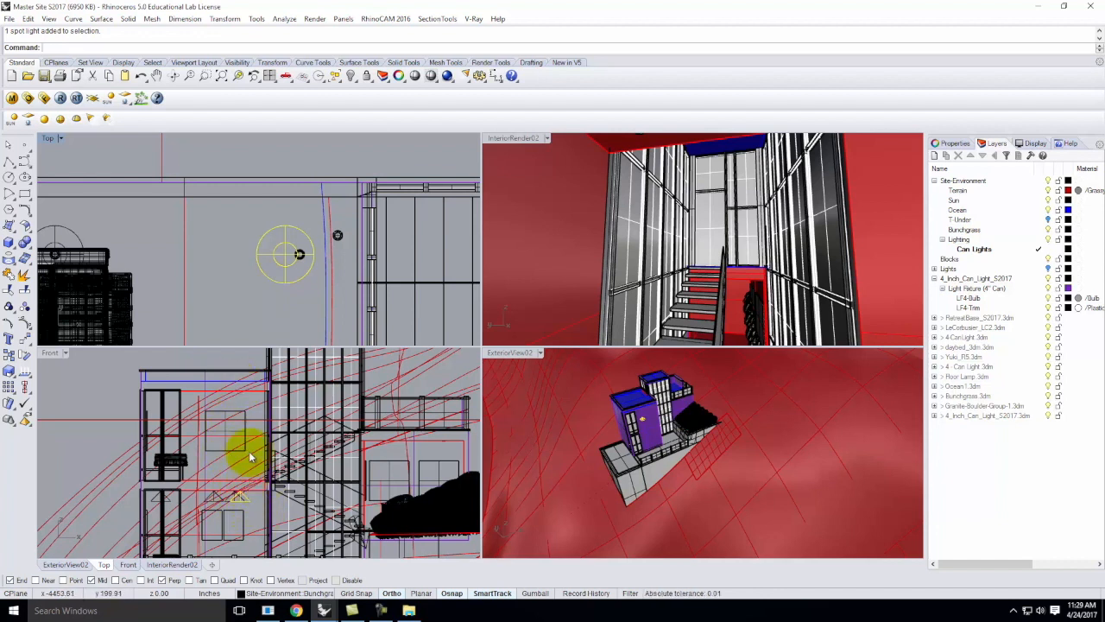
key(Return)
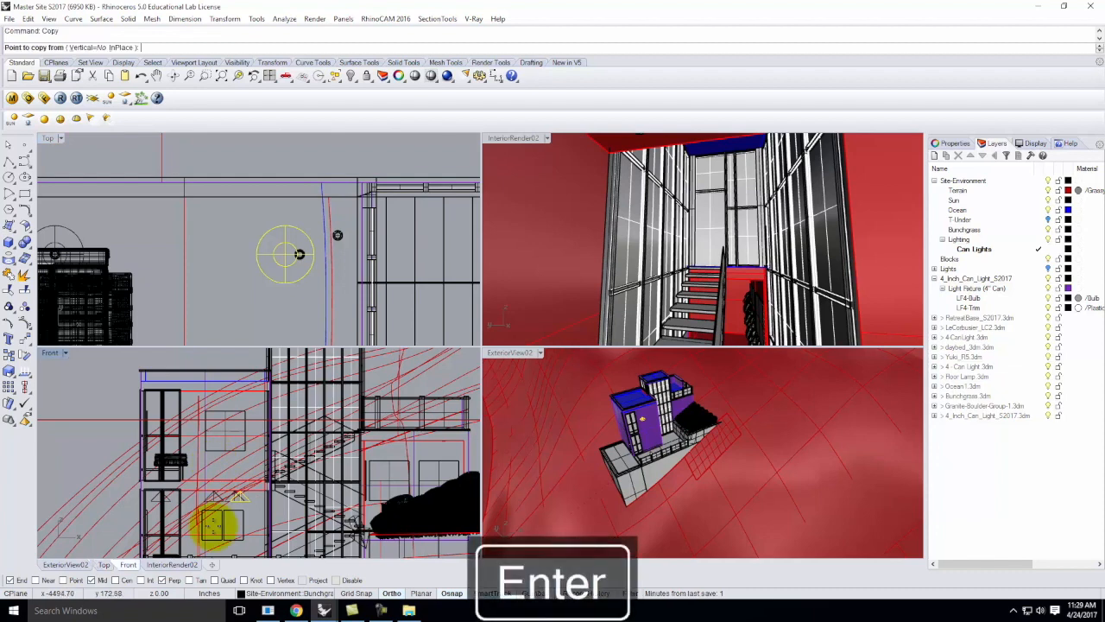
scroll(242, 494, up, 3)
click(255, 496)
scroll(264, 525, down, 2)
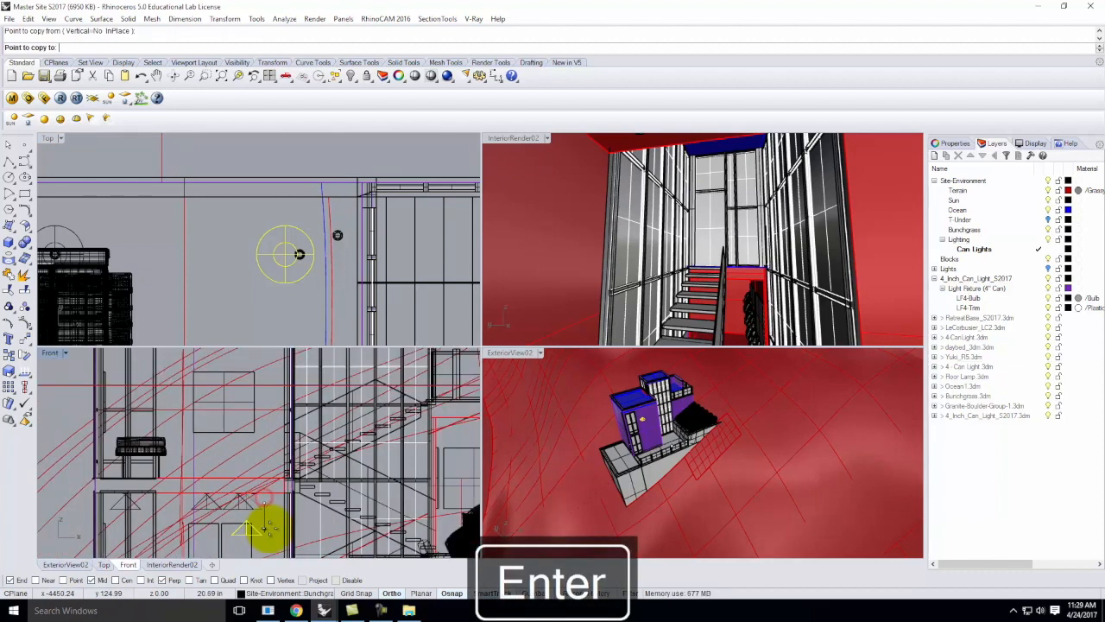
scroll(267, 404, up, 2)
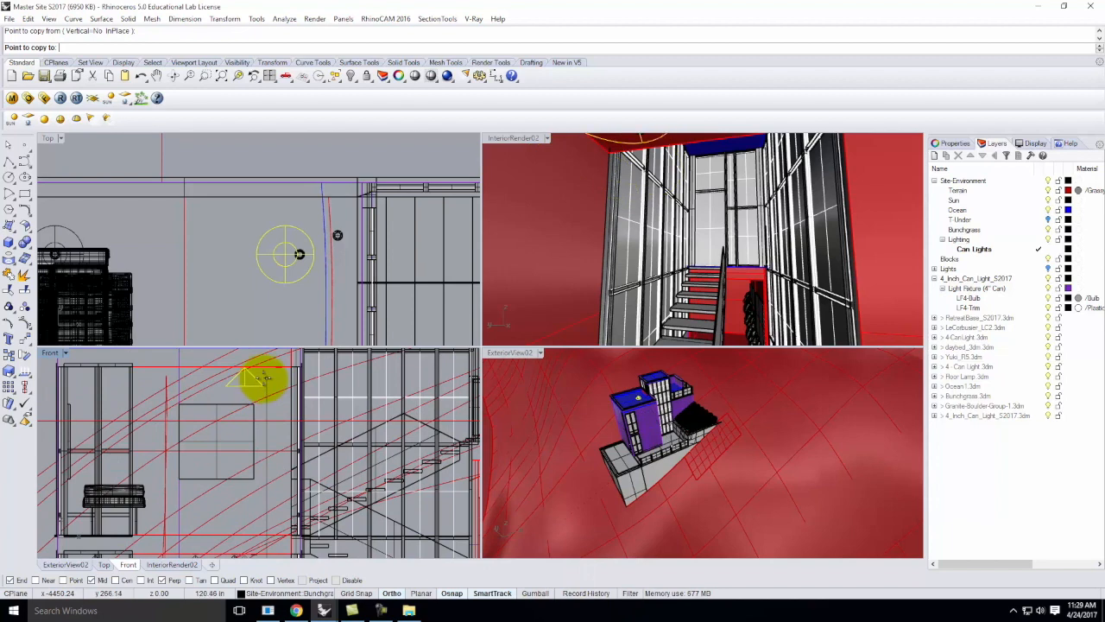
click(263, 377)
scroll(263, 377, up, 3)
key(Escape)
key(Escape)
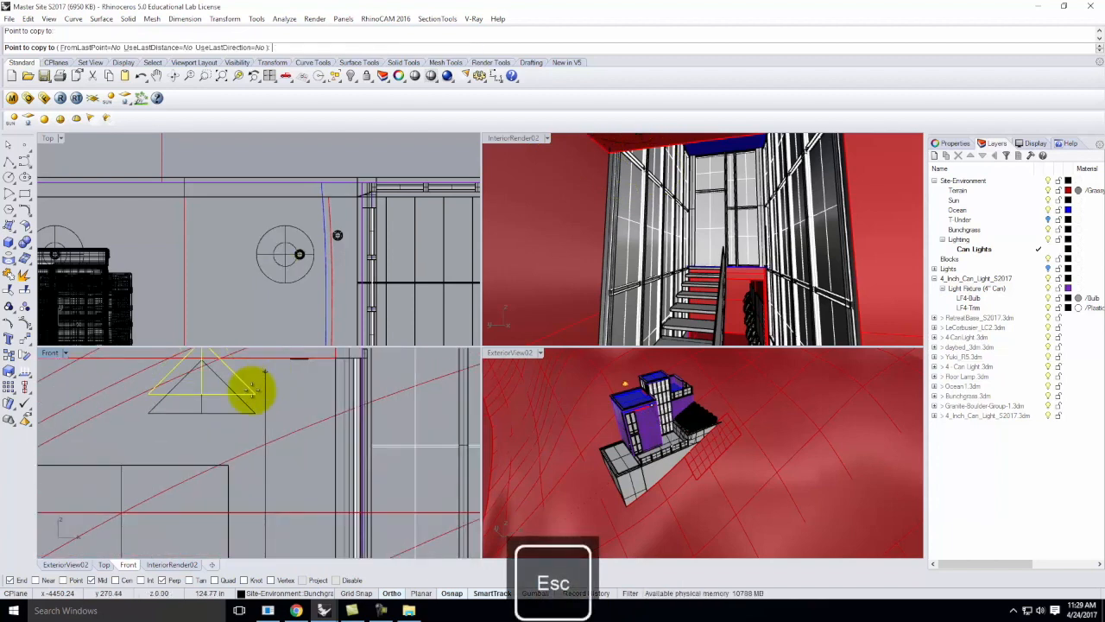
- Move the copied spot light about 22 in horizontally in the Front view so it sits under the can light
click(244, 405)
key(Escape)
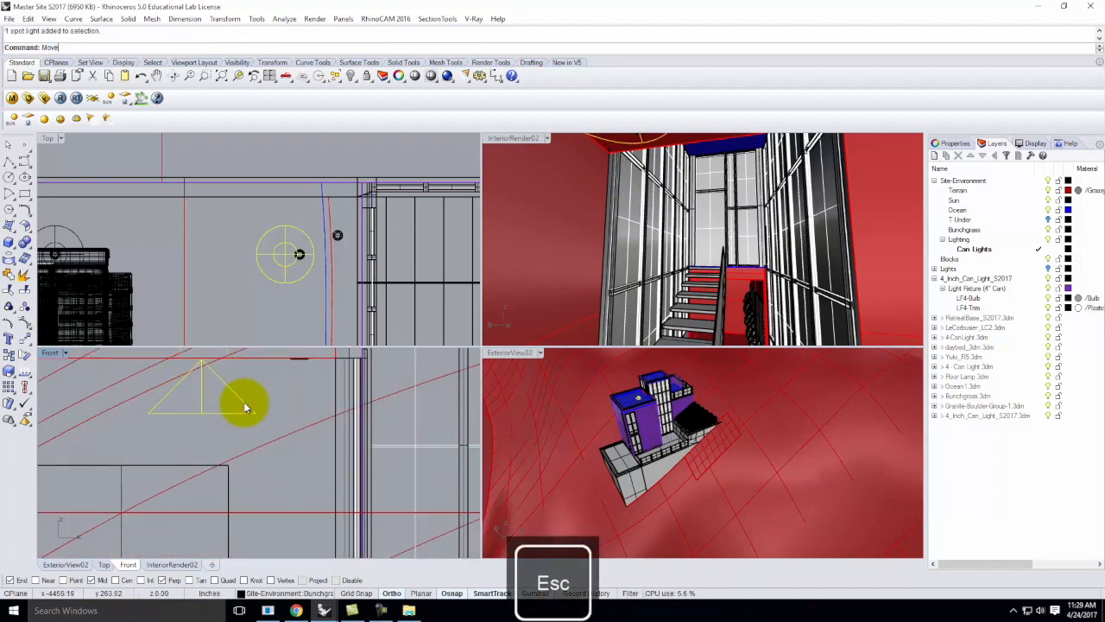
text(Move)
key(Return)
click(193, 426)
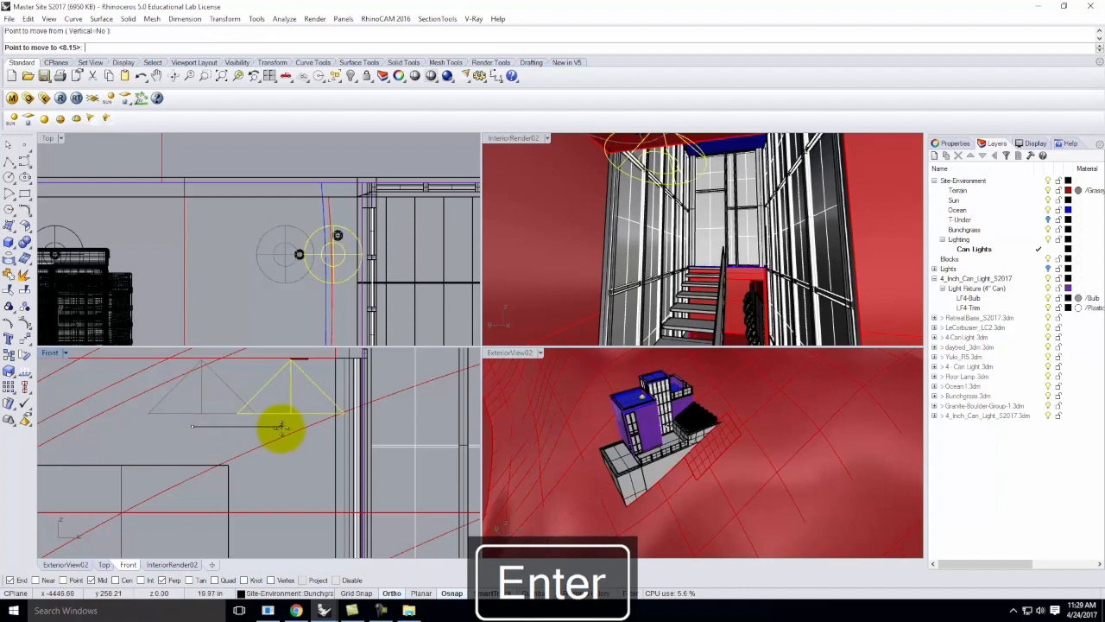
click(289, 430)
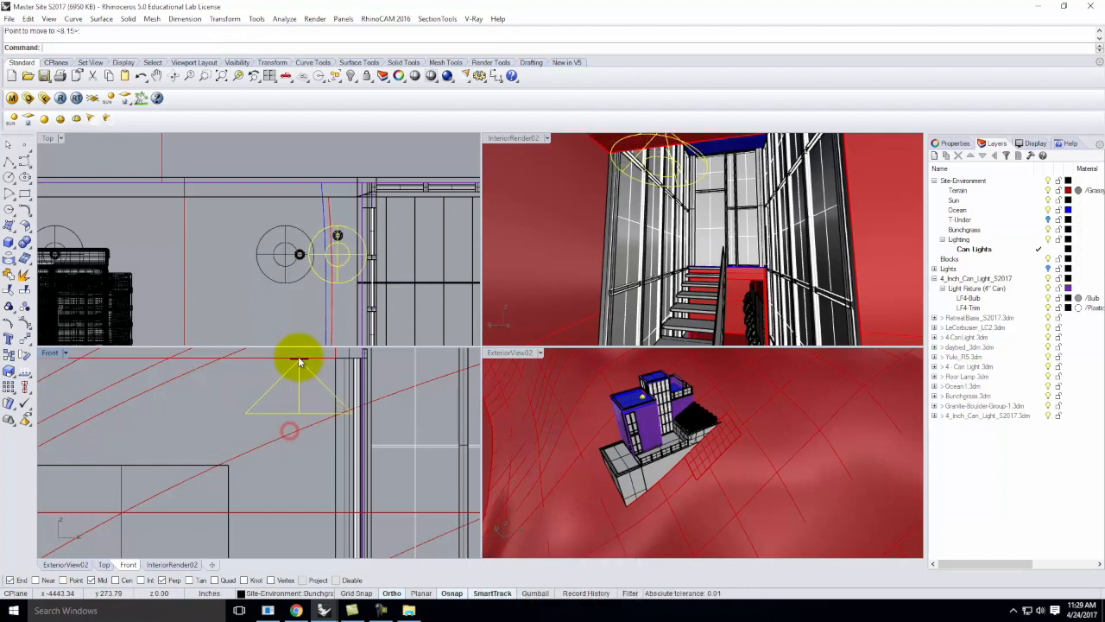
- Move the copied spot light vertically in the Top view to centre it on the can light block
scroll(302, 360, up, 5)
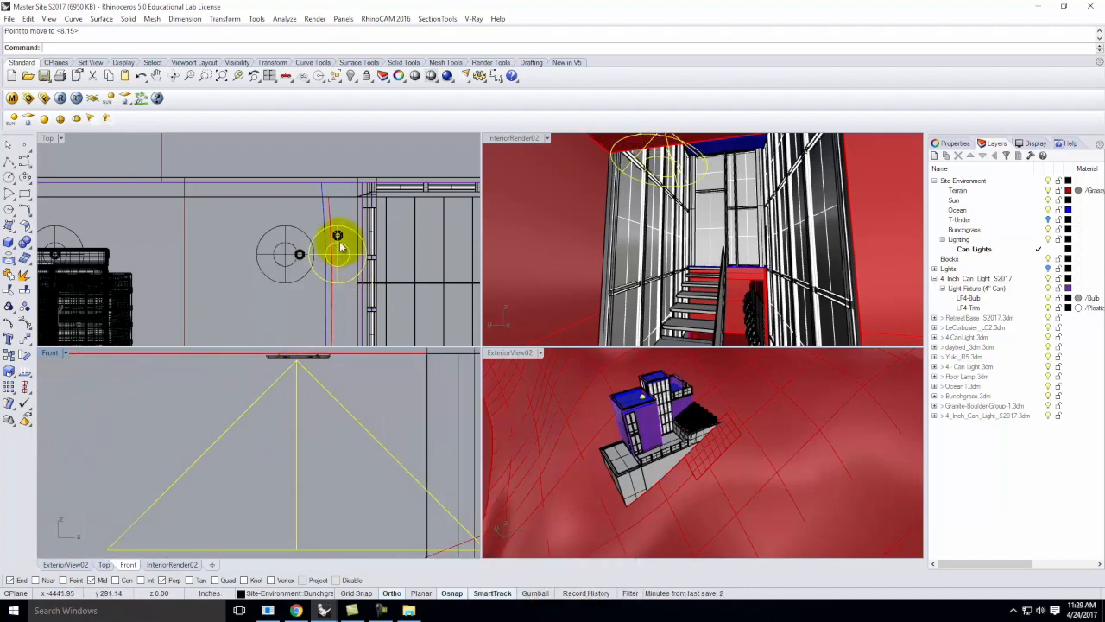
scroll(340, 247, up, 5)
key(Return)
click(369, 248)
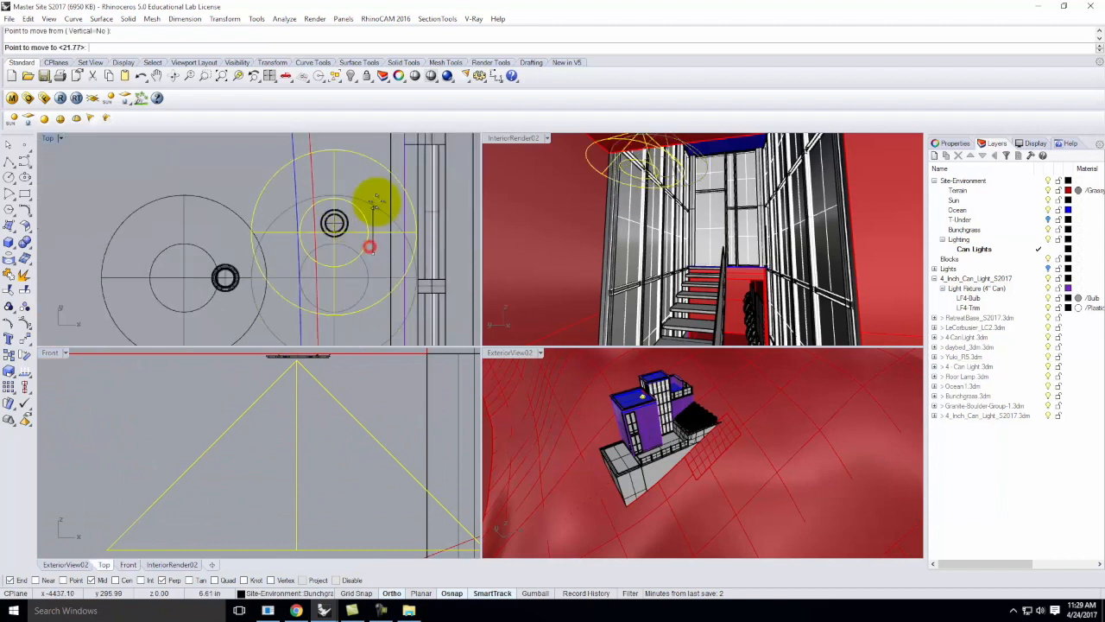
click(373, 199)
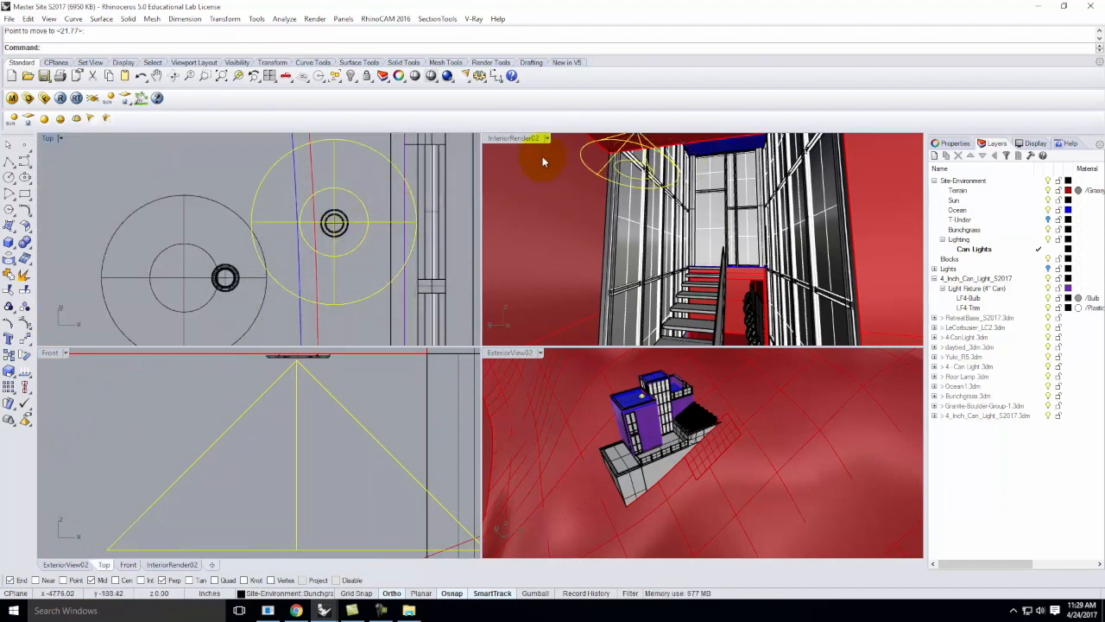
- Check the copied spot light's V-Ray intensity, decay and shadow properties, then clear the selection
click(950, 144)
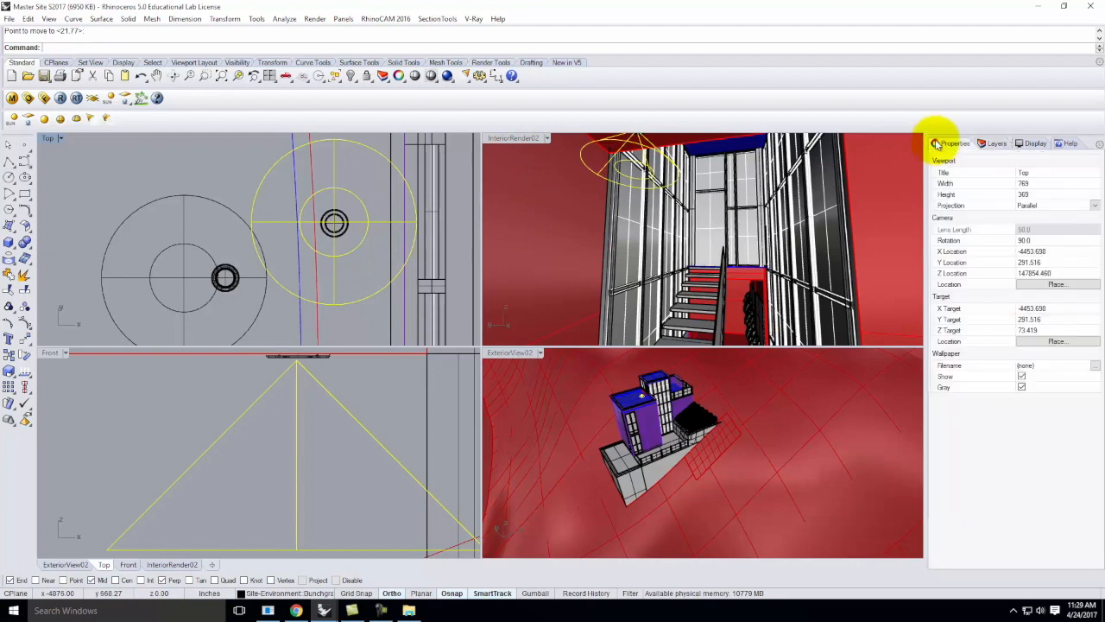
click(975, 159)
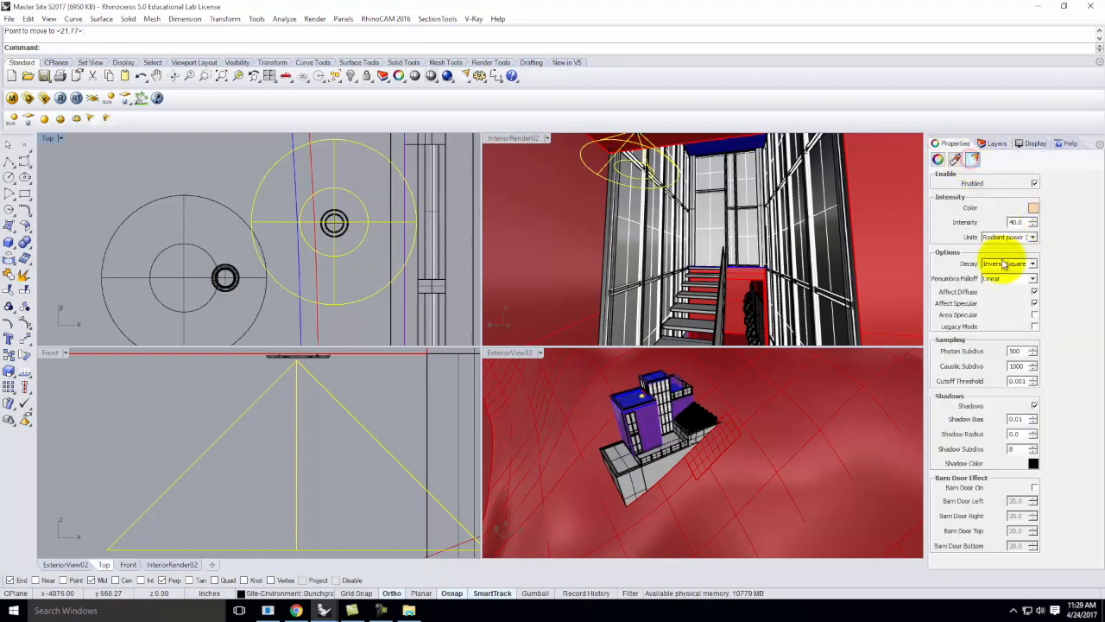
key(Escape)
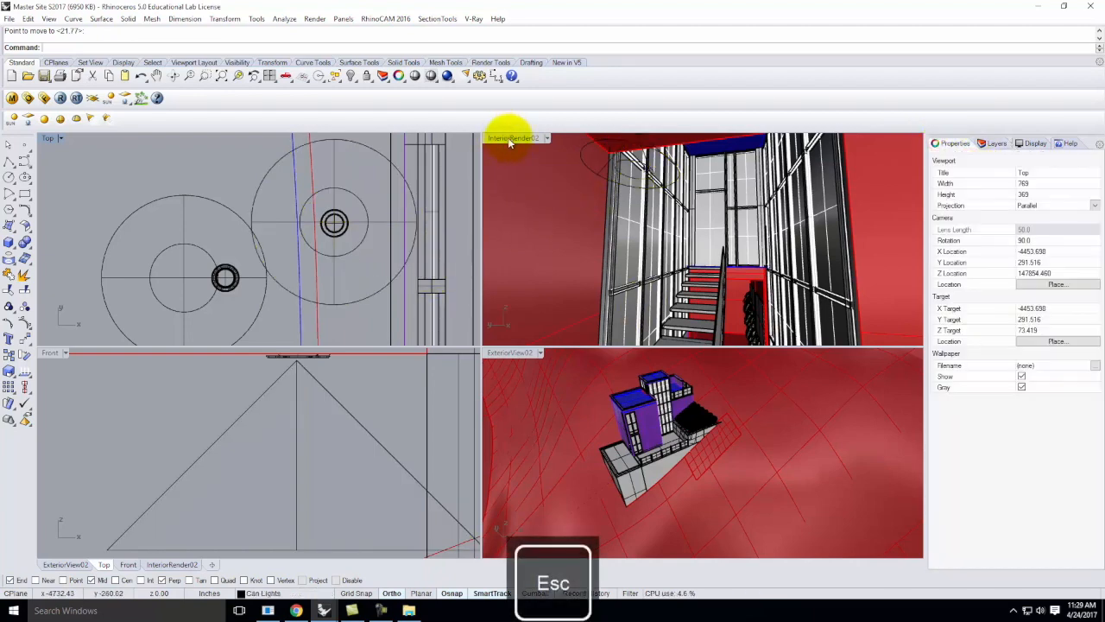
- Maximize the InteriorRender02 viewport and set it to the saved view InteriorRender01
double_click(516, 139)
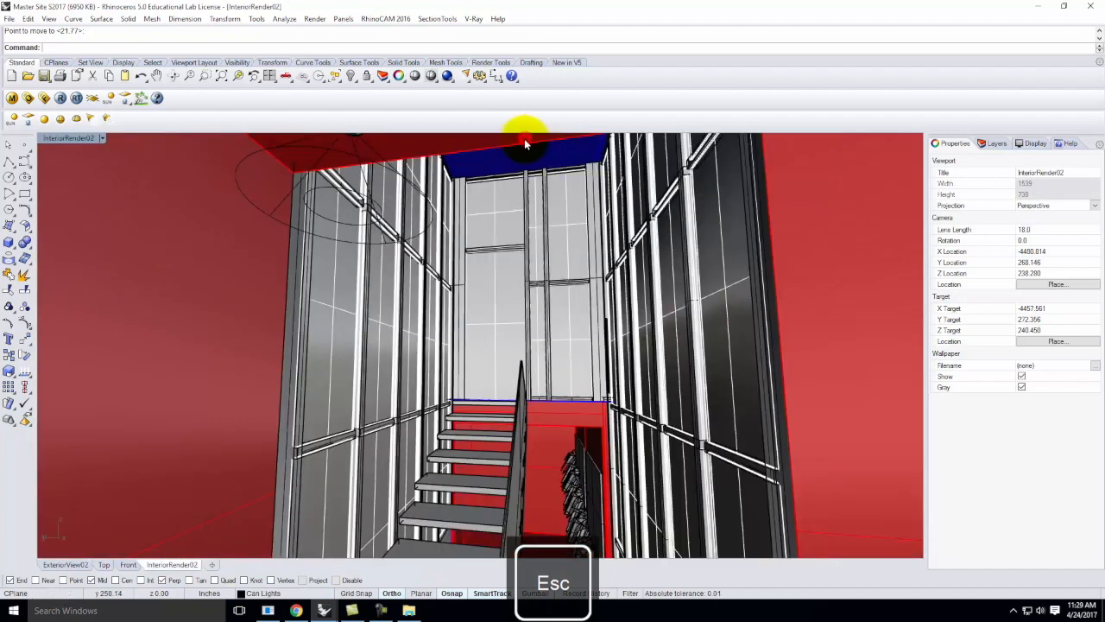
click(102, 139)
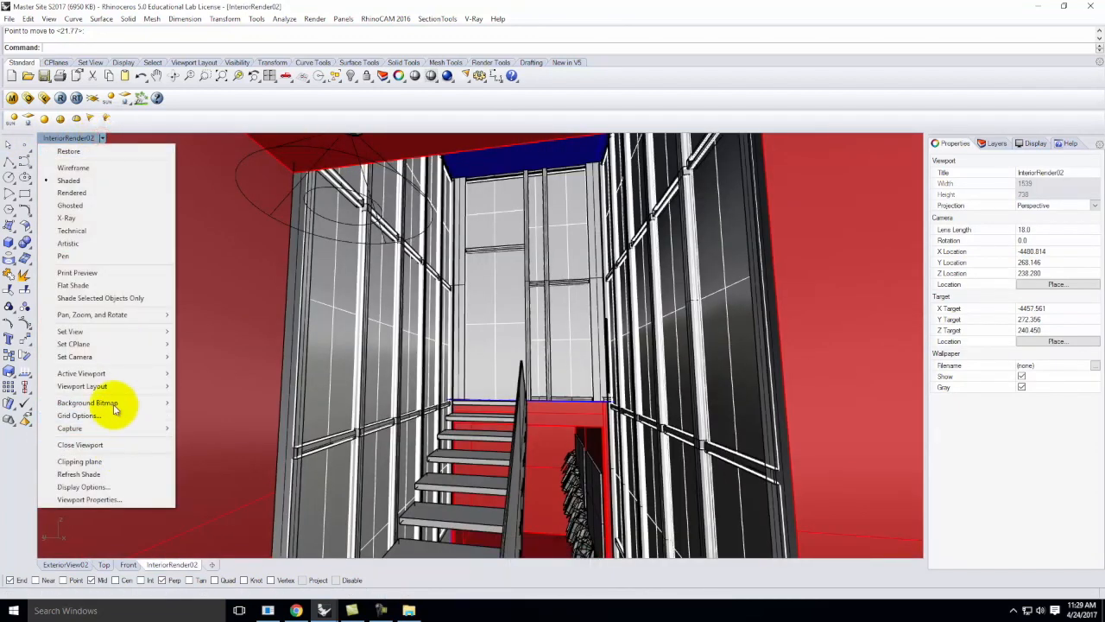
mouse_move(108, 333)
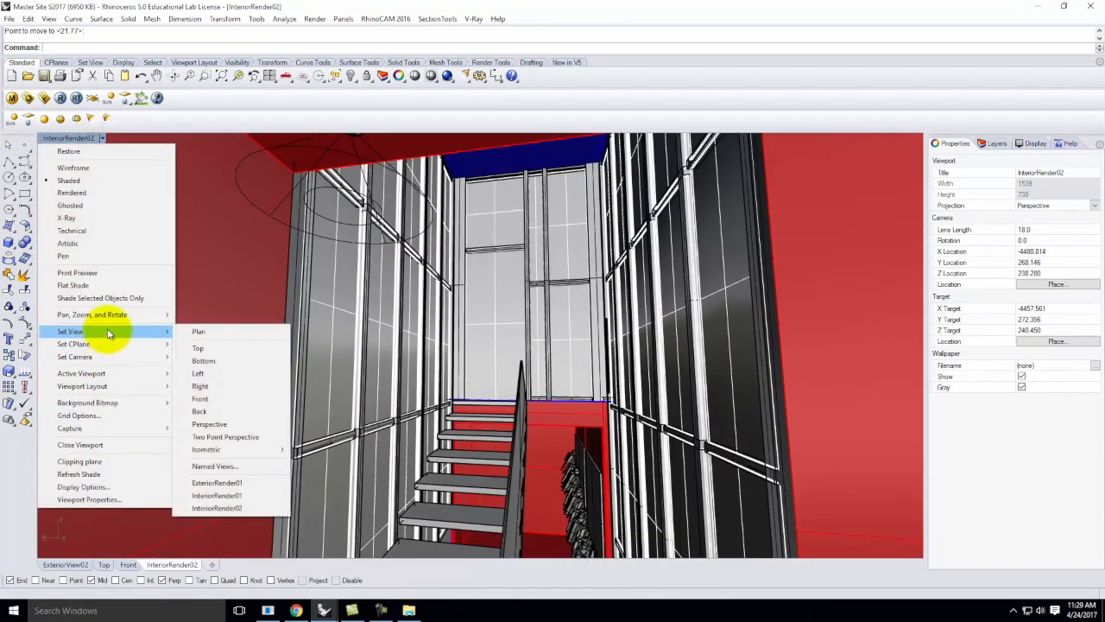
click(226, 495)
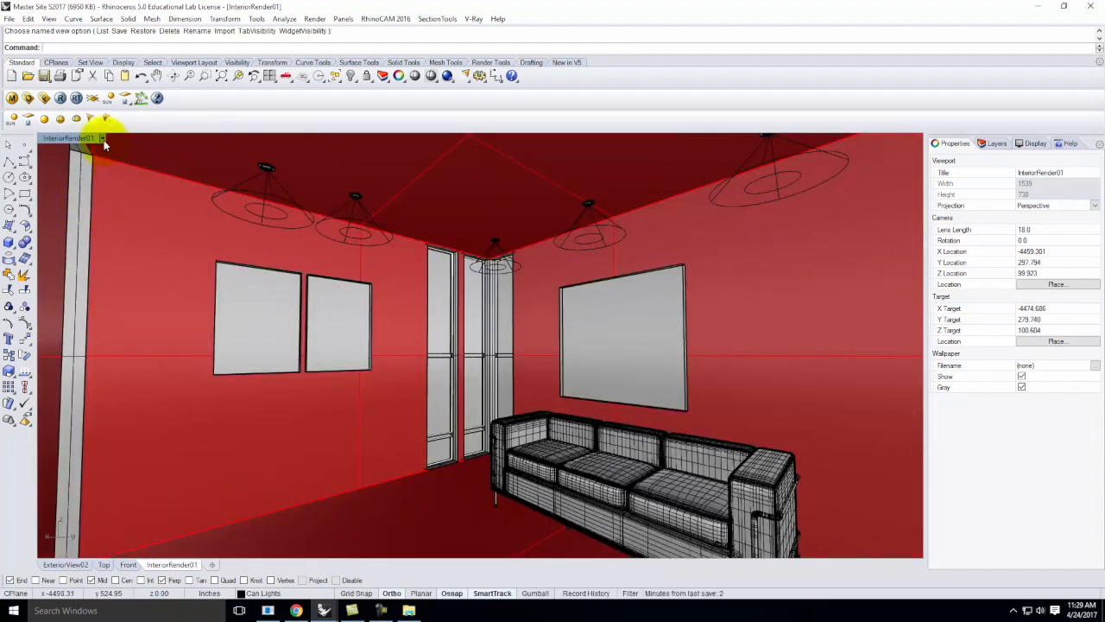
- Set the maximized viewport to the saved view InteriorRender02 and frame the lower stair treads
click(102, 139)
mouse_move(156, 331)
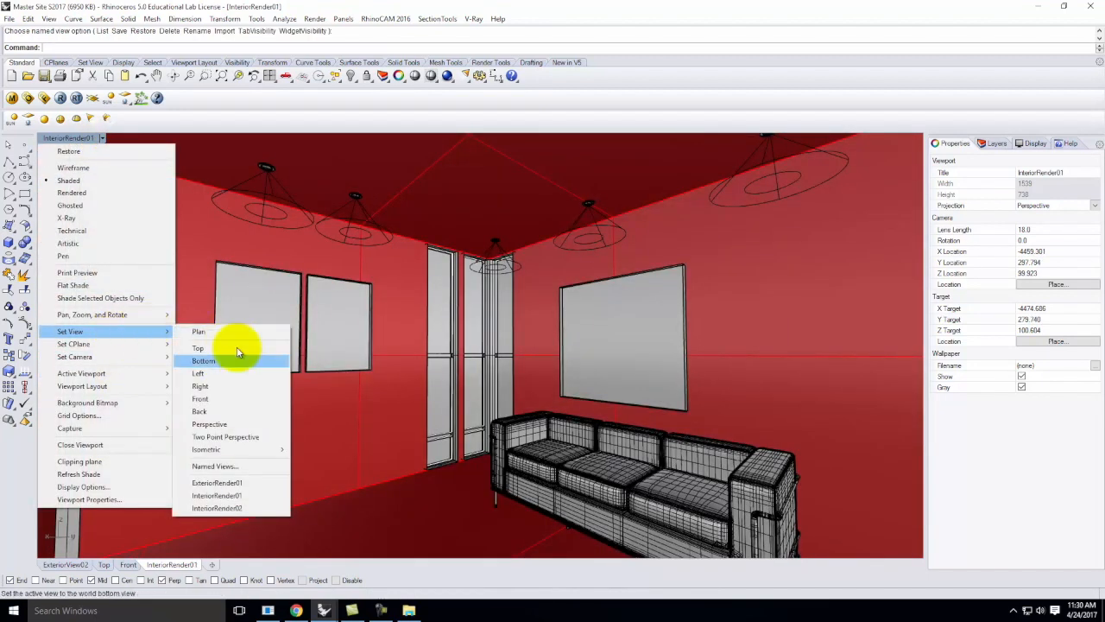
click(221, 508)
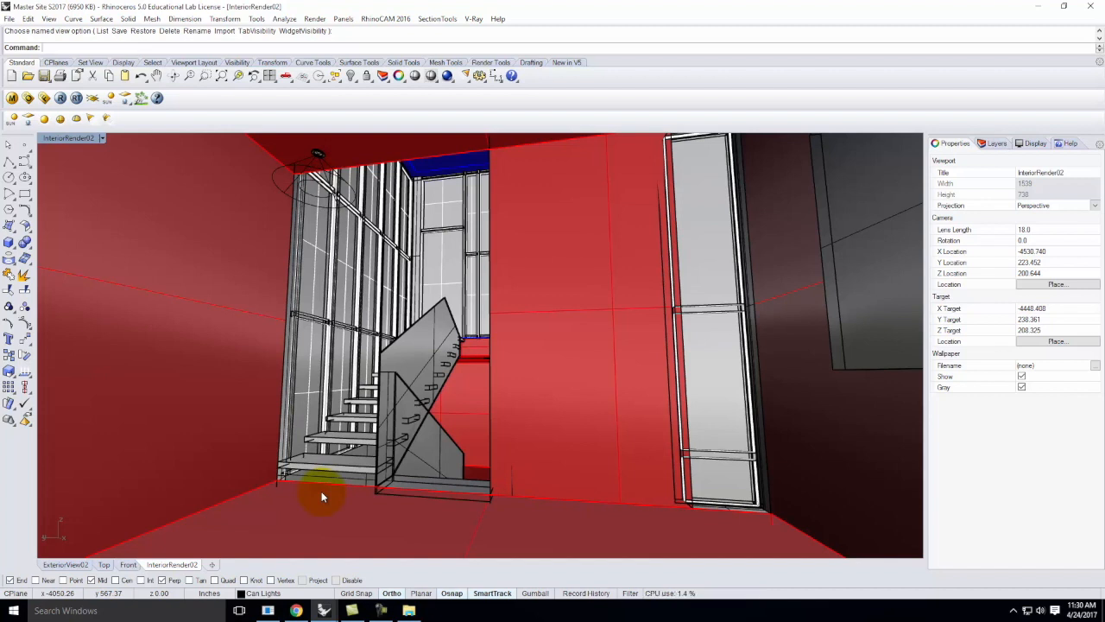
scroll(306, 480, up, 5)
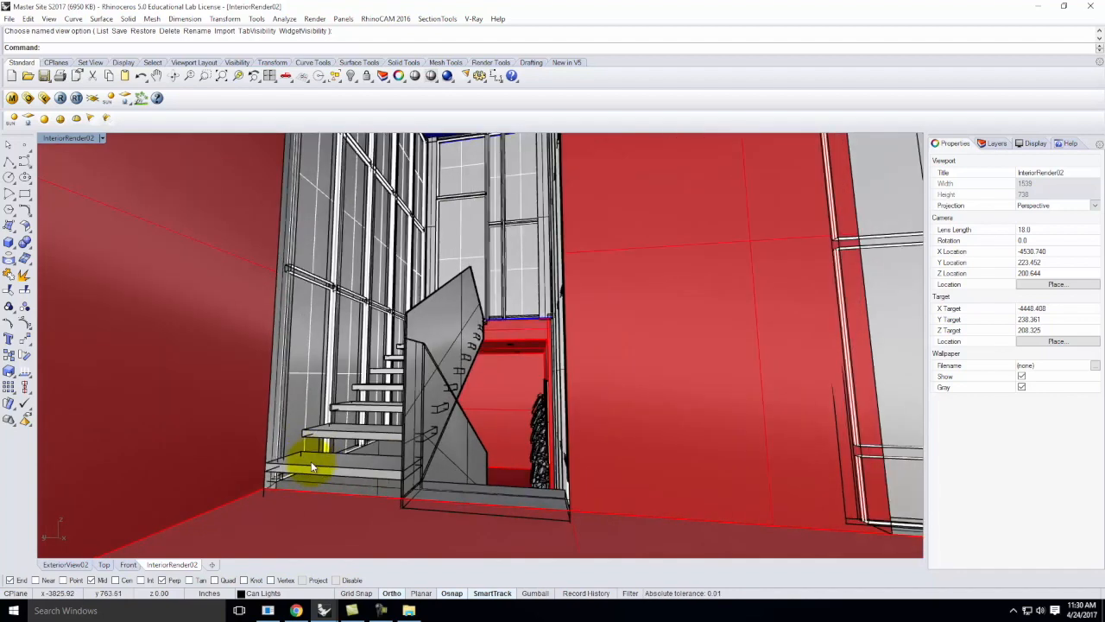
right_drag(313, 510, 320, 507)
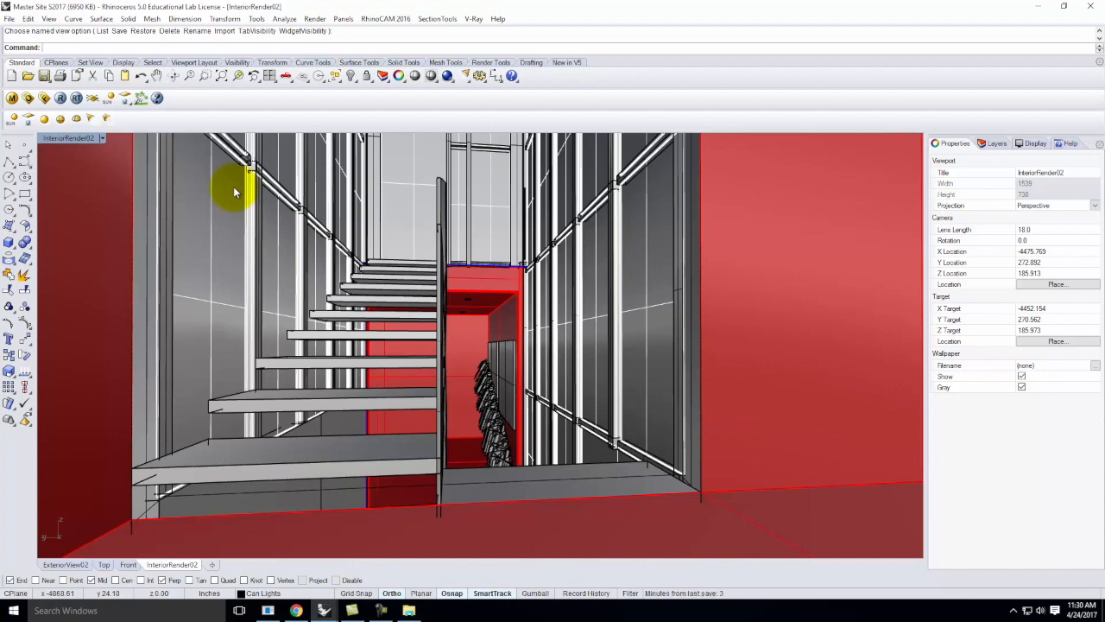
- Start a V-Ray rectangular light at the lowest stair tread's bottom corner, with its length along the tread's front edge
click(29, 122)
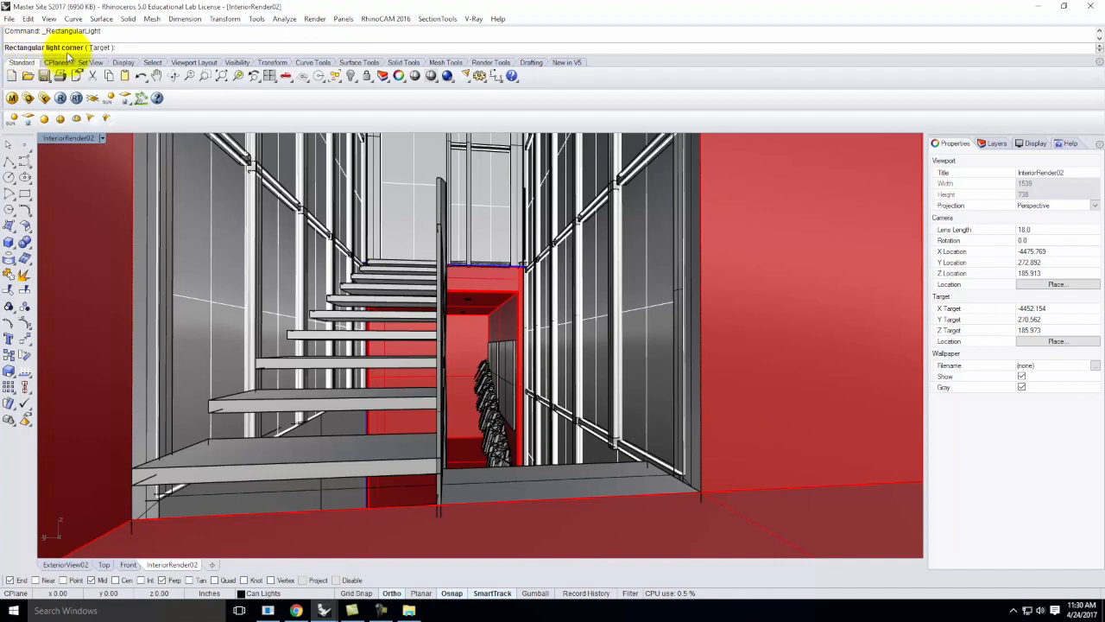
click(138, 490)
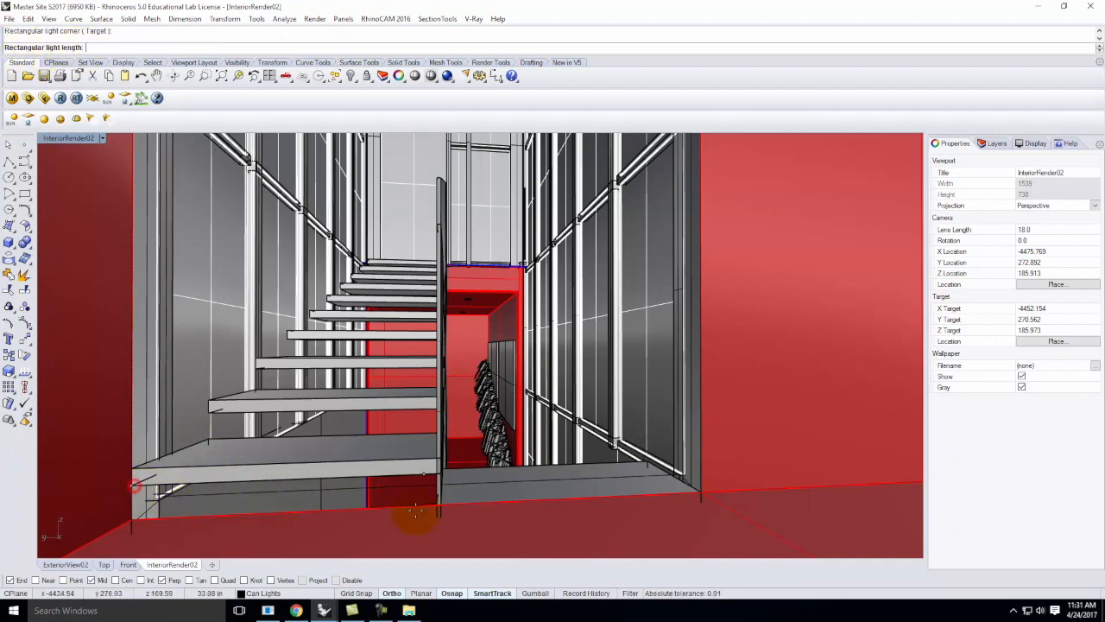
click(438, 474)
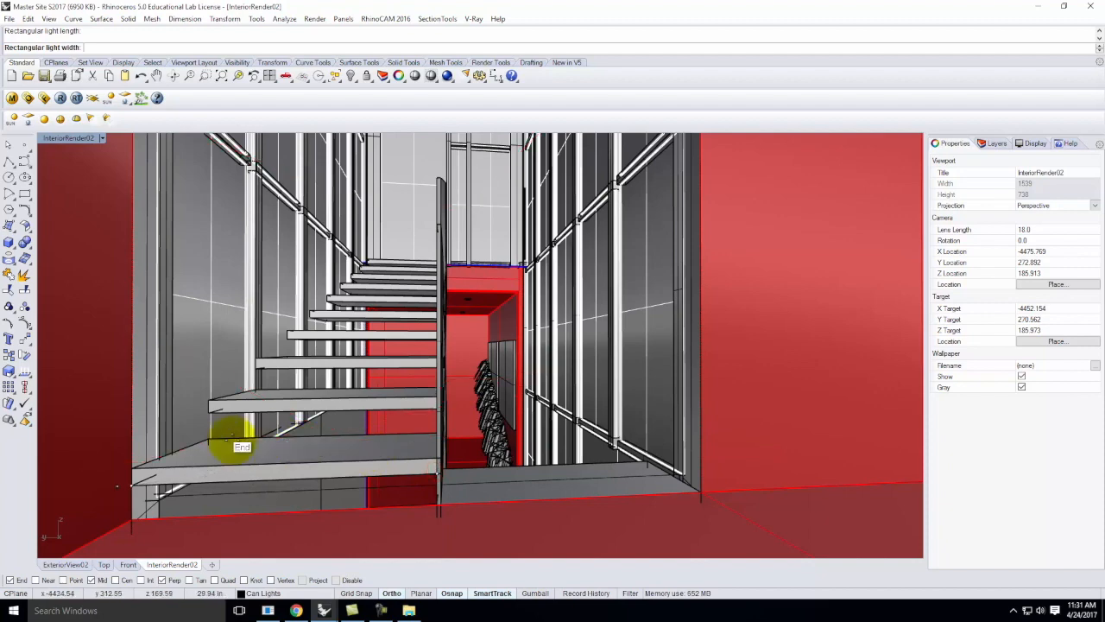
- Set the InteriorRender02 viewport to Ghosted display and finish the rectangular light's width at the lowest tread's rear bottom corner
scroll(166, 450, up, 3)
right_drag(219, 449, 261, 496)
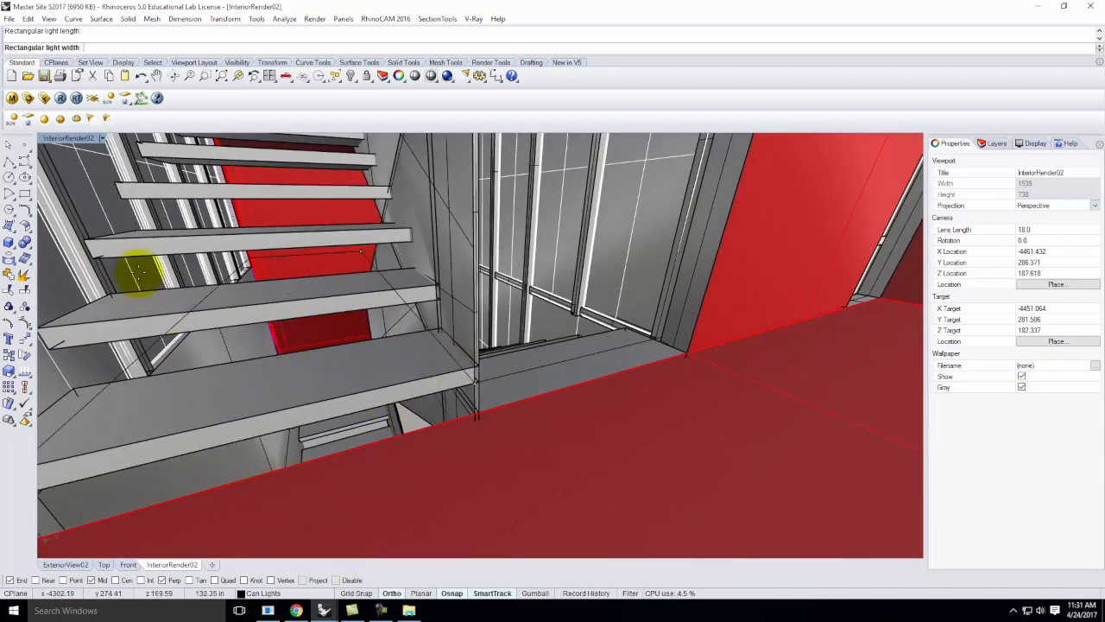
right_drag(469, 420, 469, 337)
key(ctrl+F2)
scroll(509, 454, down, 6)
right_drag(495, 463, 424, 513)
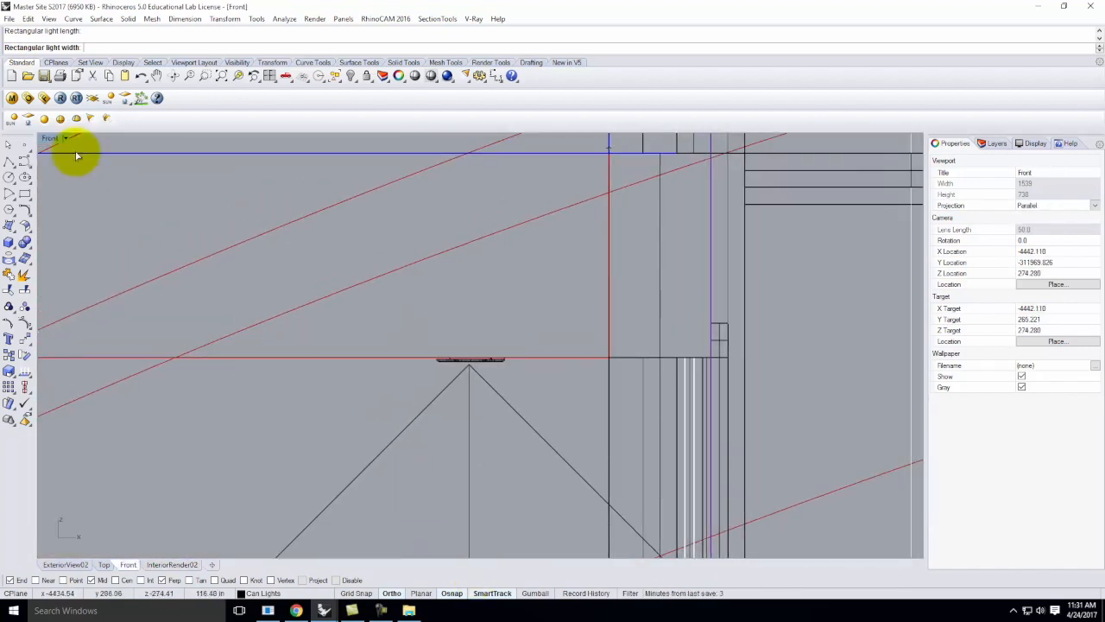
double_click(48, 140)
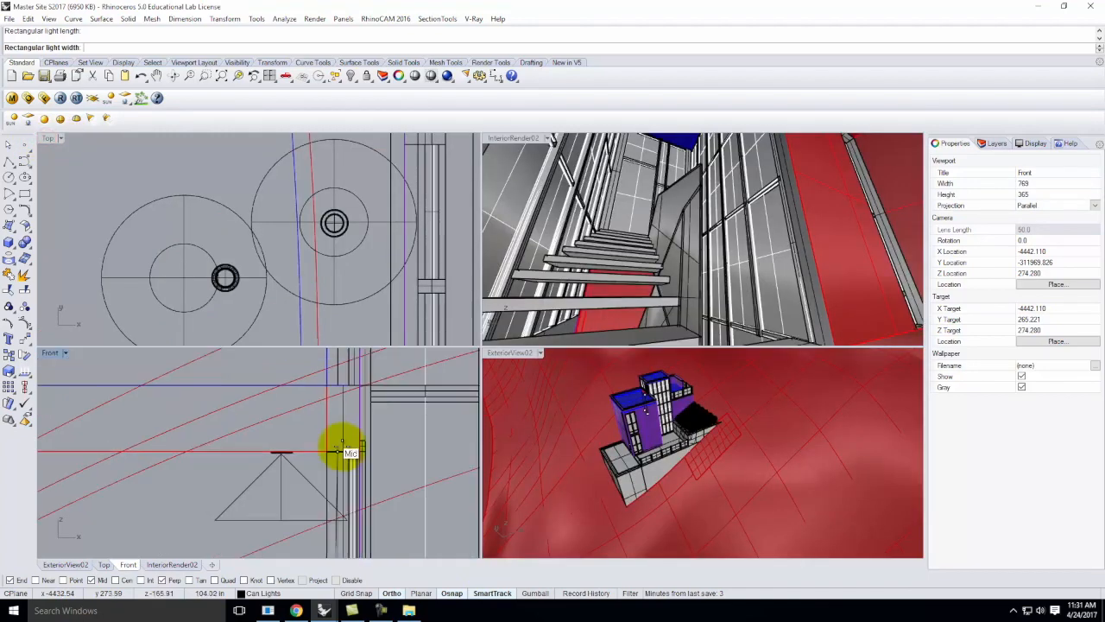
click(562, 313)
scroll(647, 304, down, 6)
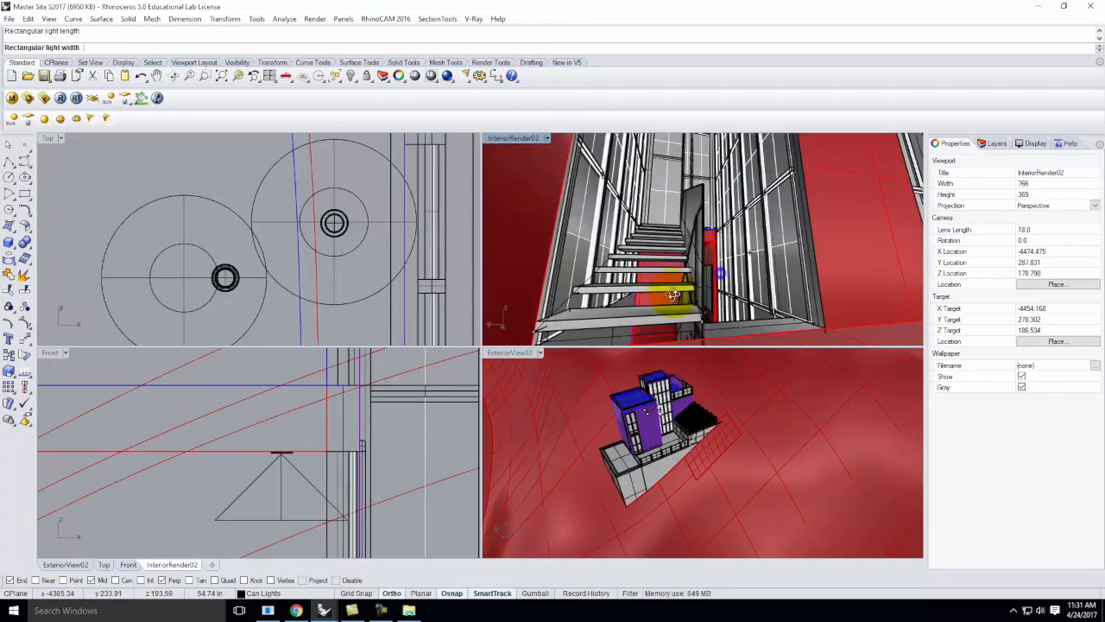
right_drag(671, 296, 610, 313)
right_drag(741, 268, 705, 271)
scroll(705, 270, up, 14)
scroll(665, 271, up, 2)
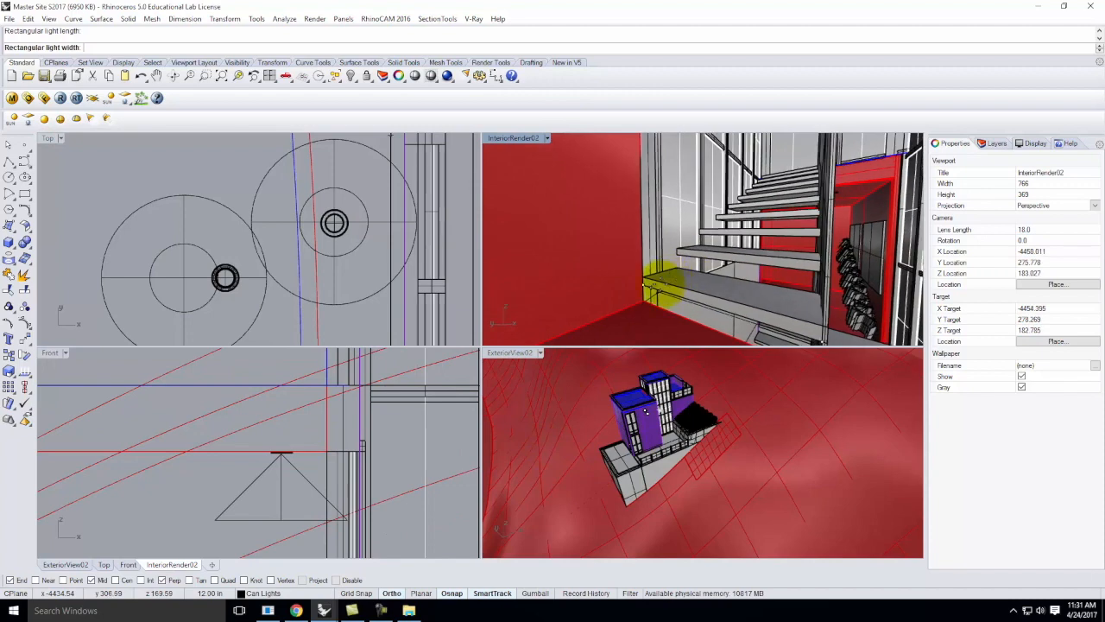
double_click(525, 138)
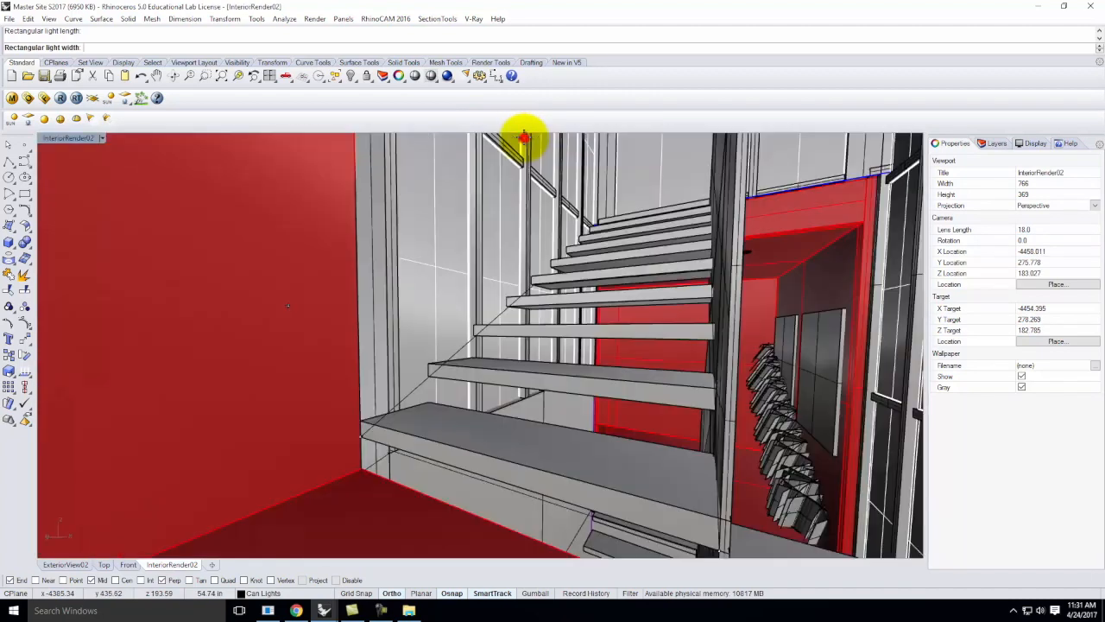
click(101, 138)
click(74, 205)
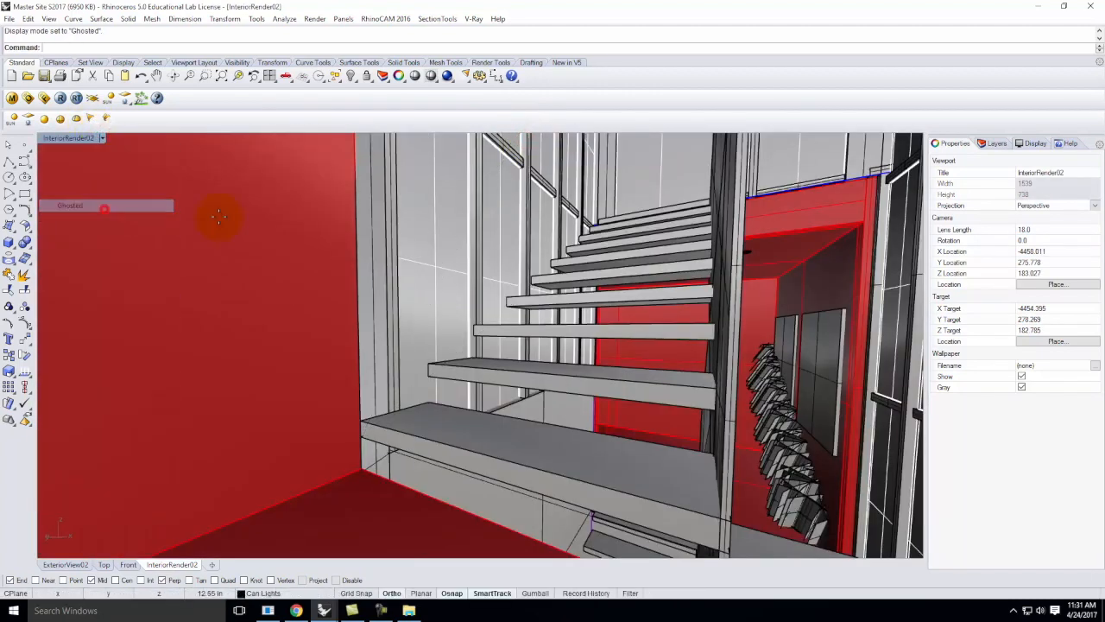
click(400, 427)
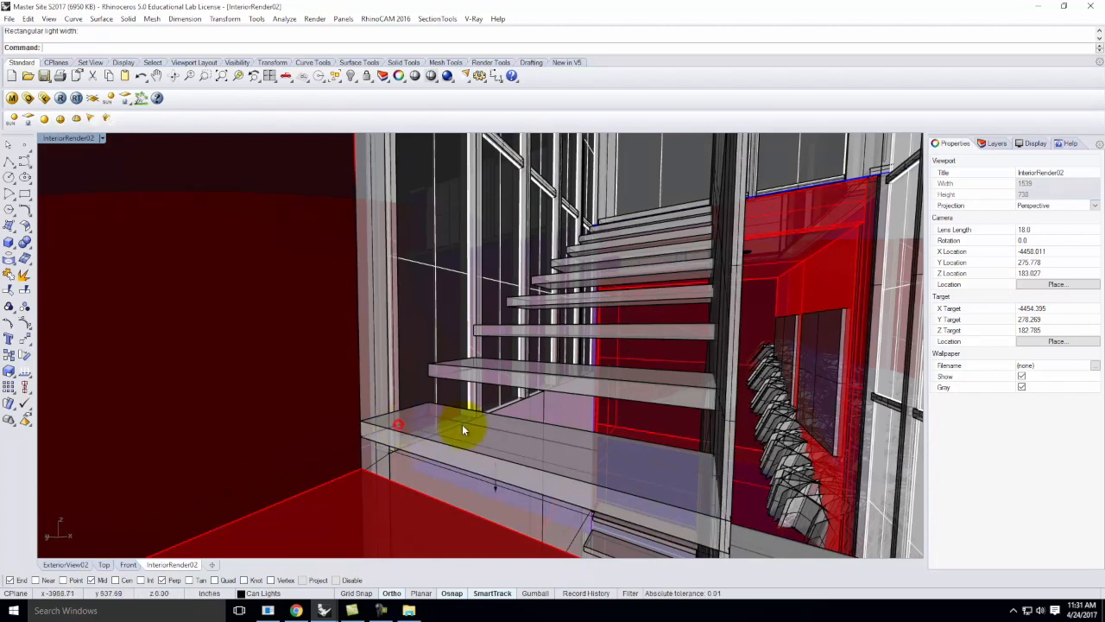
- Select the rectangular light under the lowest tread and move it vertically by 0.125 in
click(497, 491)
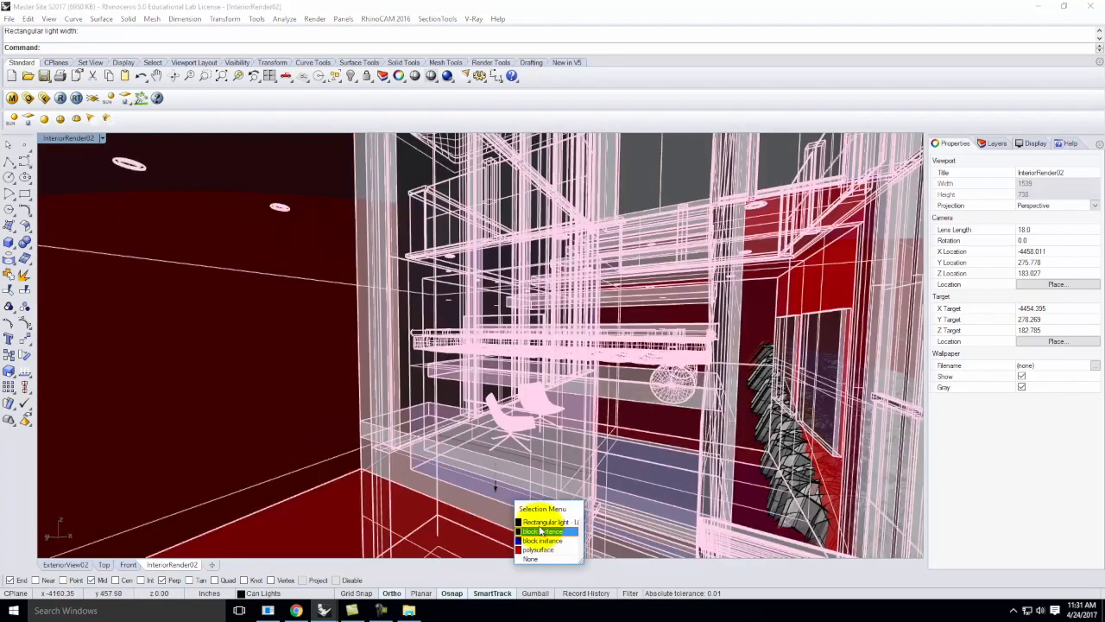
click(541, 524)
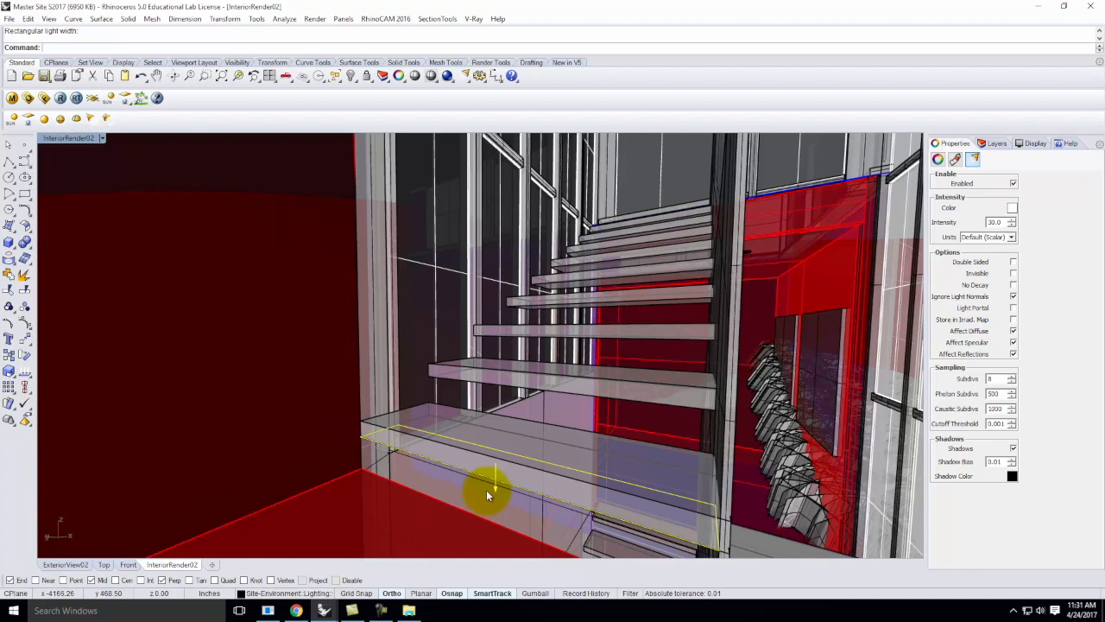
key(Return)
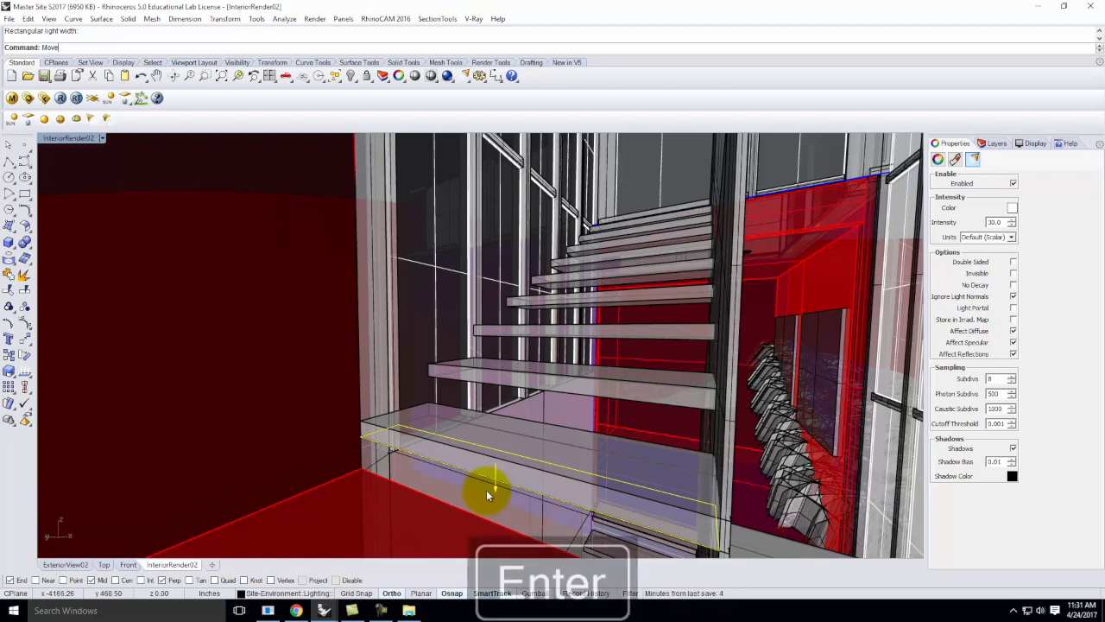
click(490, 487)
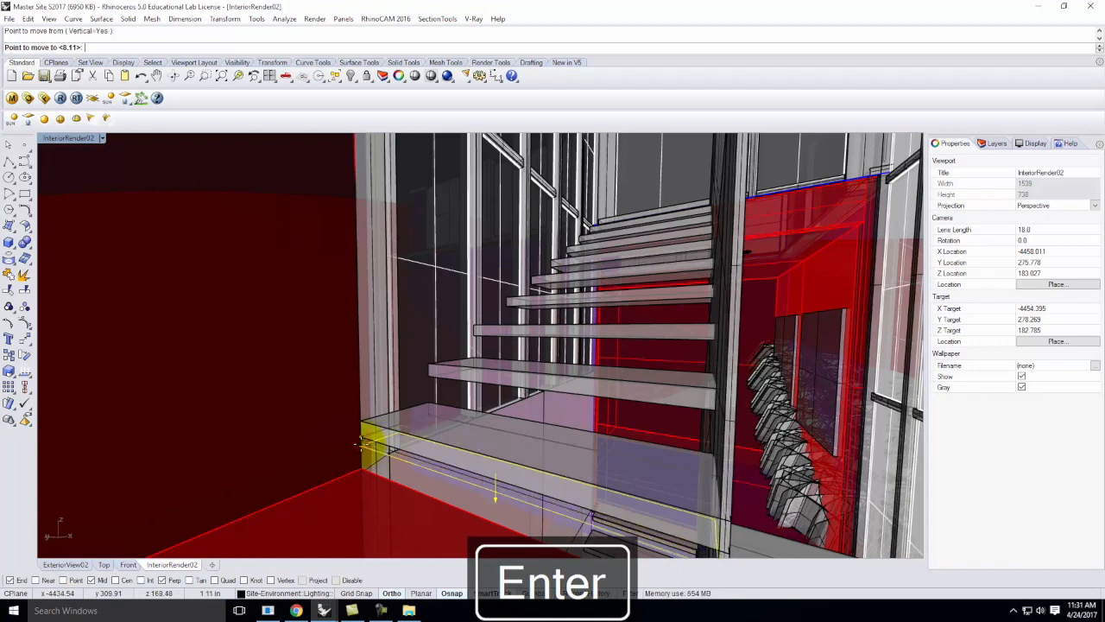
key(Delete)
text(125)
key(Return)
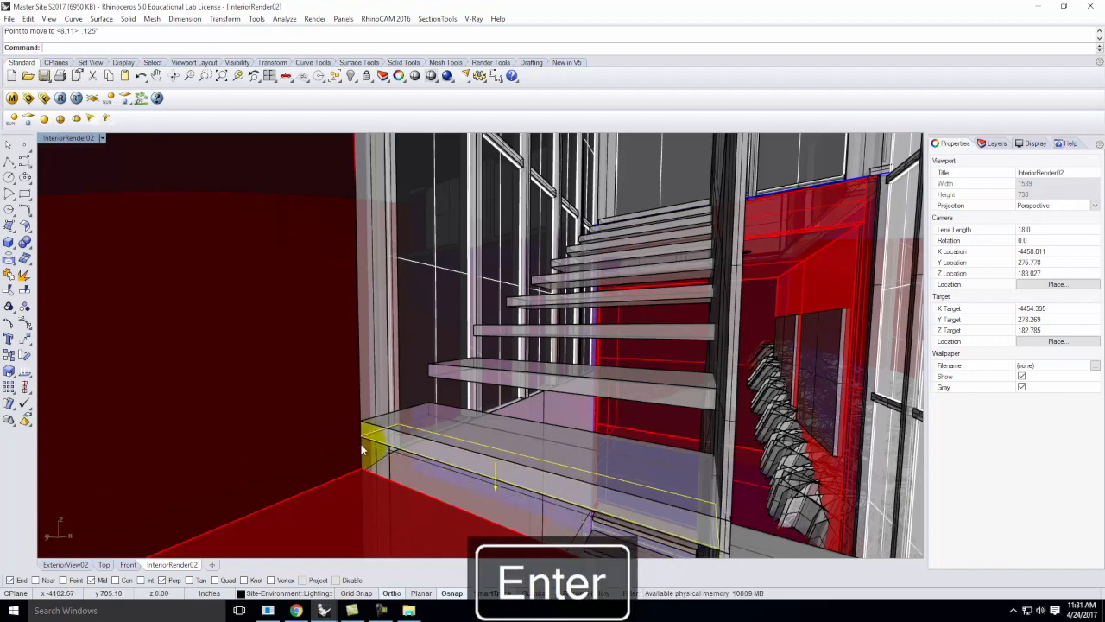
- Move the rectangular light down 0.25 in in the Front view so it sits just below the tread's underside
scroll(404, 447, up, 2)
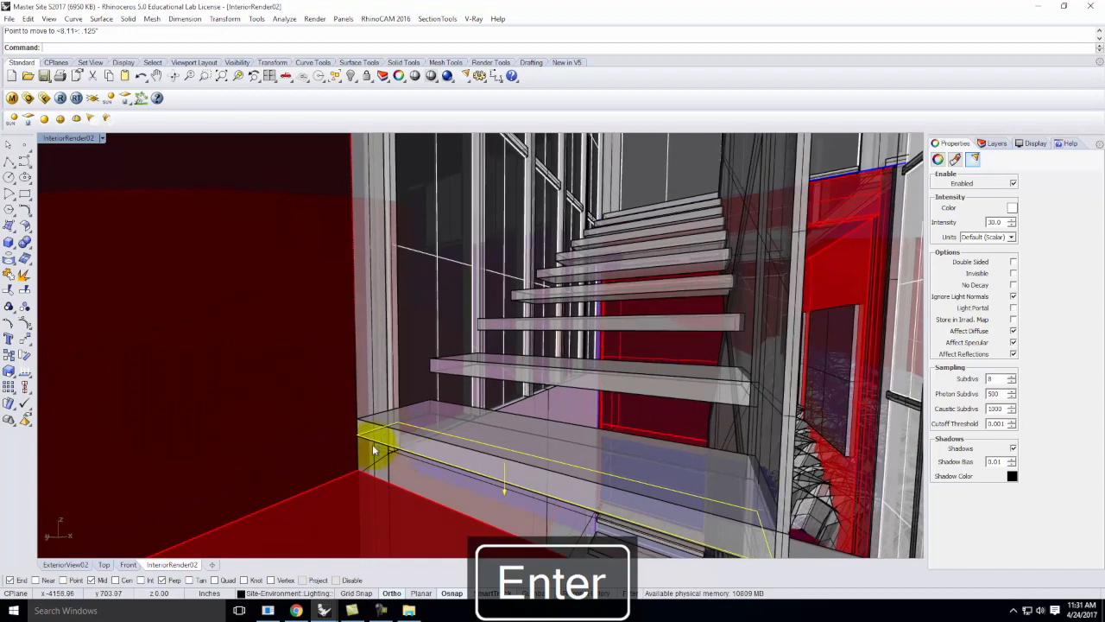
click(76, 134)
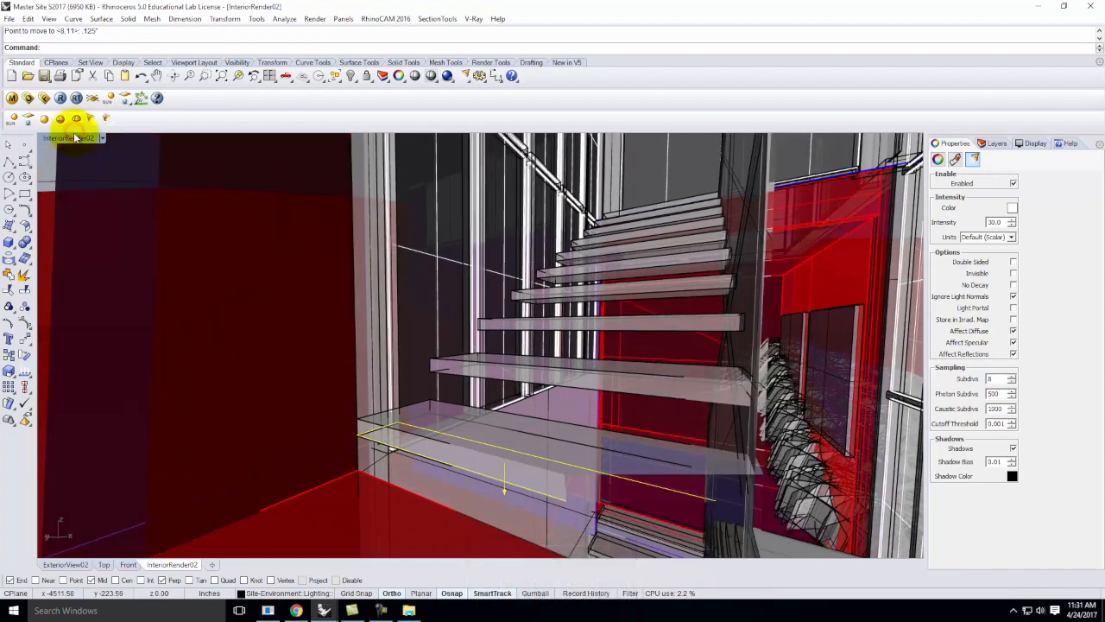
double_click(75, 137)
scroll(354, 469, up, 4)
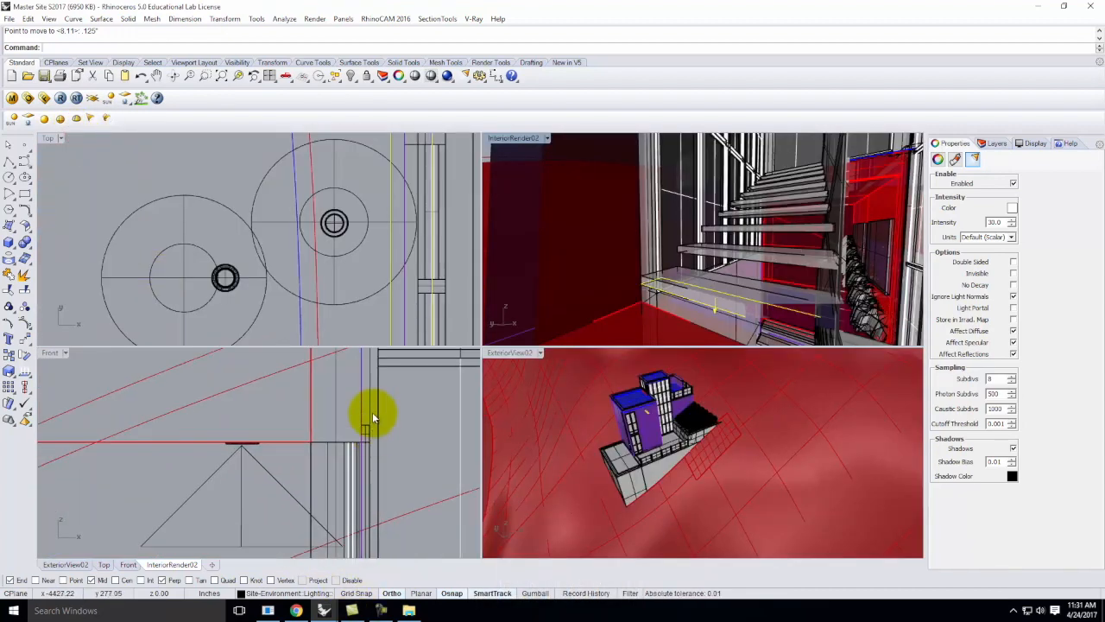
scroll(292, 385, down, 2)
scroll(292, 385, down, 4)
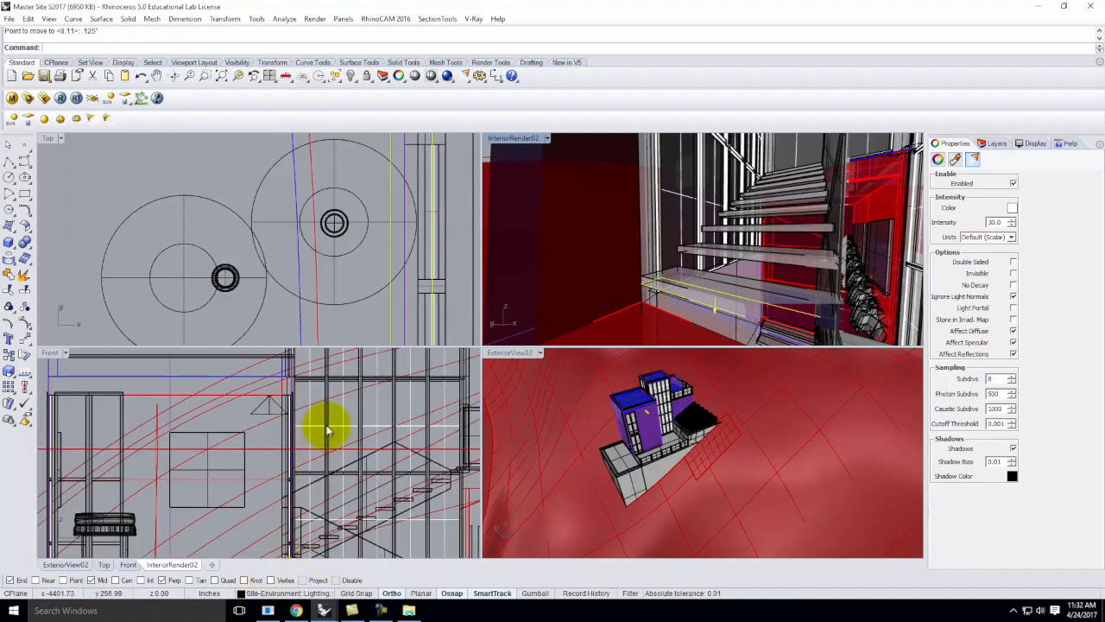
scroll(303, 512, up, 2)
scroll(303, 512, up, 6)
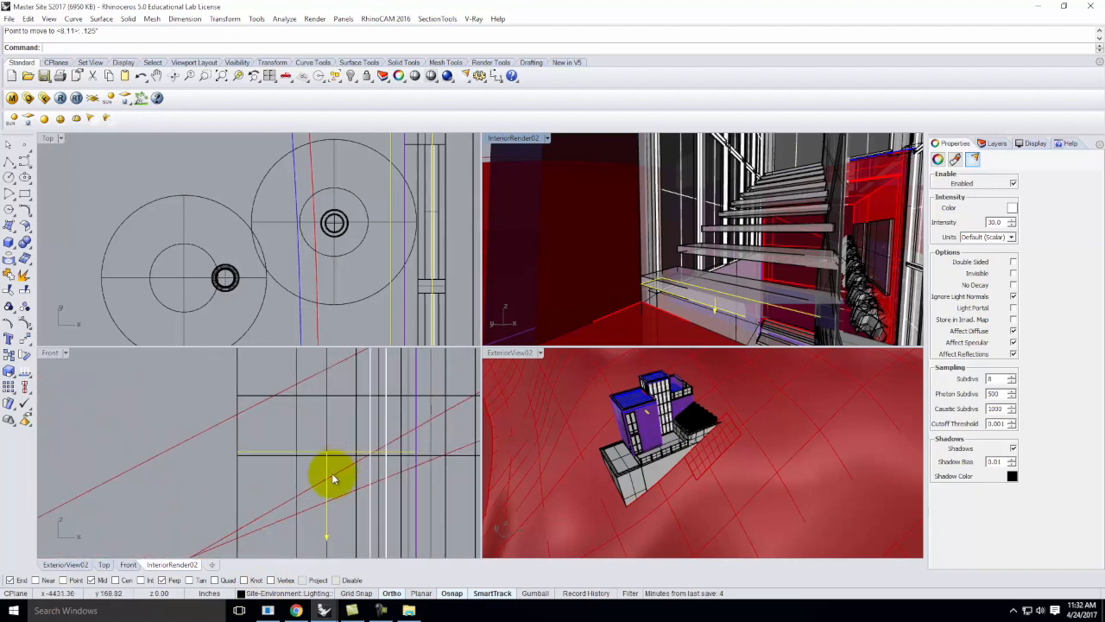
text(Mov)
key(Return)
click(129, 458)
text(.25)
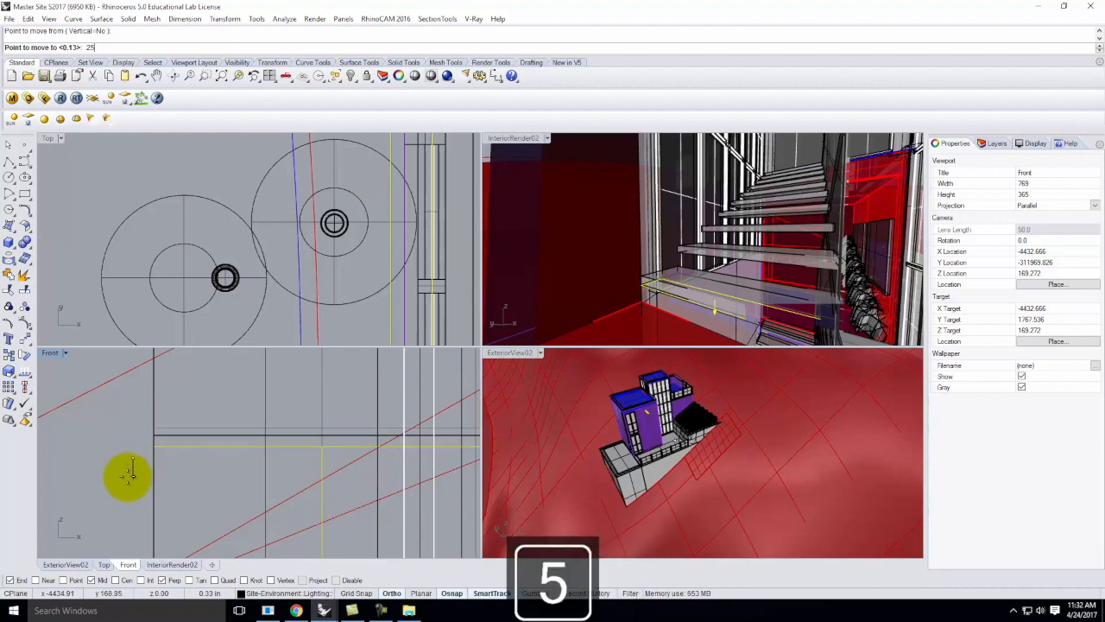
key(Return)
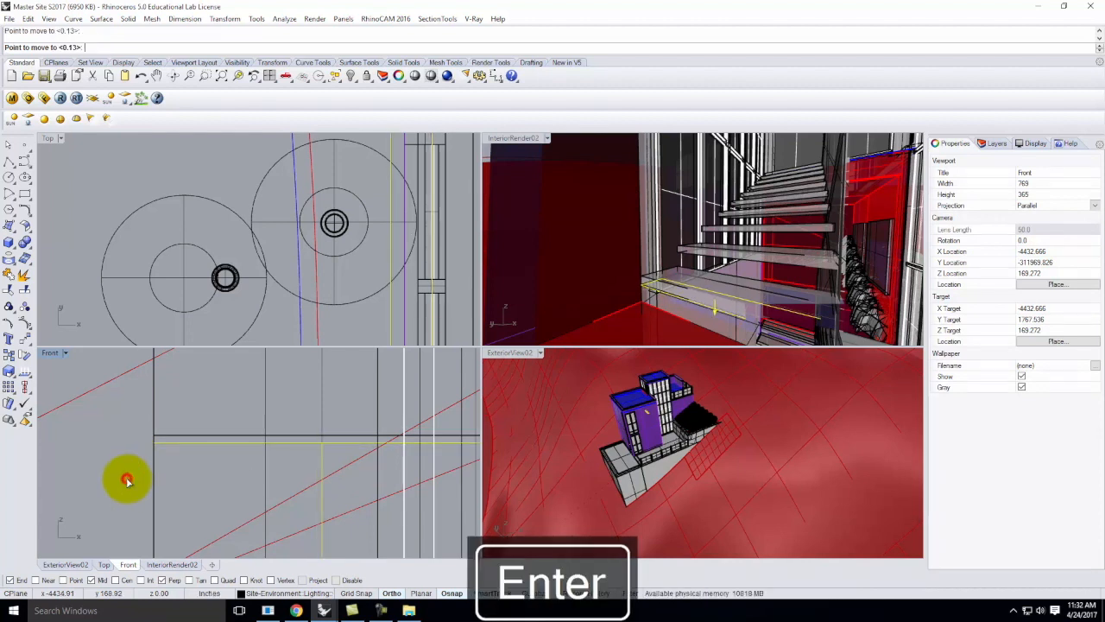
click(145, 460)
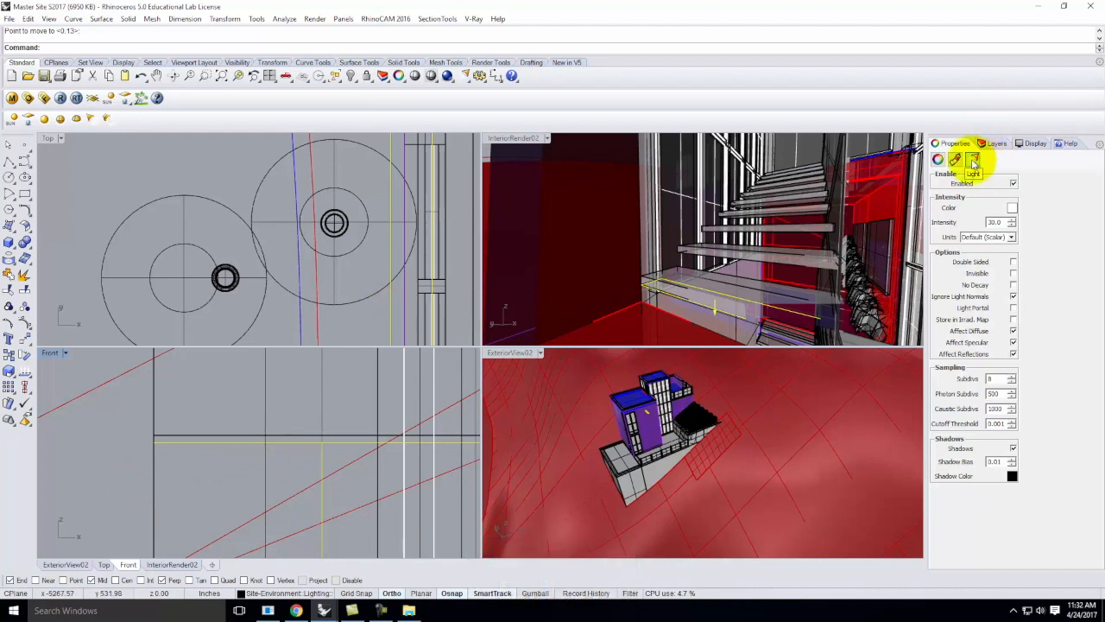
- Set the rectangular light's color to a warm tone with RGB 255, 214, 170
click(1012, 208)
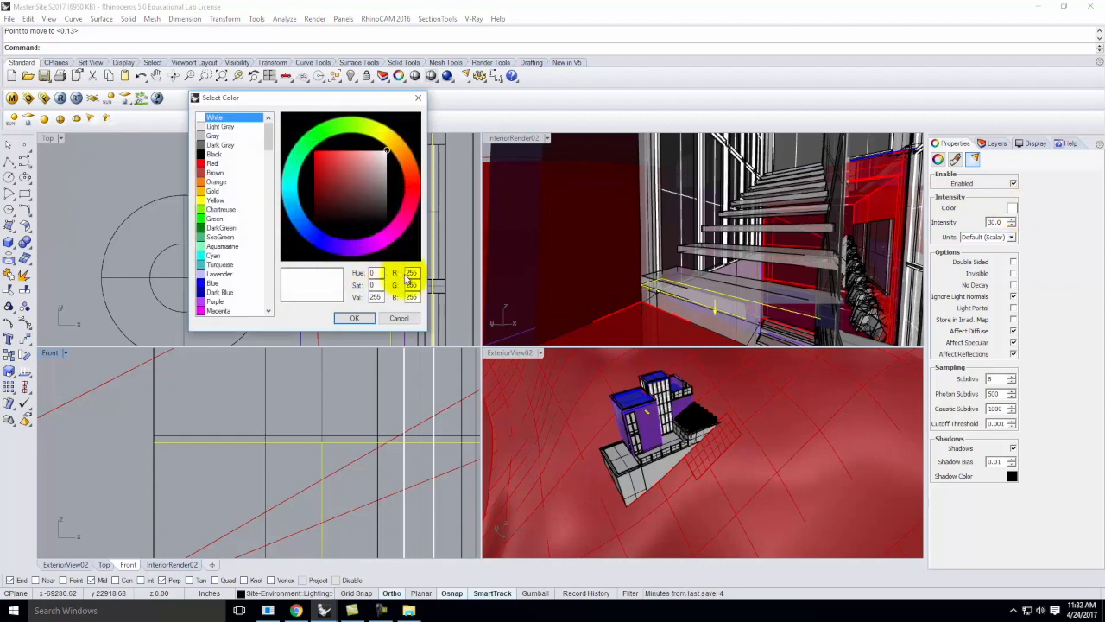
drag(417, 285, 386, 284)
text(214)
key(Tab)
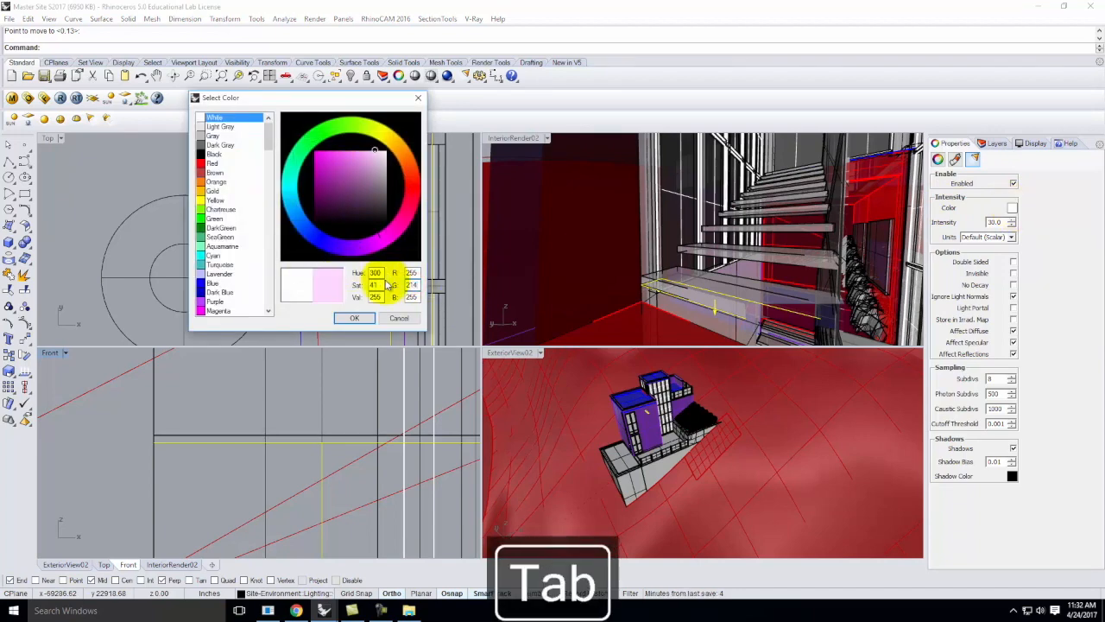
text(170)
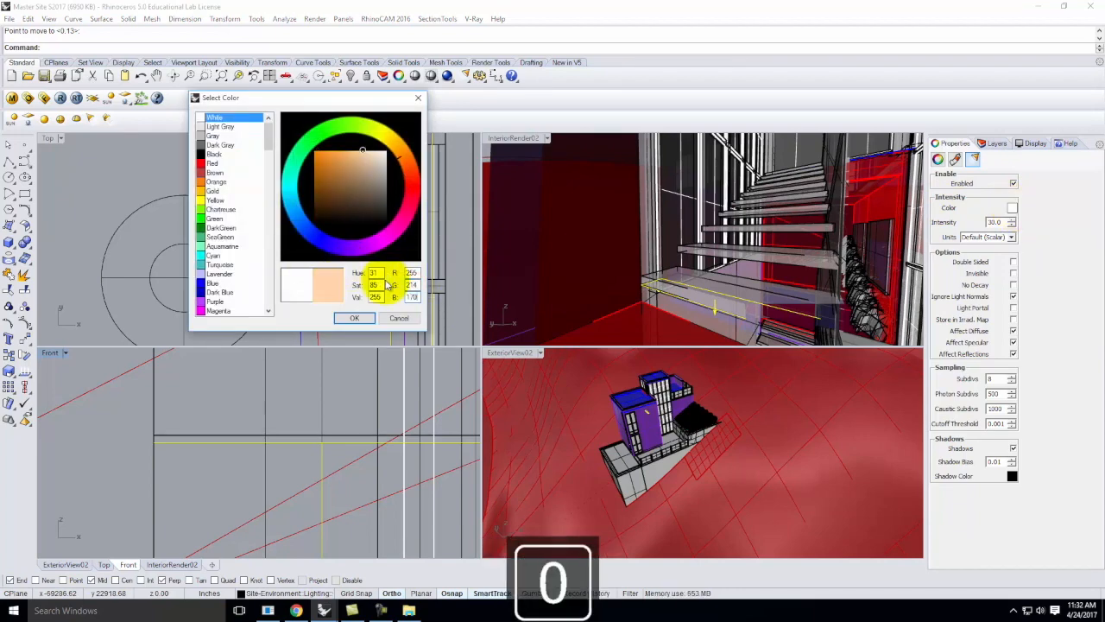
click(352, 317)
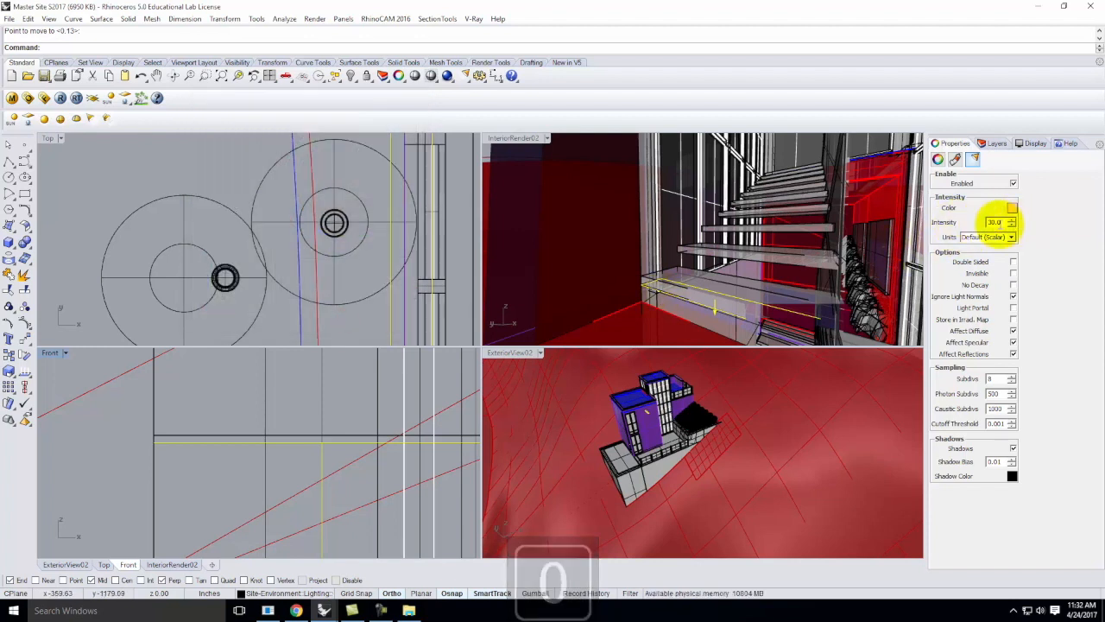
- Set the rectangular light's intensity units to Radiant power (W) and make the light invisible
click(1012, 237)
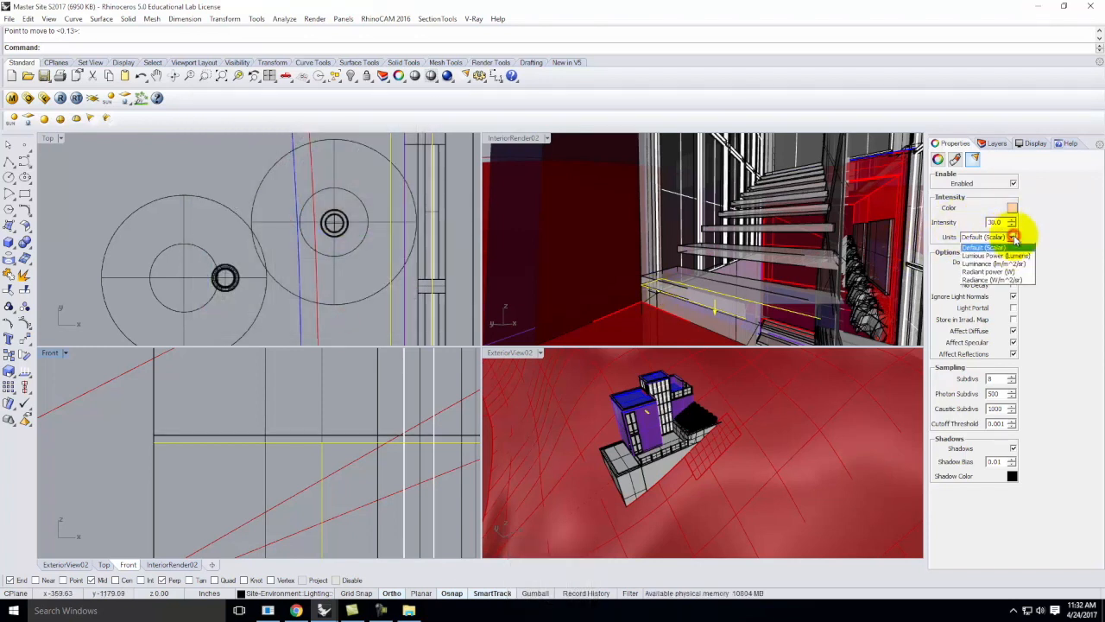
click(991, 274)
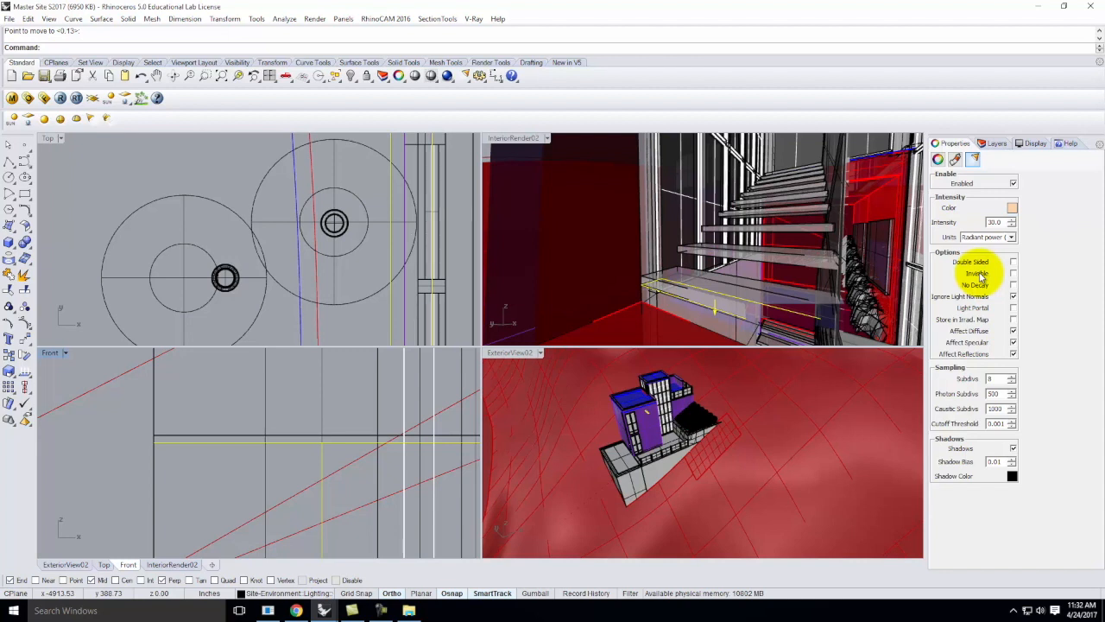
click(1013, 275)
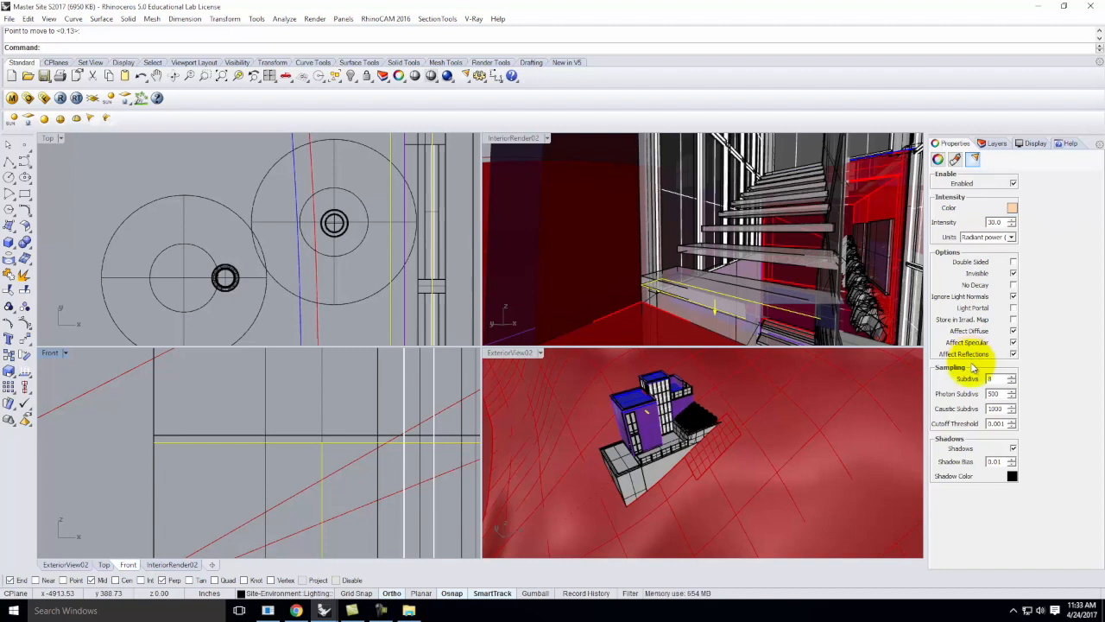
- Maximize the InteriorRender02 view and set the V-Ray output height to 100, keeping the image aspect ratio locked
double_click(526, 140)
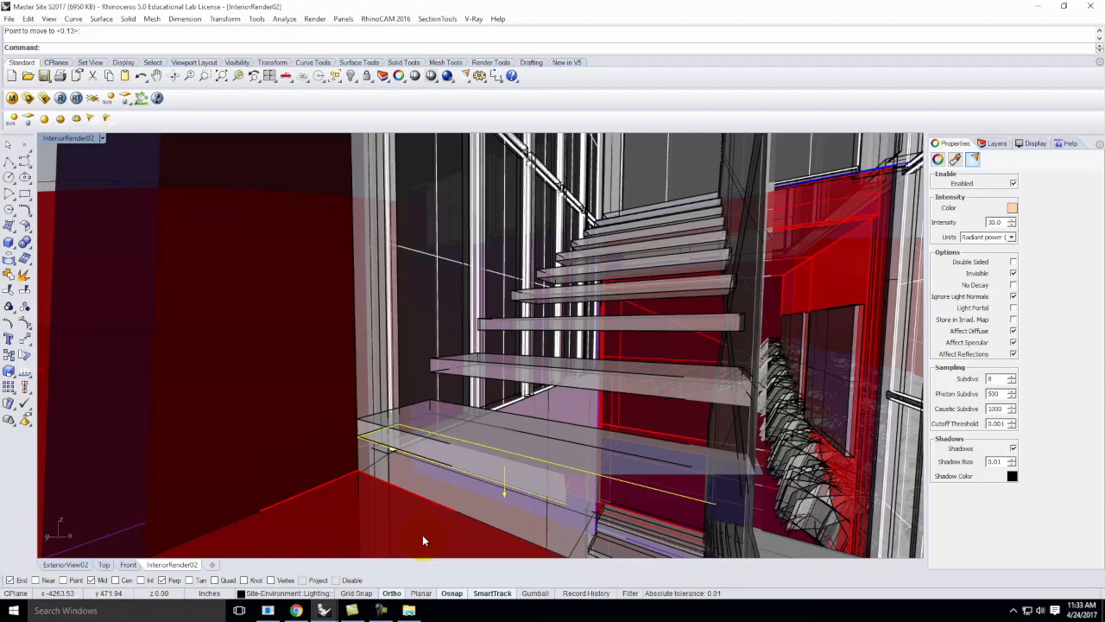
click(27, 98)
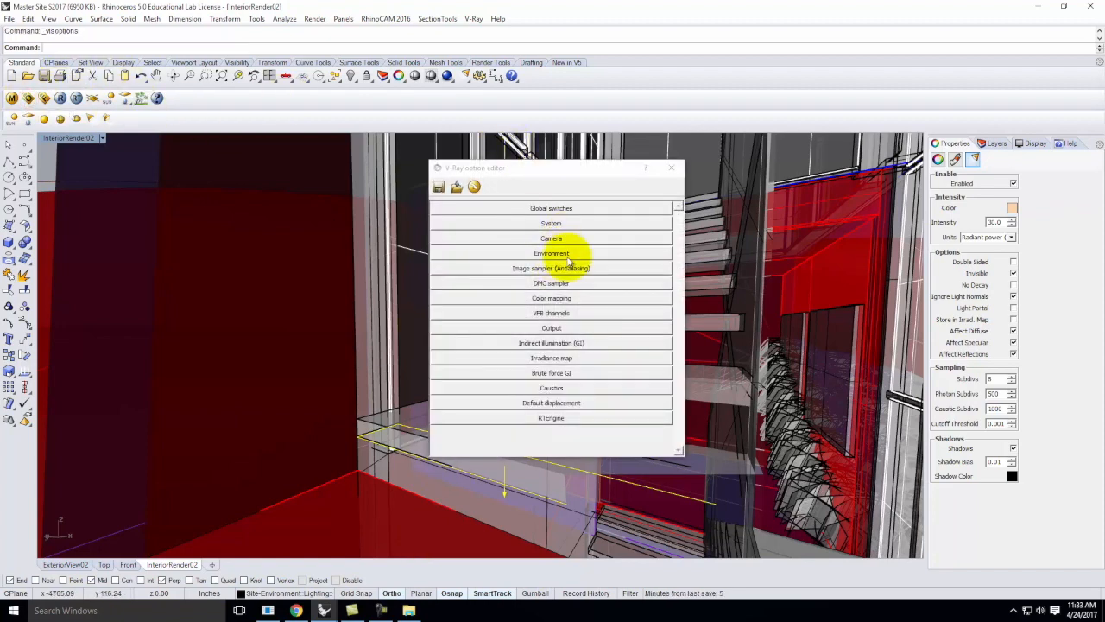
click(563, 326)
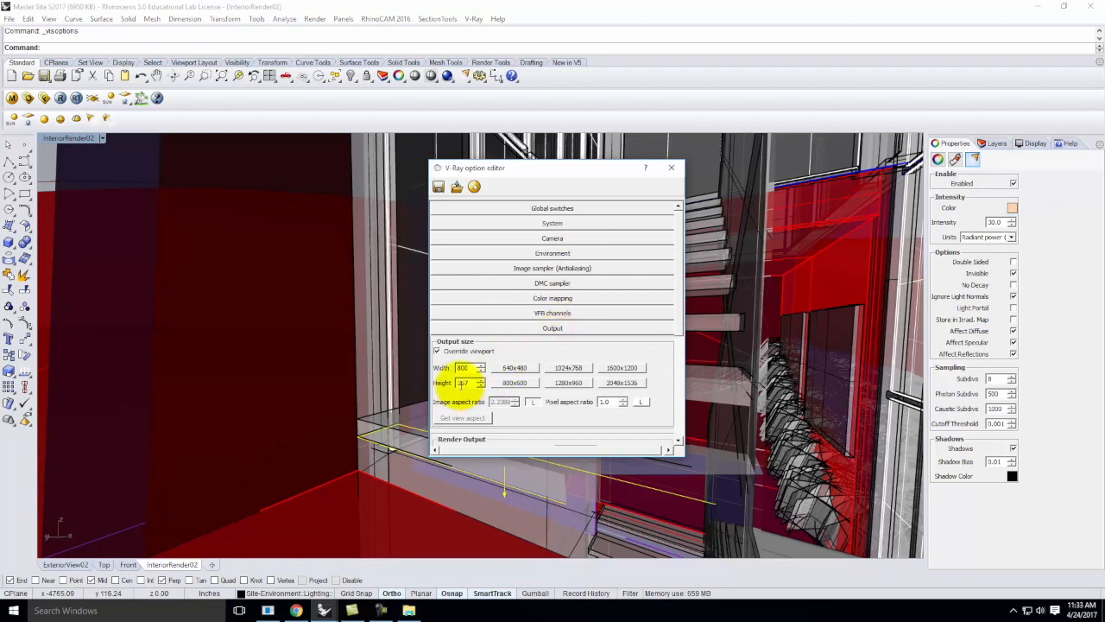
double_click(471, 385)
text(100)
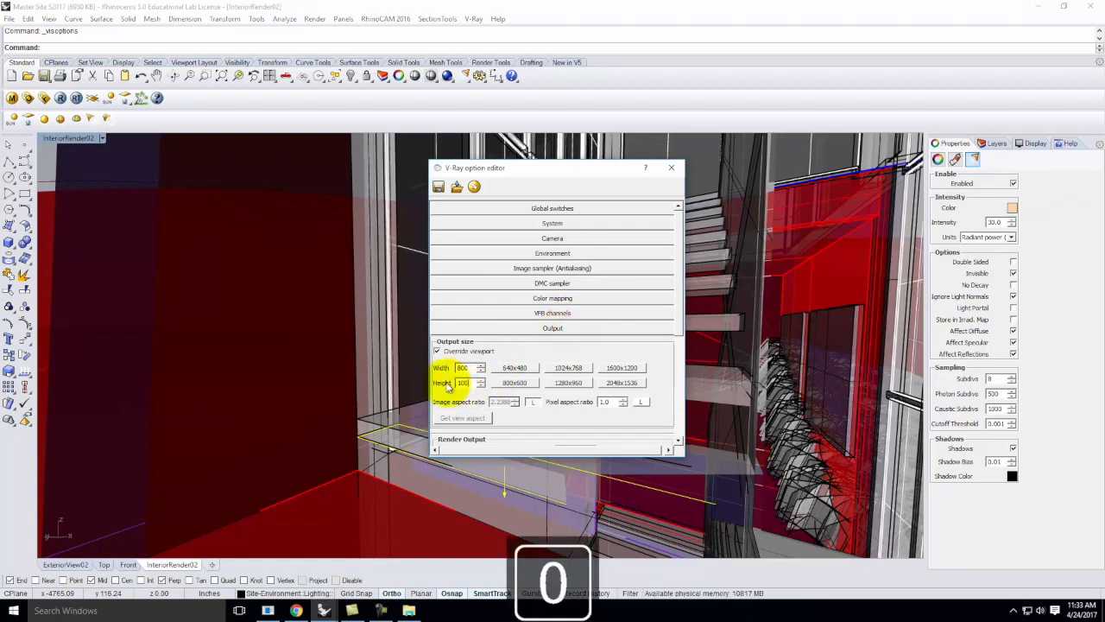
key(Tab)
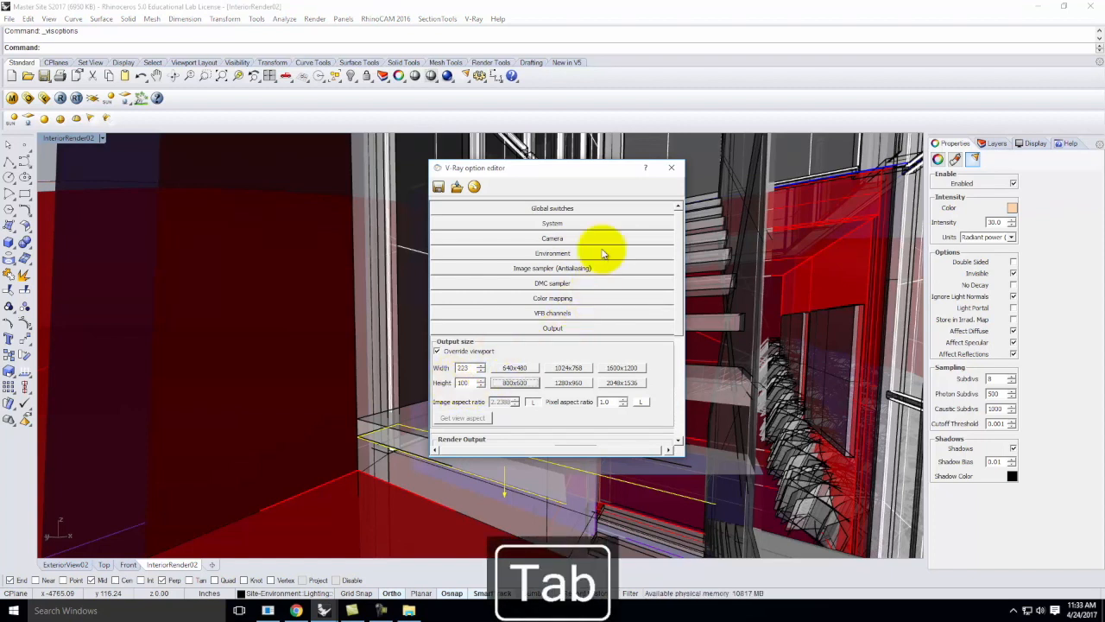
click(570, 222)
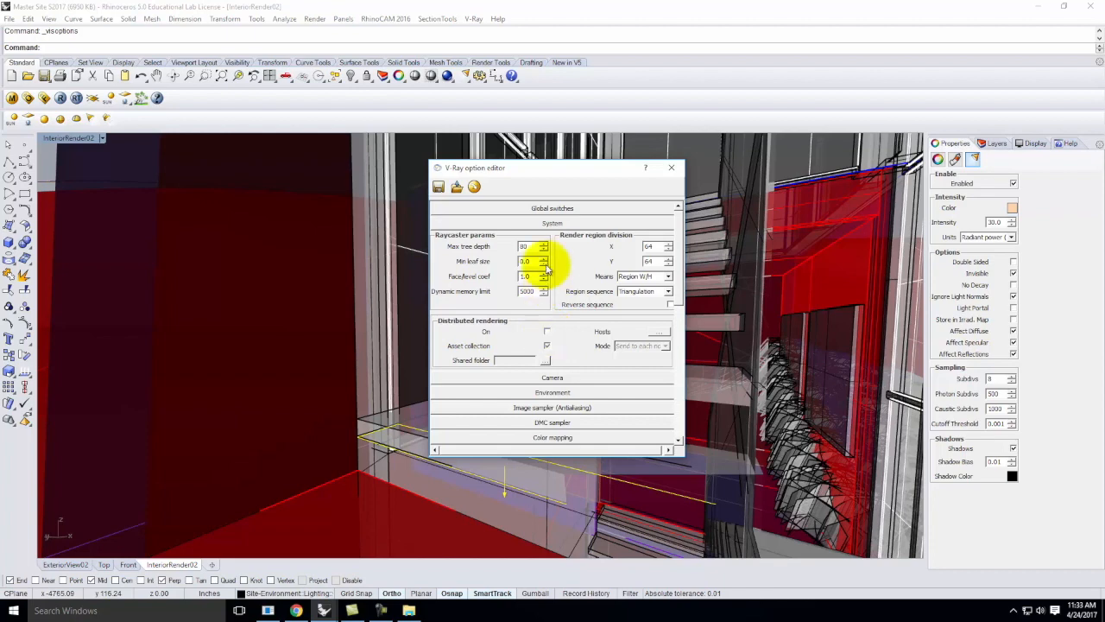
click(549, 221)
click(585, 328)
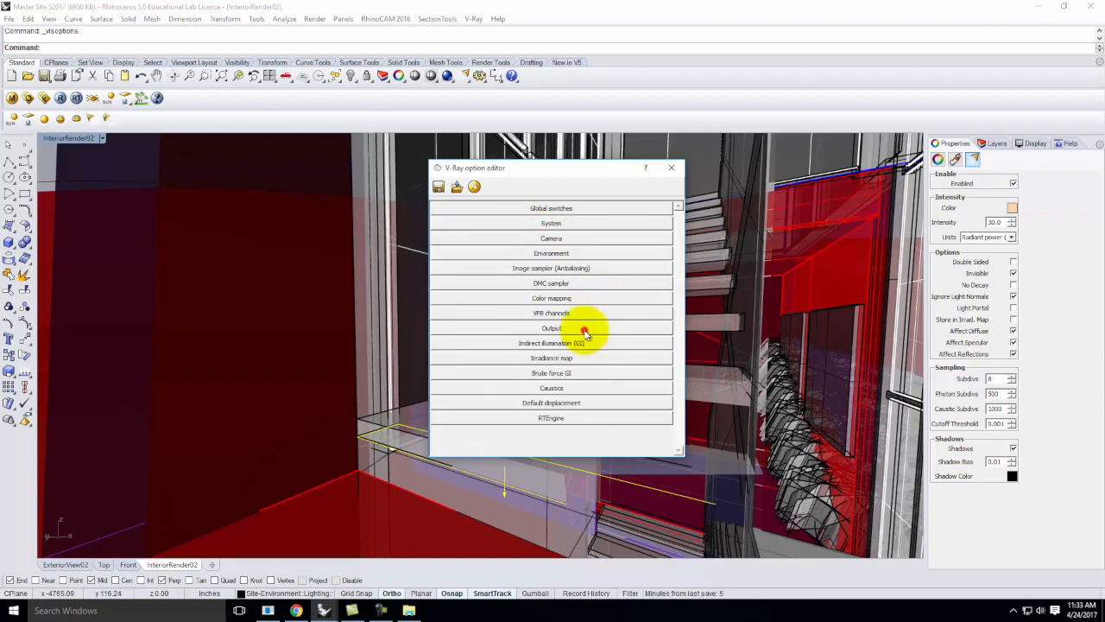
click(671, 168)
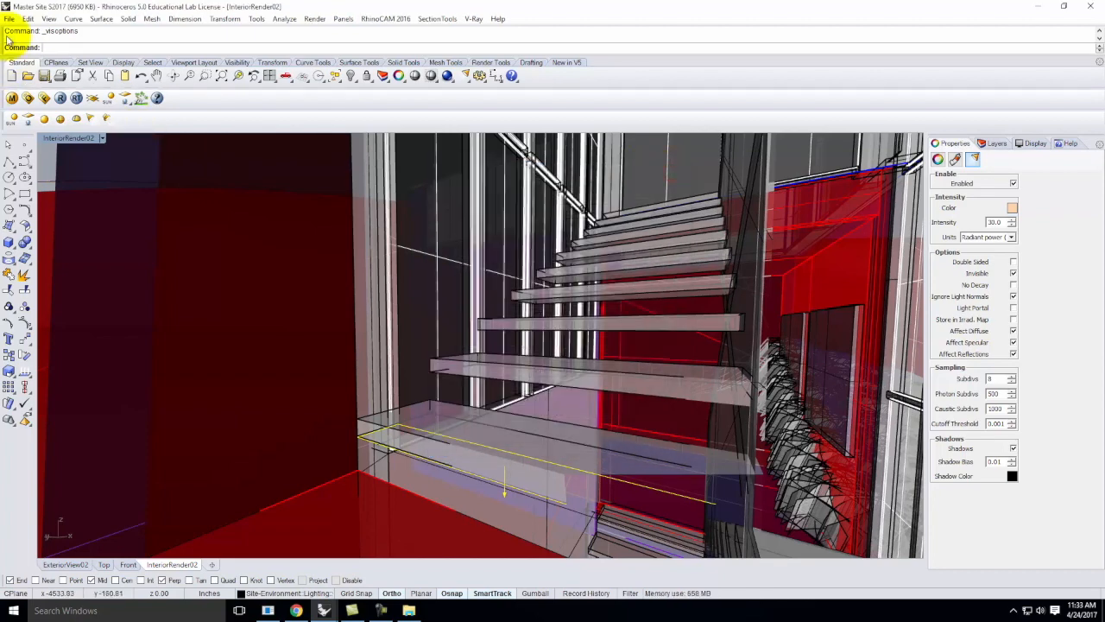
- Save the model and test-render the InteriorRender02 view, enlarging the frame buffer image to check the stair tread light
click(9, 19)
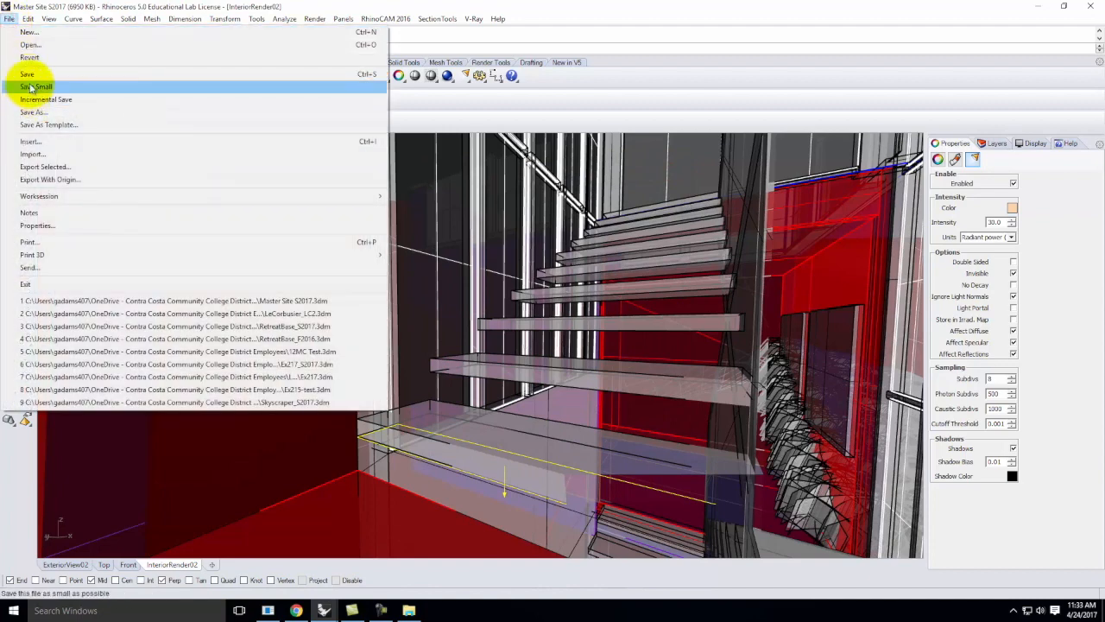
click(28, 76)
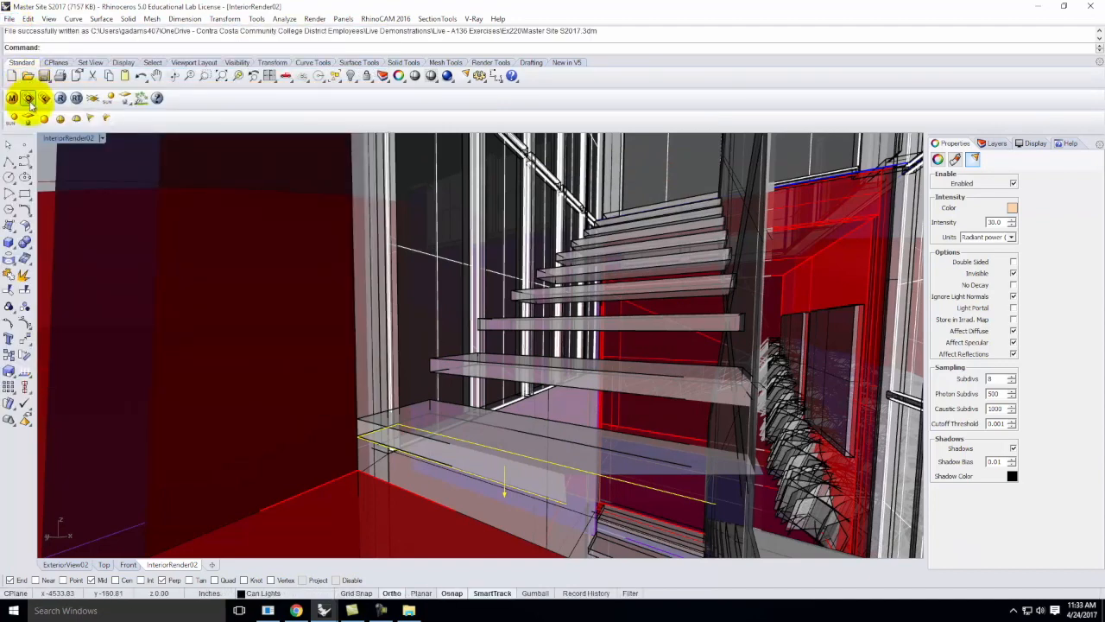
click(60, 98)
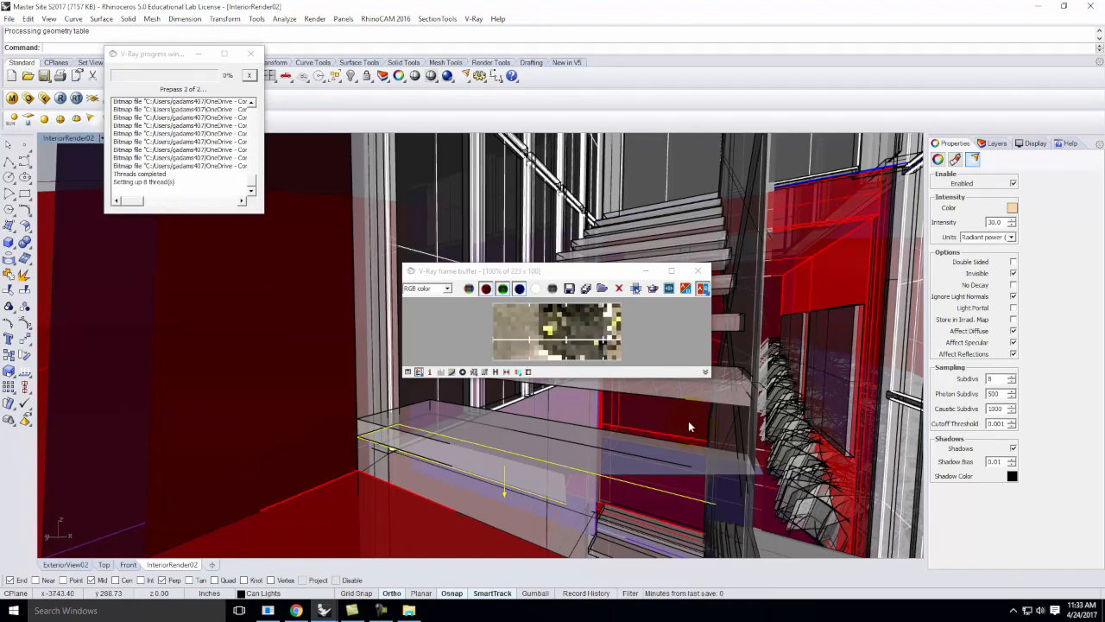
drag(540, 271, 465, 156)
drag(630, 257, 916, 469)
scroll(624, 338, up, 2)
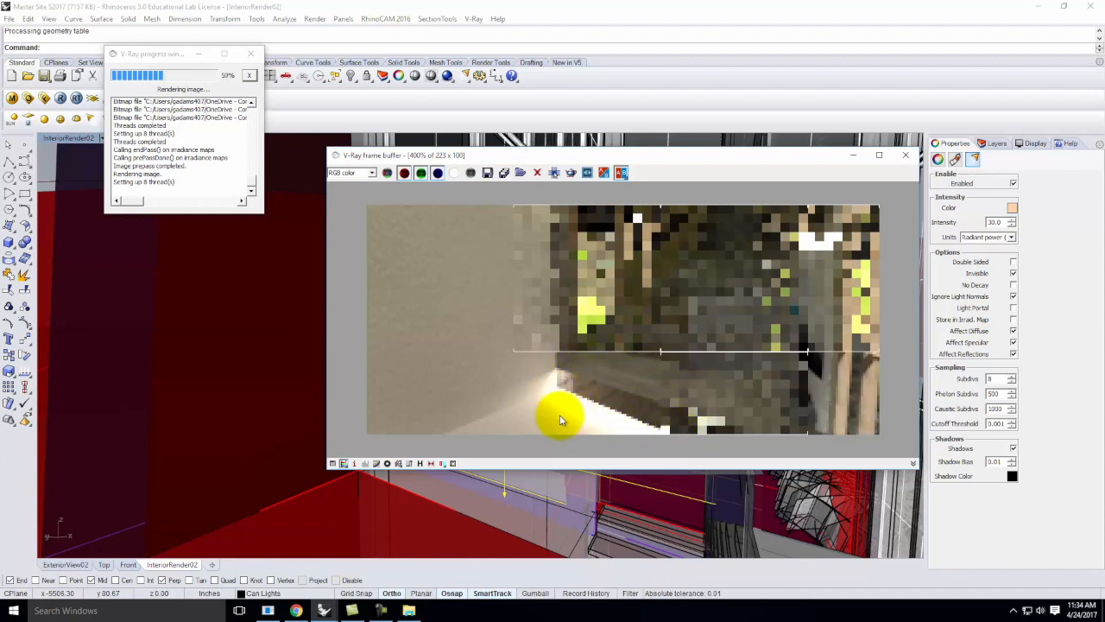
click(906, 155)
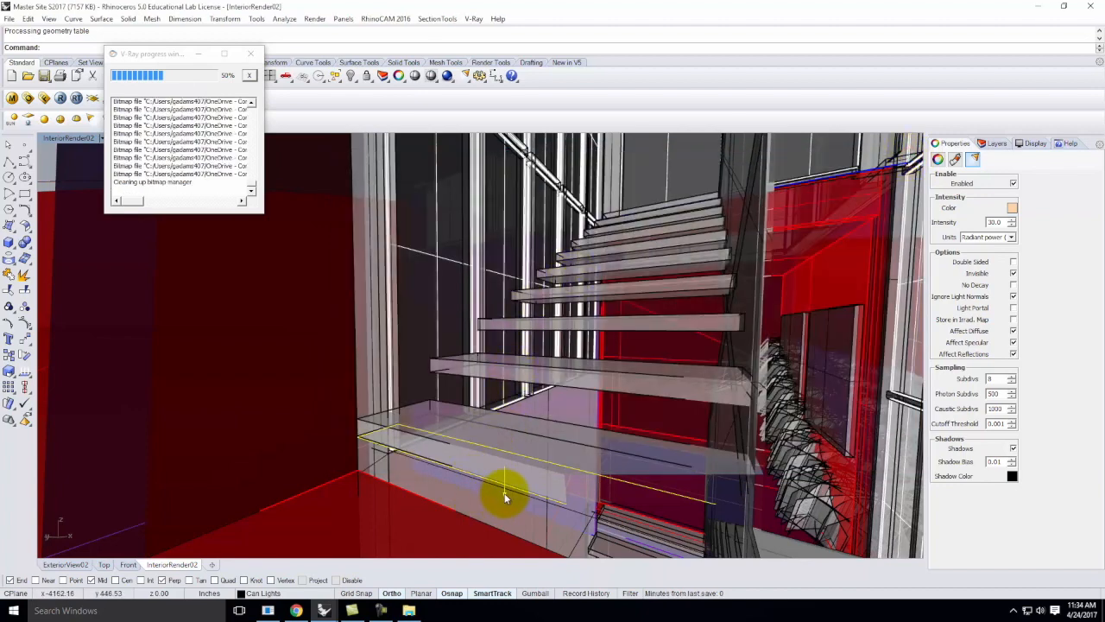
- Set the rectangular light's intensity to 15 and close the V-Ray progress window
double_click(993, 222)
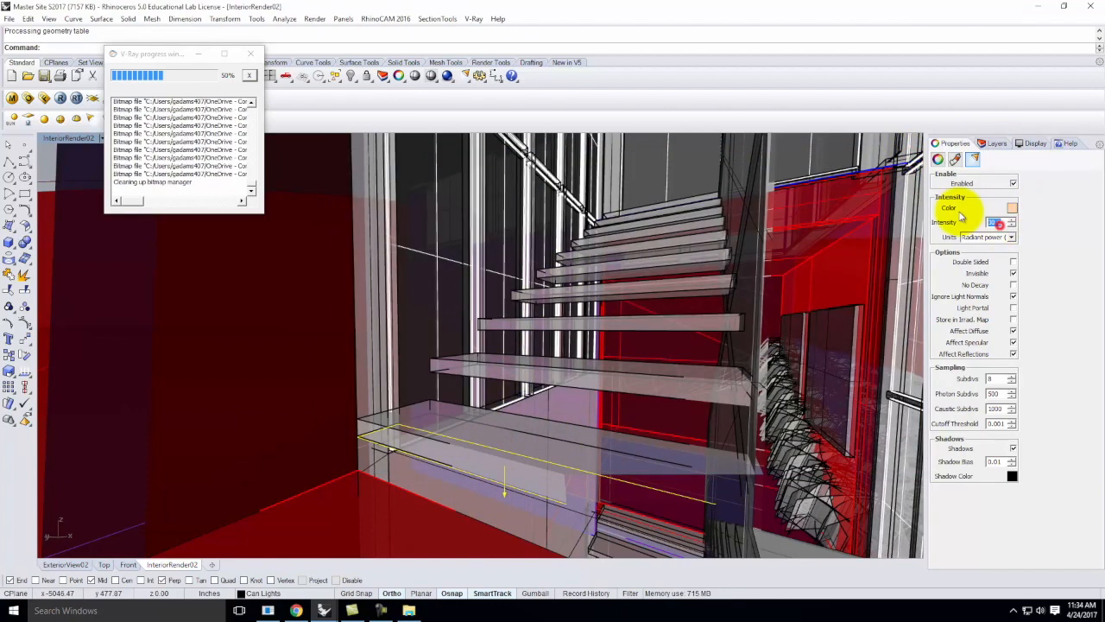
text(20)
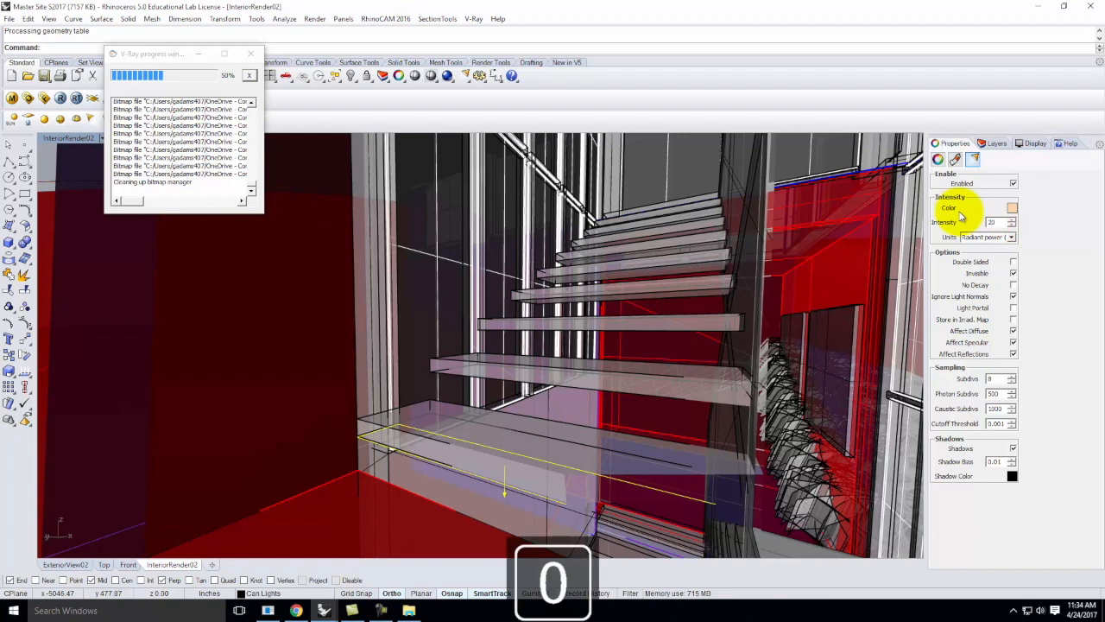
key(Tab)
drag(1005, 222, 976, 221)
text(15)
key(Tab)
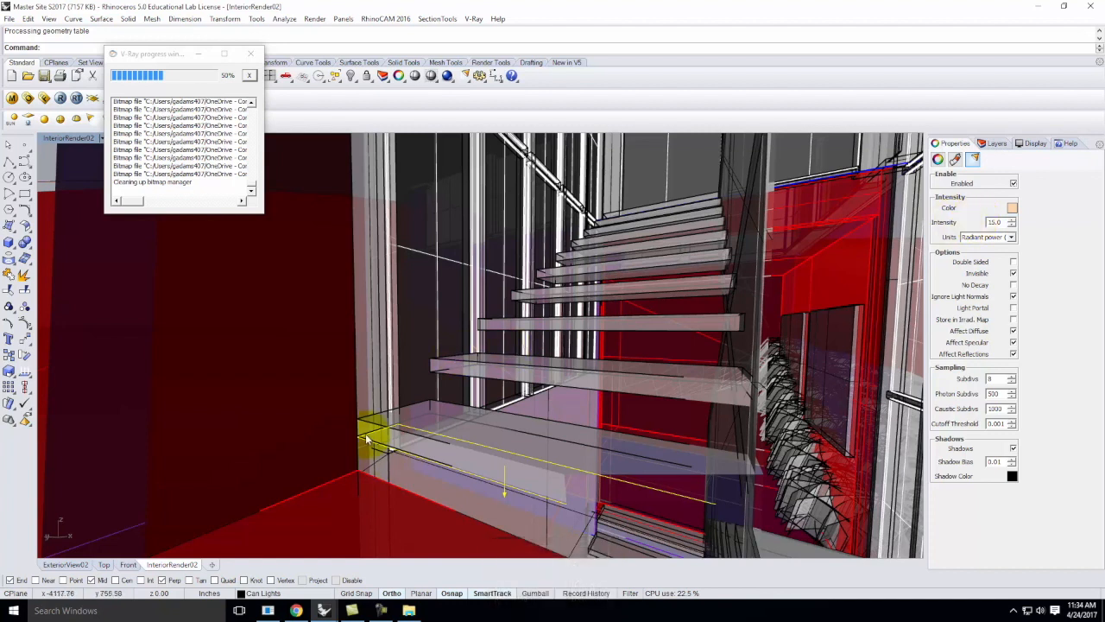
key(c)
key(y)
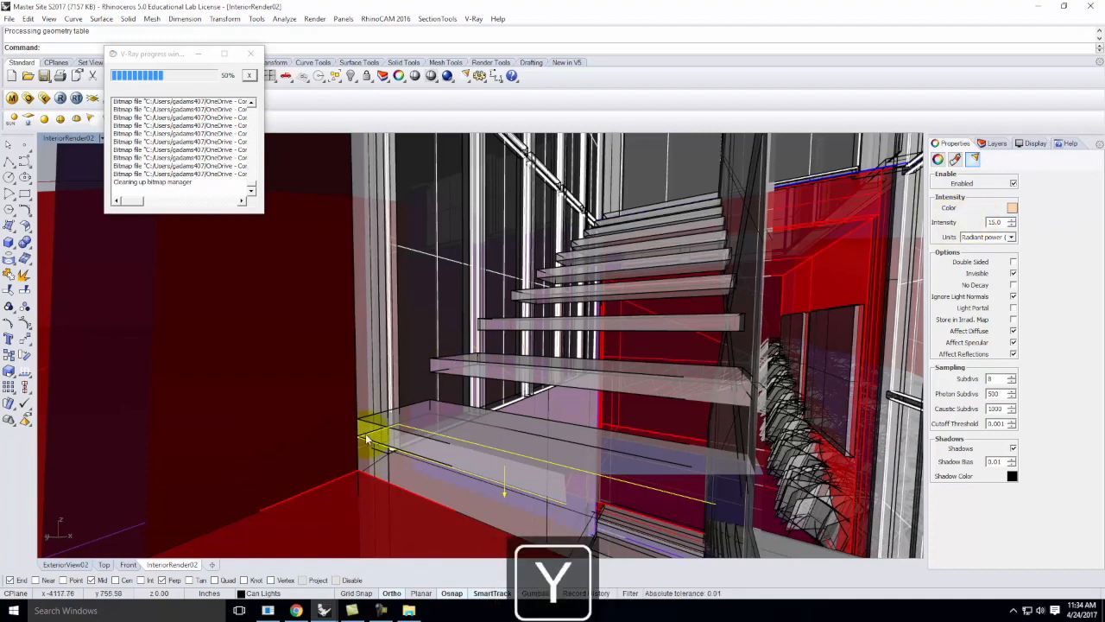
click(251, 54)
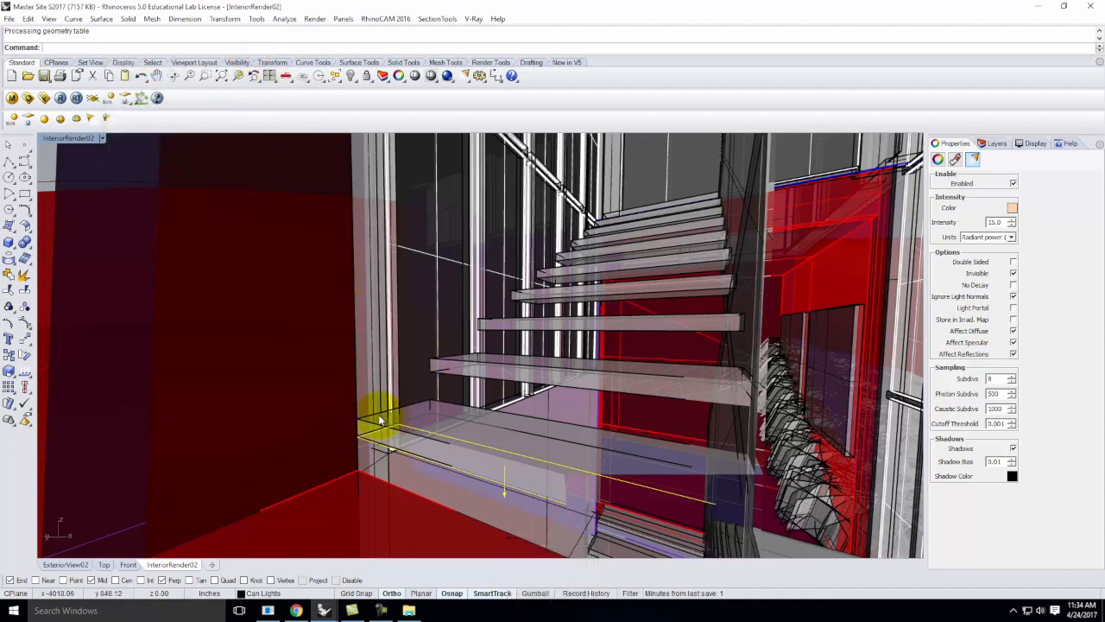
text(Array)
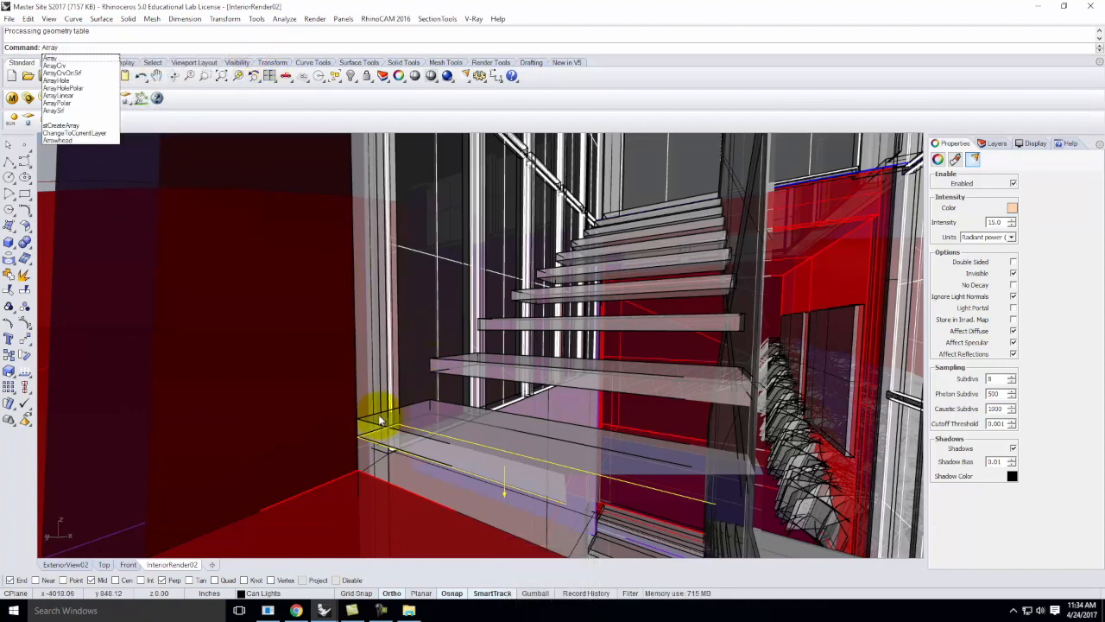
key(Return)
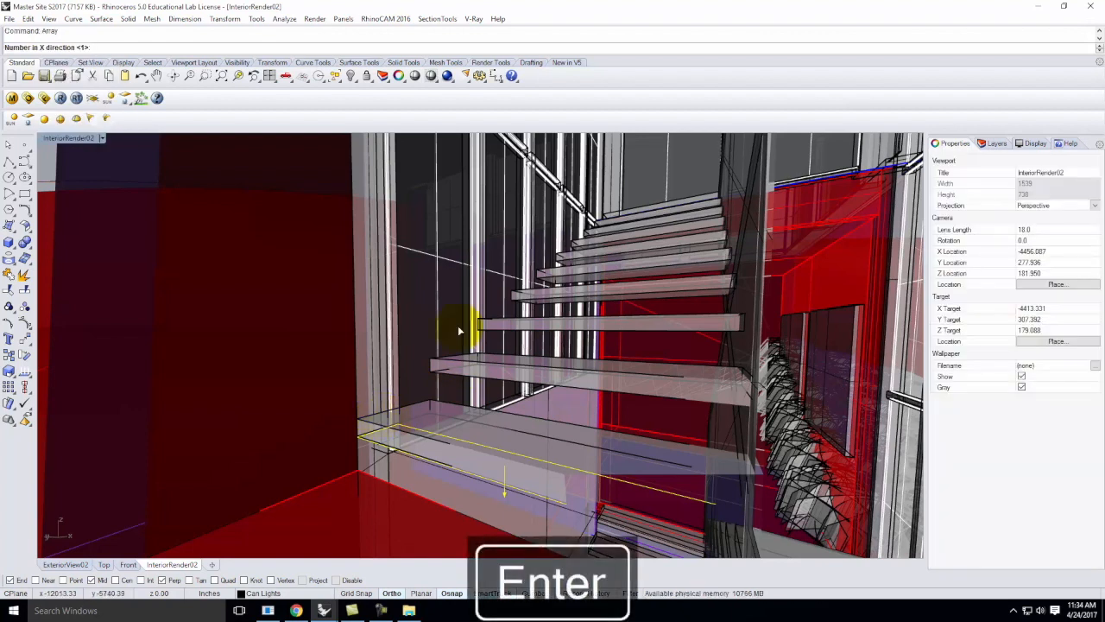
key(Escape)
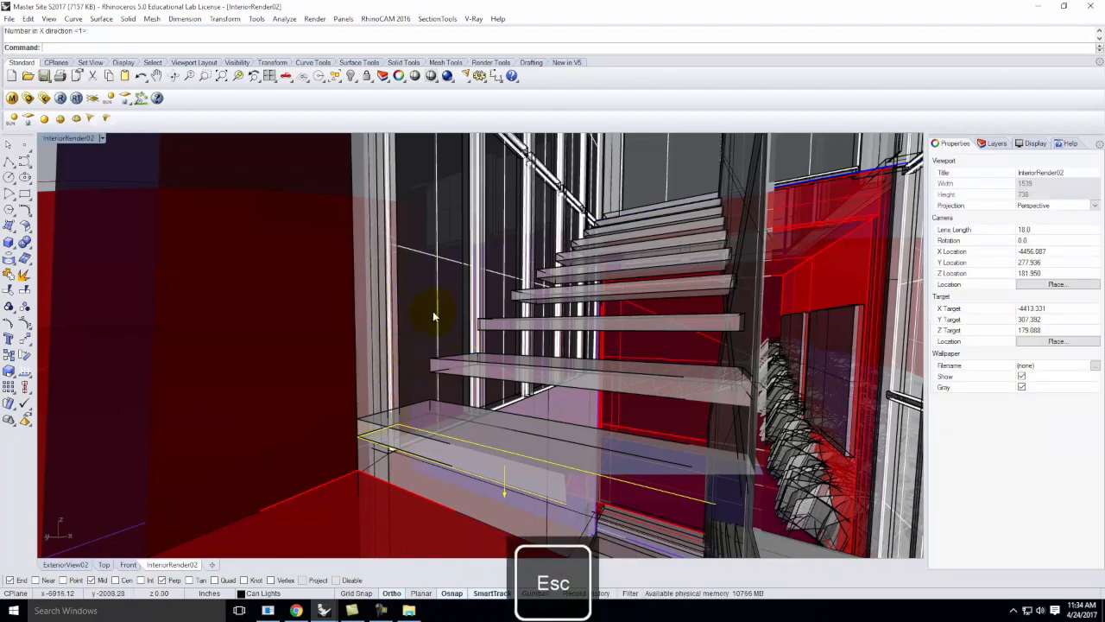
- Copy the rectangular light from the lowest tread's corner to the second and third treads, with Mid and Perp snaps turned off
key(Return)
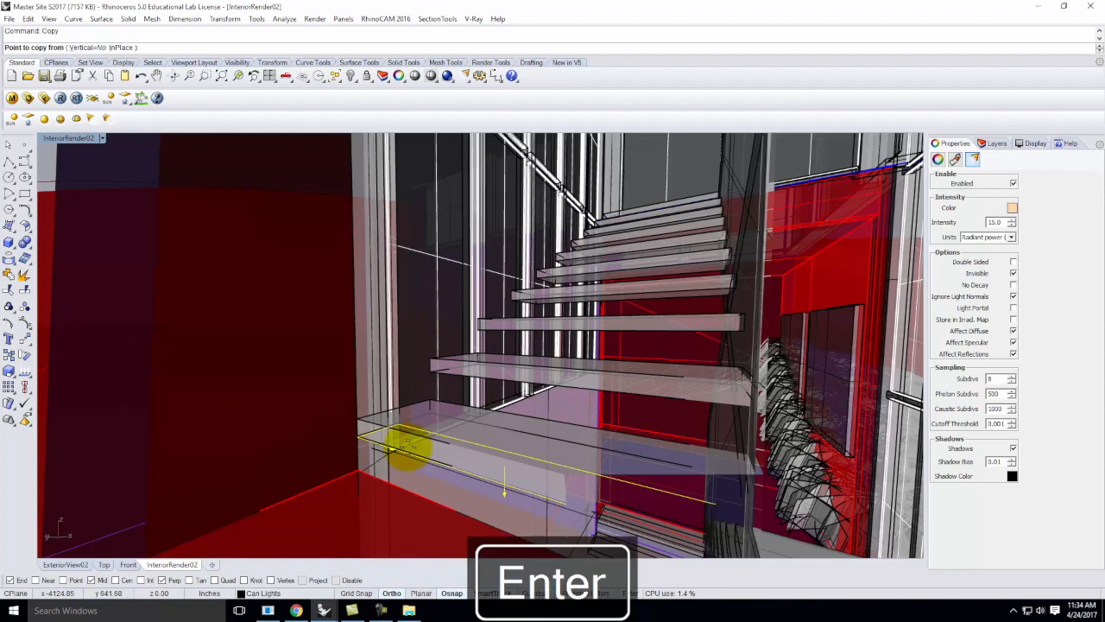
click(360, 422)
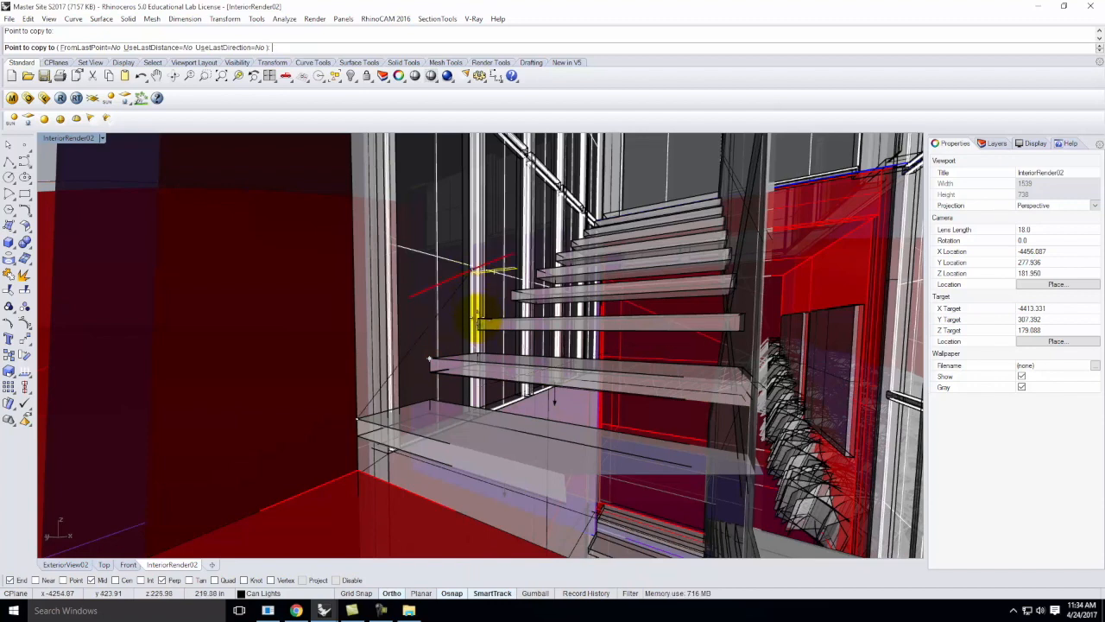
right_drag(485, 342, 469, 320)
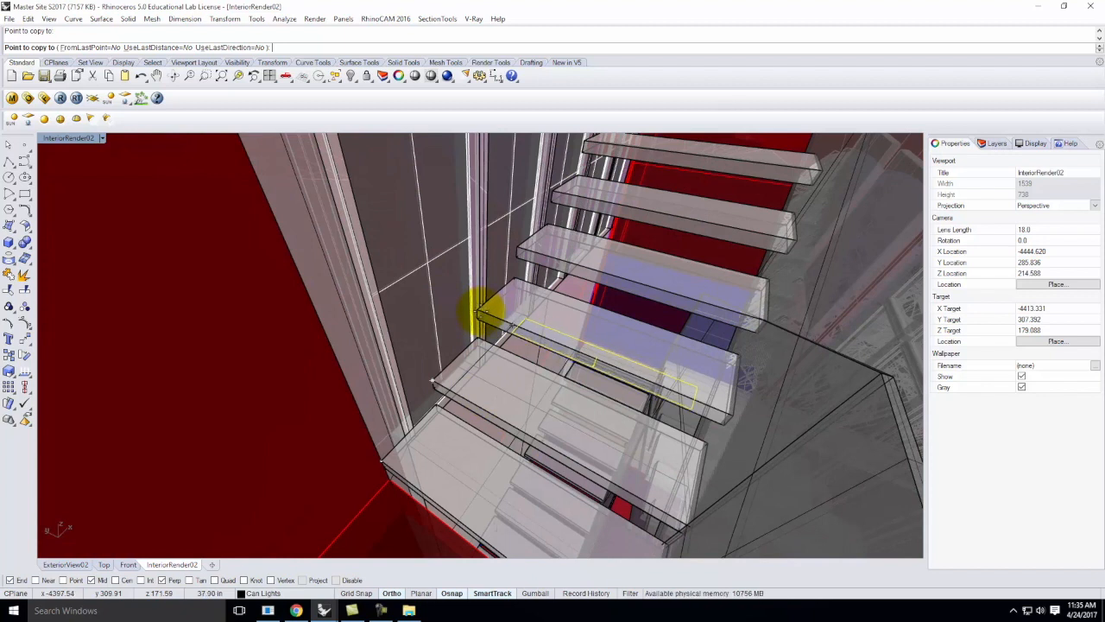
click(391, 593)
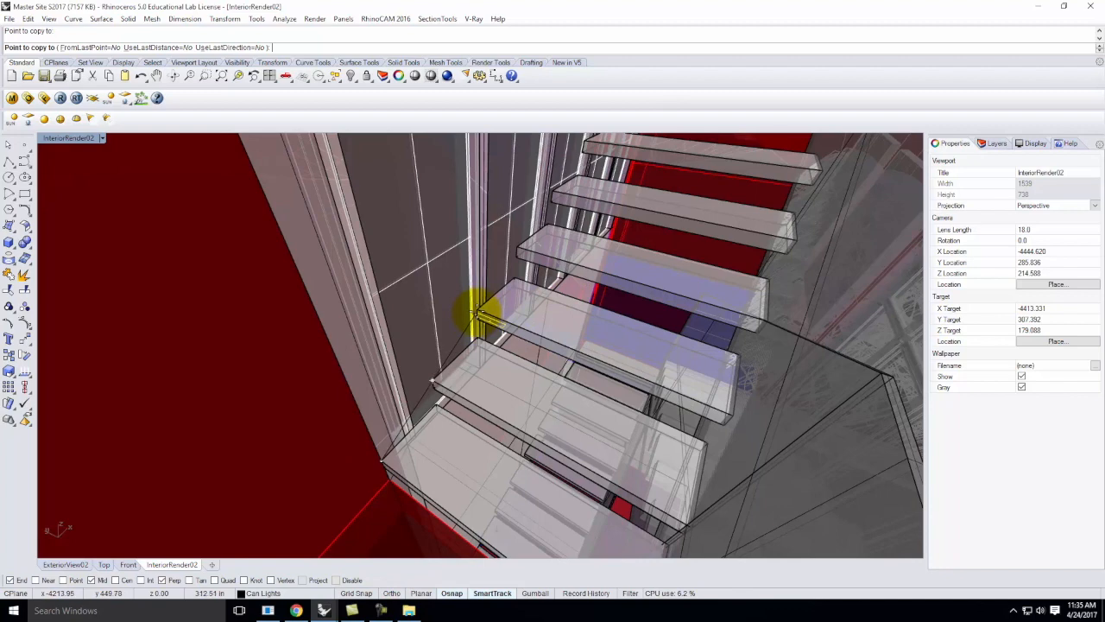
scroll(478, 311, up, 4)
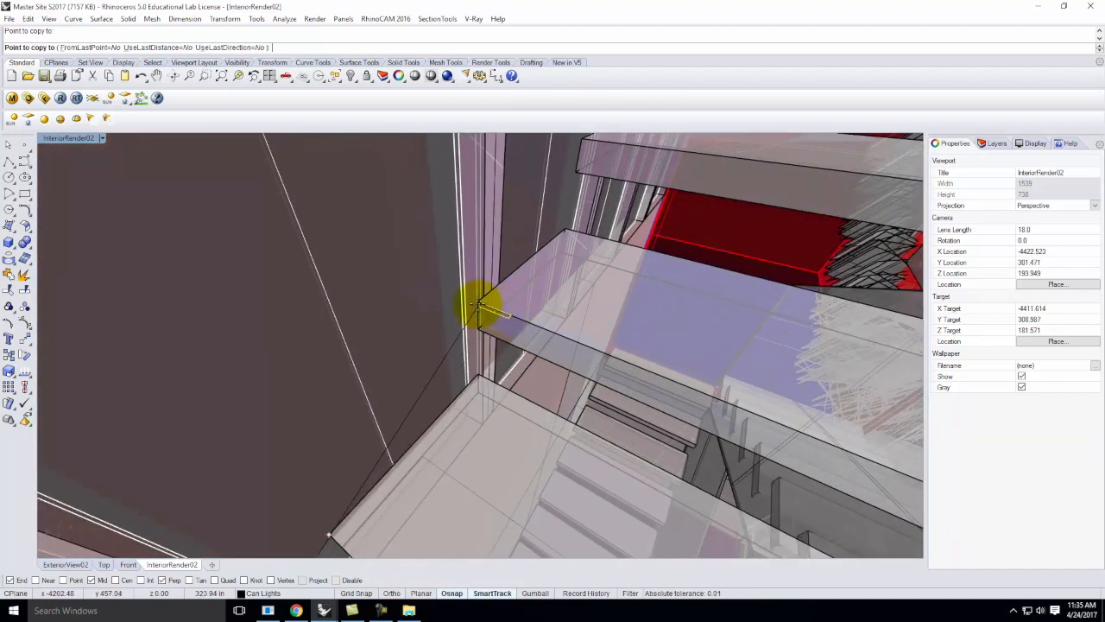
click(392, 592)
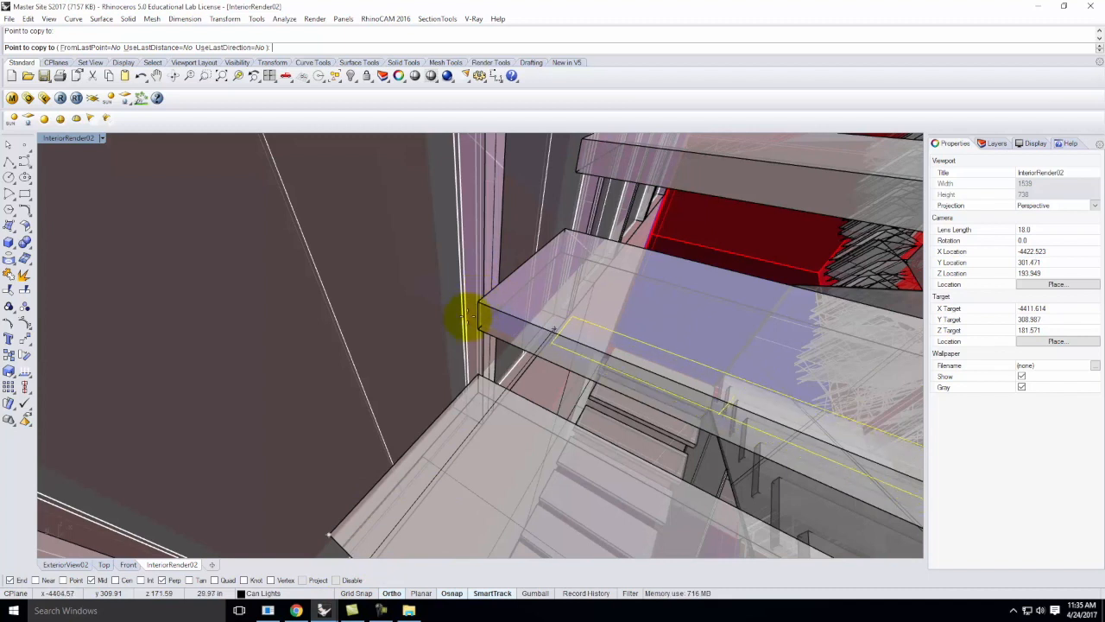
click(91, 580)
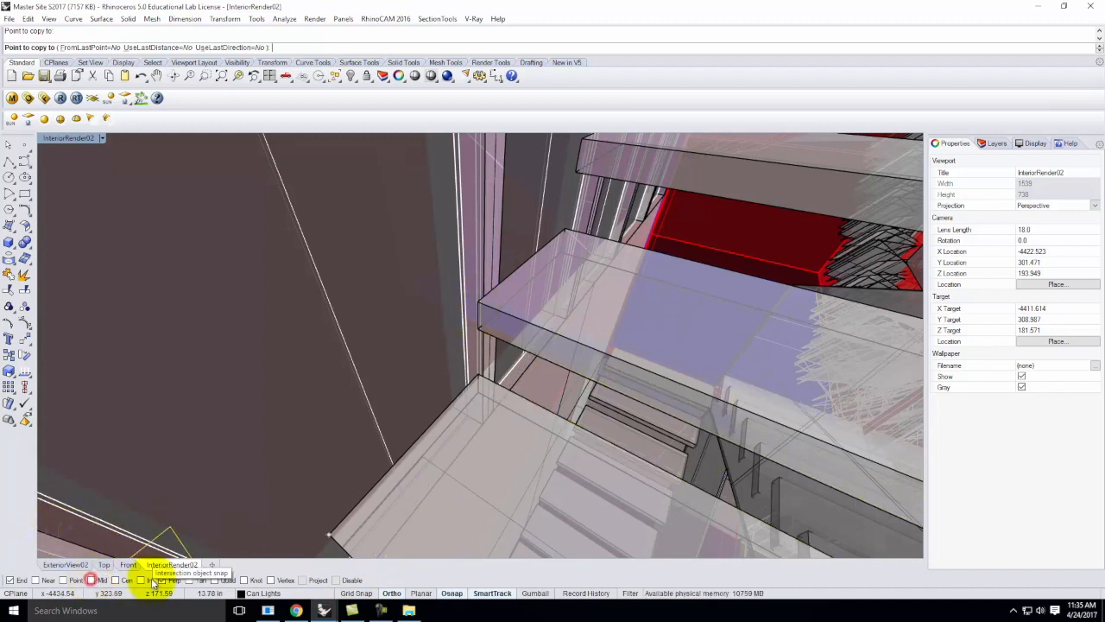
click(160, 580)
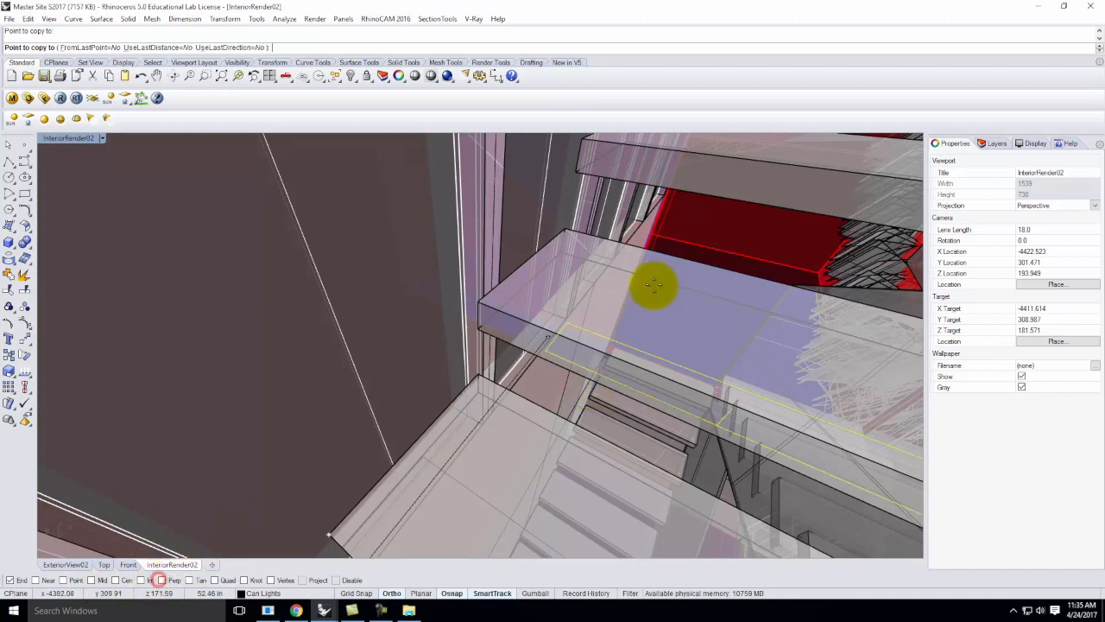
click(480, 304)
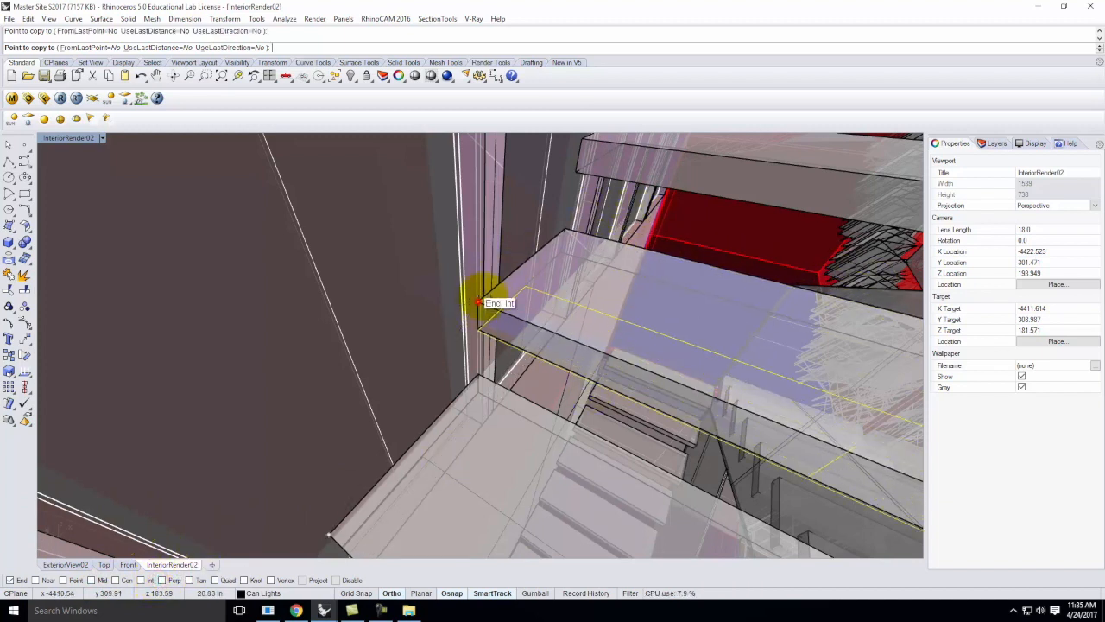
- Copy the rectangular light to the corner of each remaining tread up to the top of the staircase
click(584, 140)
scroll(538, 370, down, 4)
scroll(592, 210, up, 3)
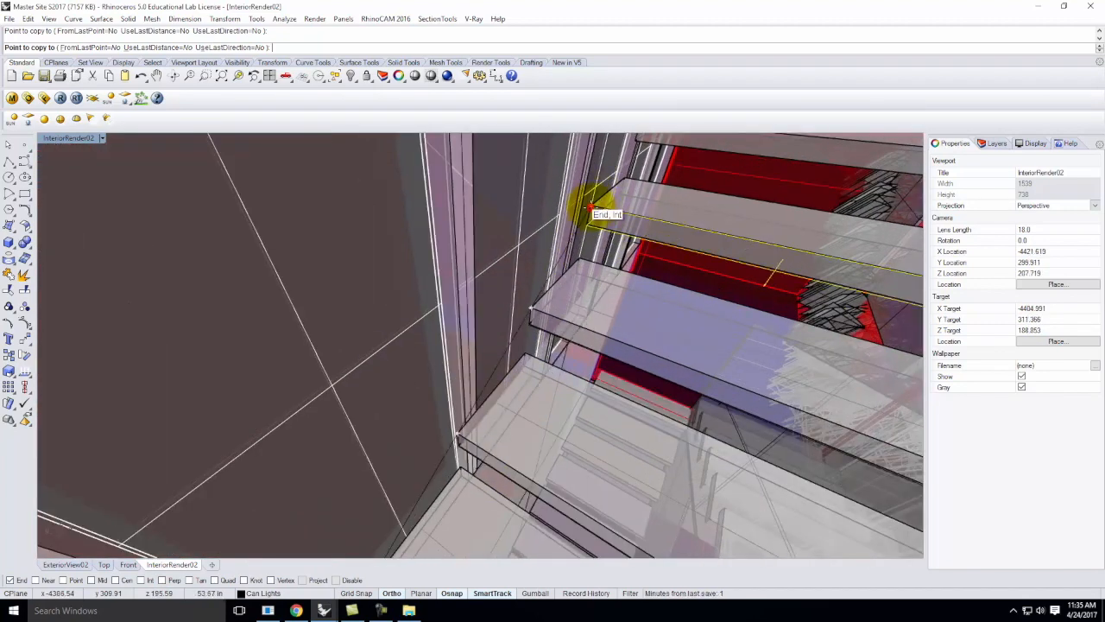
scroll(563, 346, down, 3)
scroll(637, 164, up, 4)
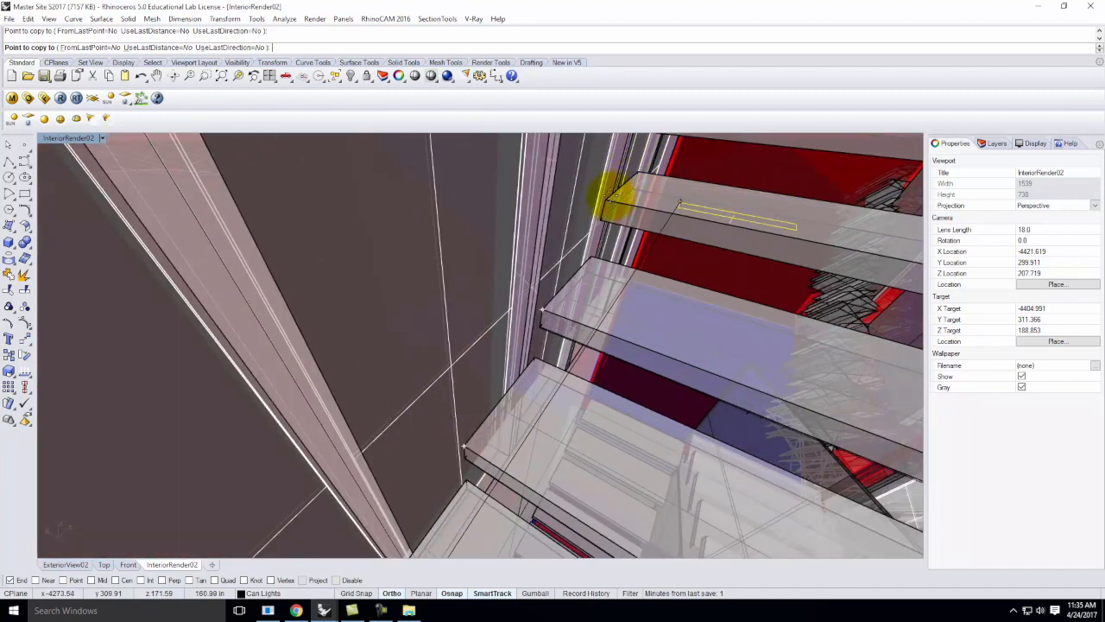
scroll(639, 185, down, 3)
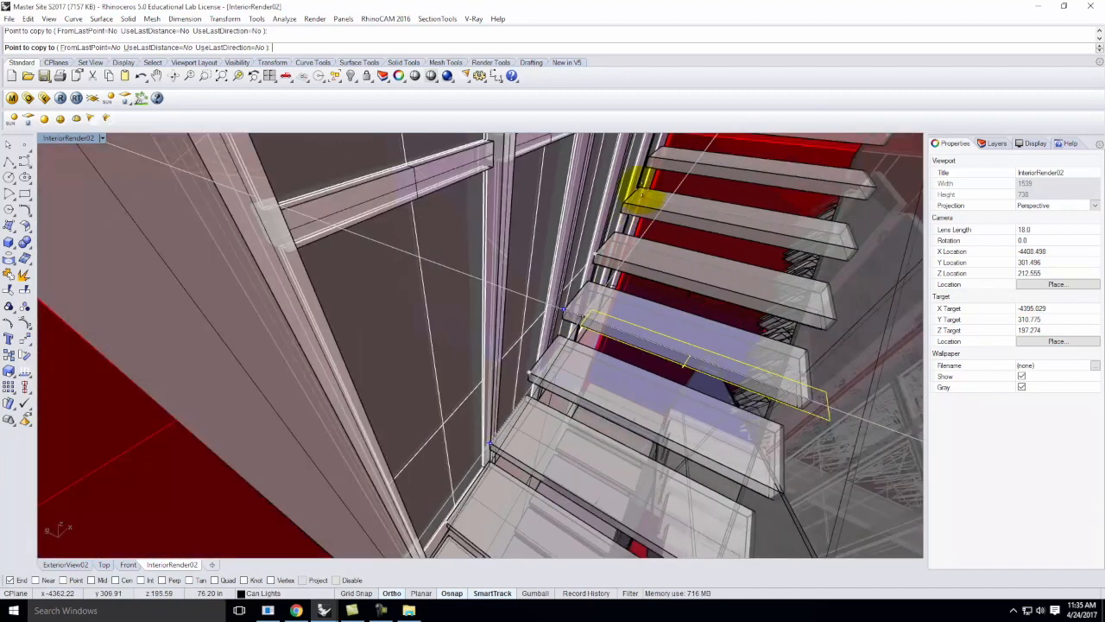
scroll(637, 189, up, 3)
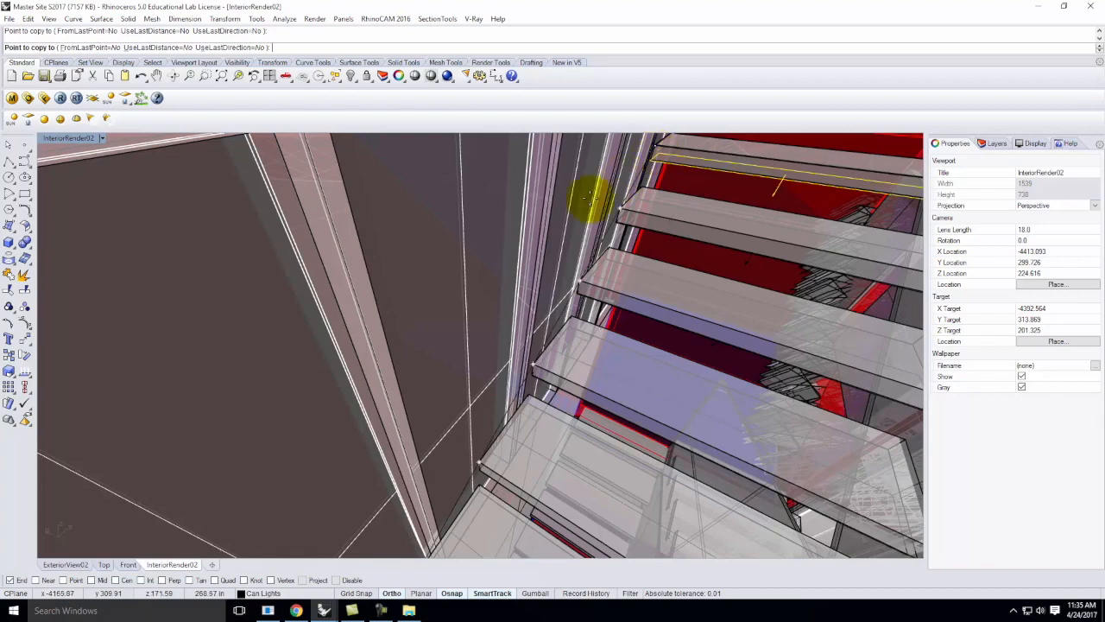
scroll(501, 316, down, 10)
scroll(585, 198, up, 2)
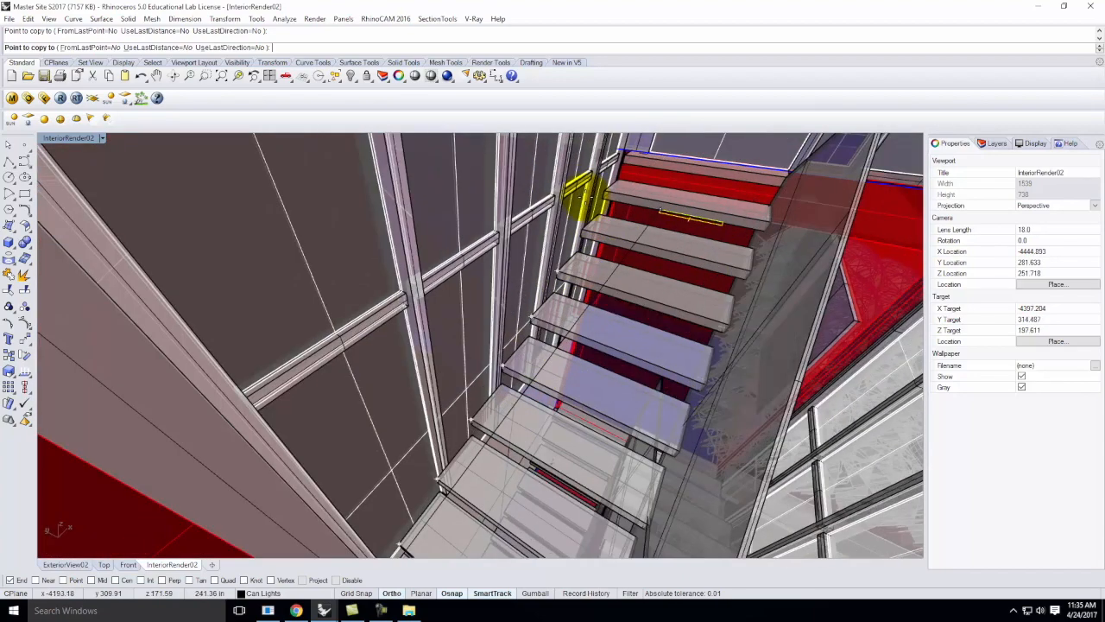
scroll(583, 239, up, 4)
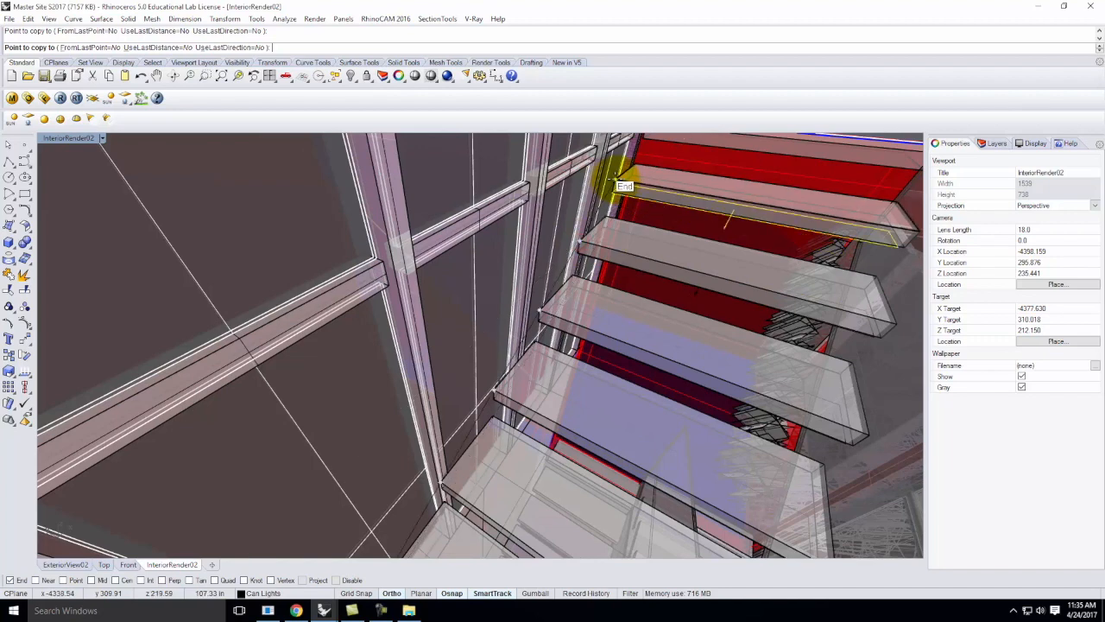
scroll(652, 294, down, 1)
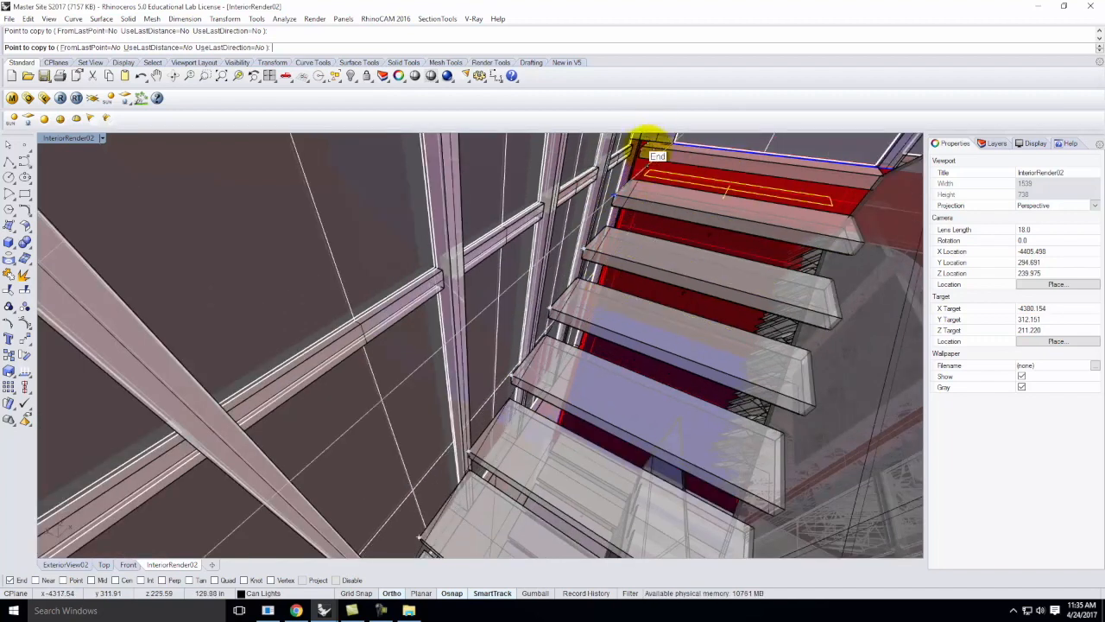
scroll(647, 144, up, 2)
key(Escape)
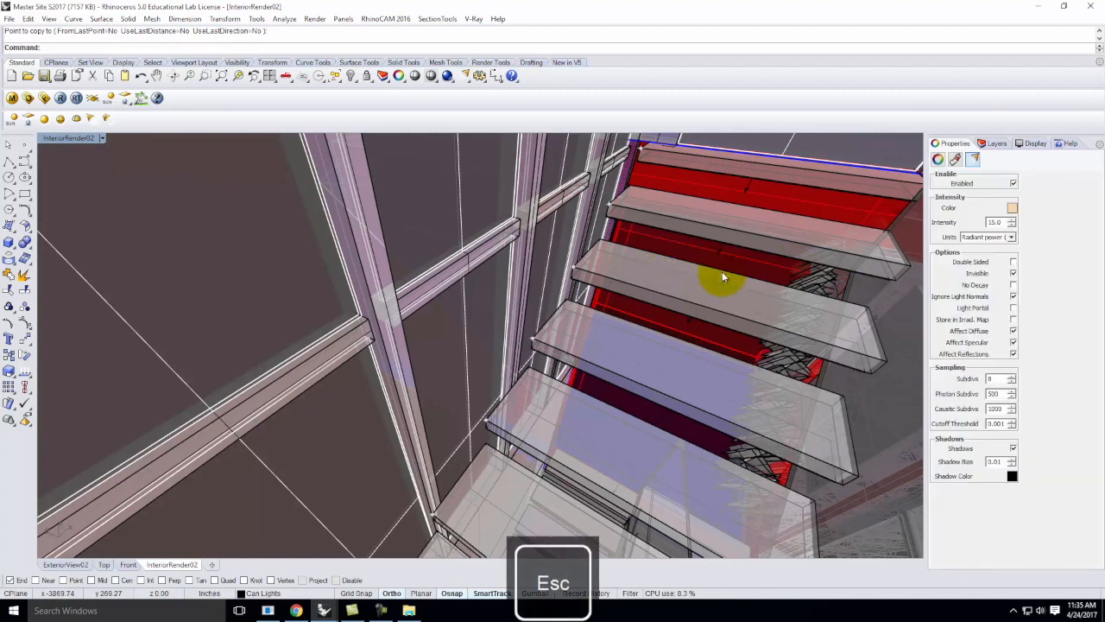
- Restore the saved InteriorRender02 view and select the Sun layer
click(102, 138)
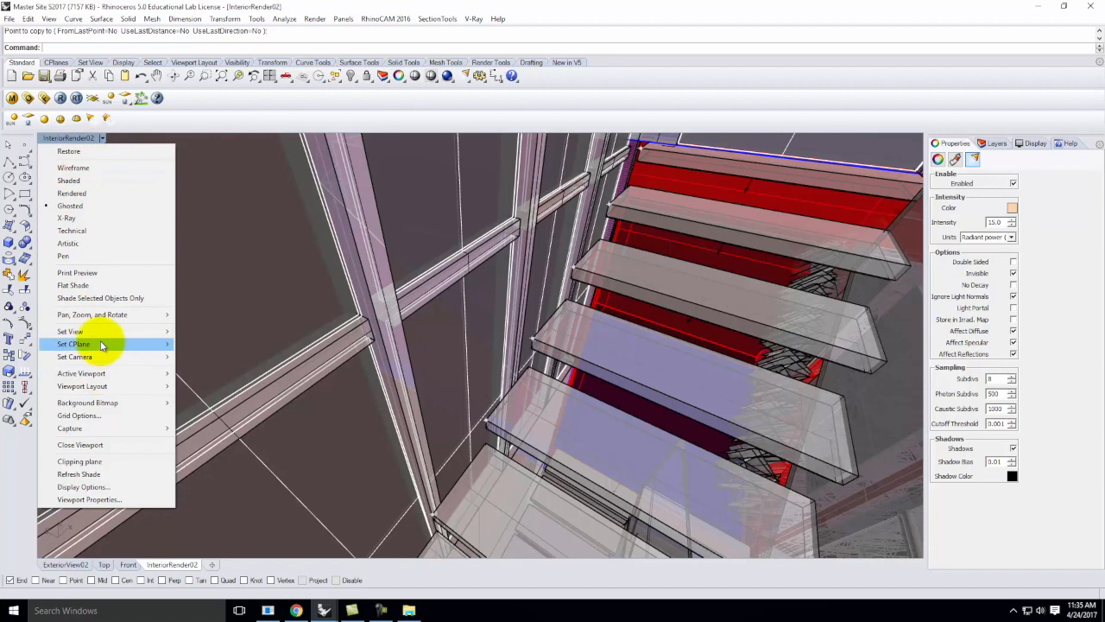
mouse_move(101, 334)
click(219, 508)
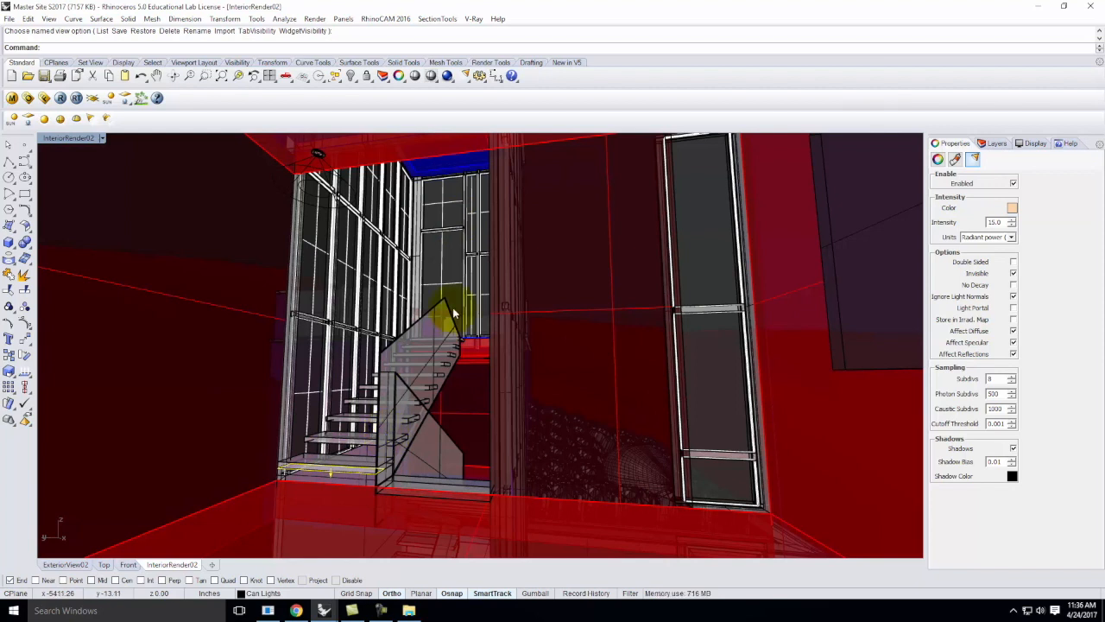
click(999, 145)
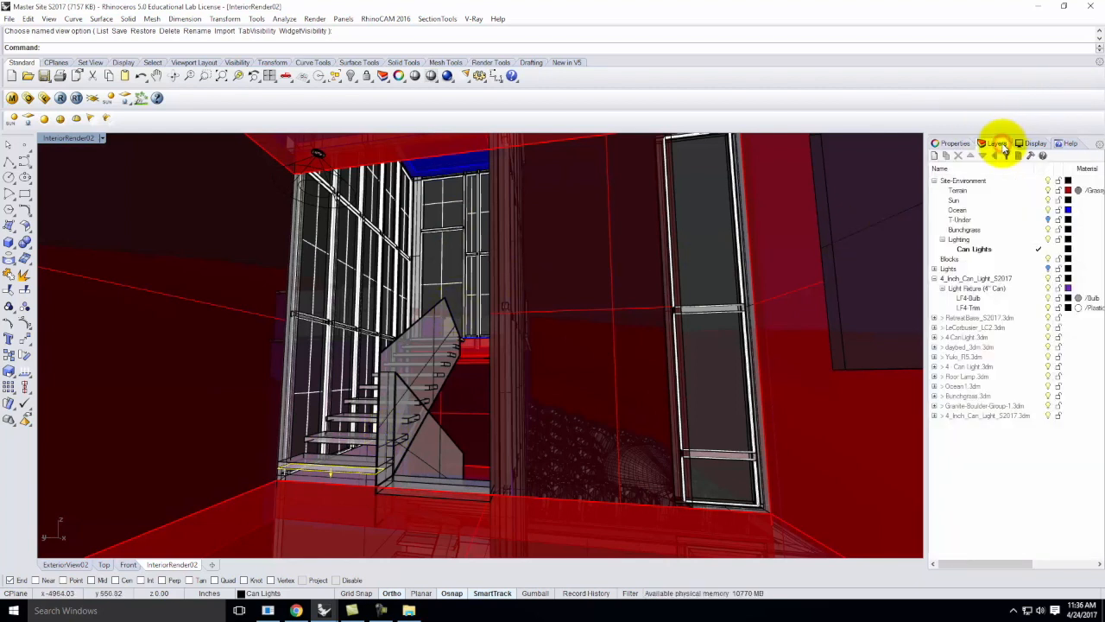
click(960, 200)
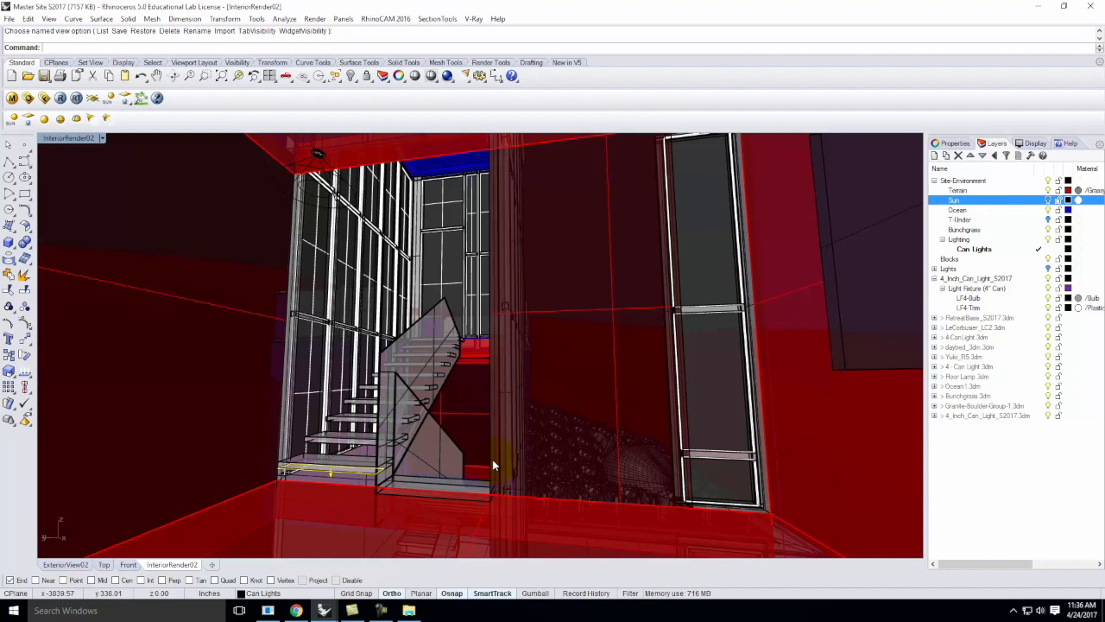
- Check the output size in the V-Ray options and test-render the InteriorRender02 view with the stair tread lights
click(30, 99)
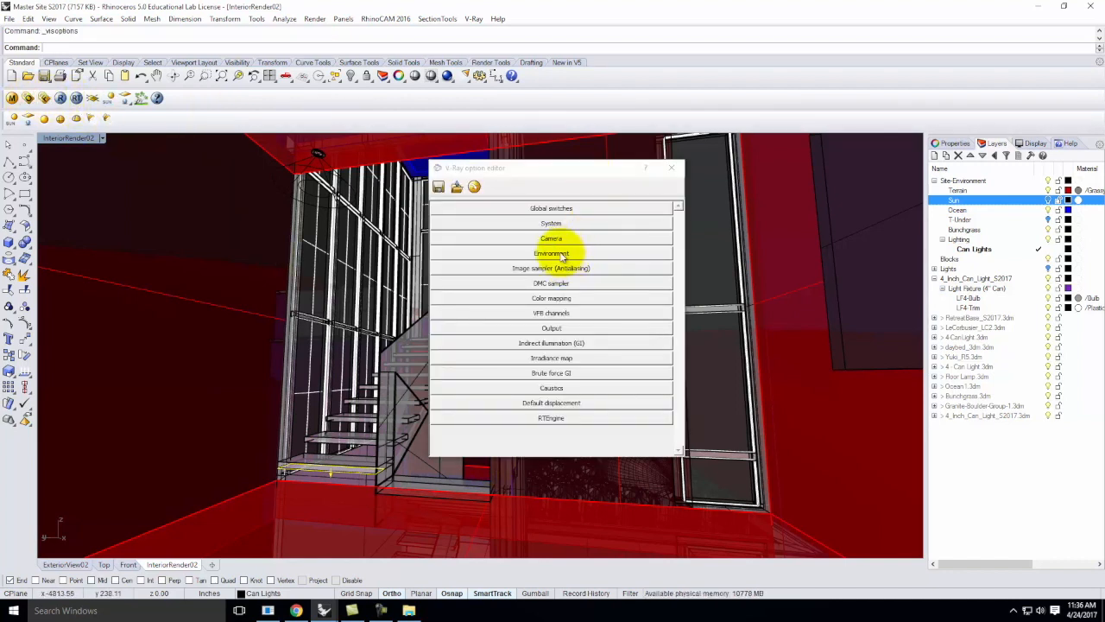
click(551, 328)
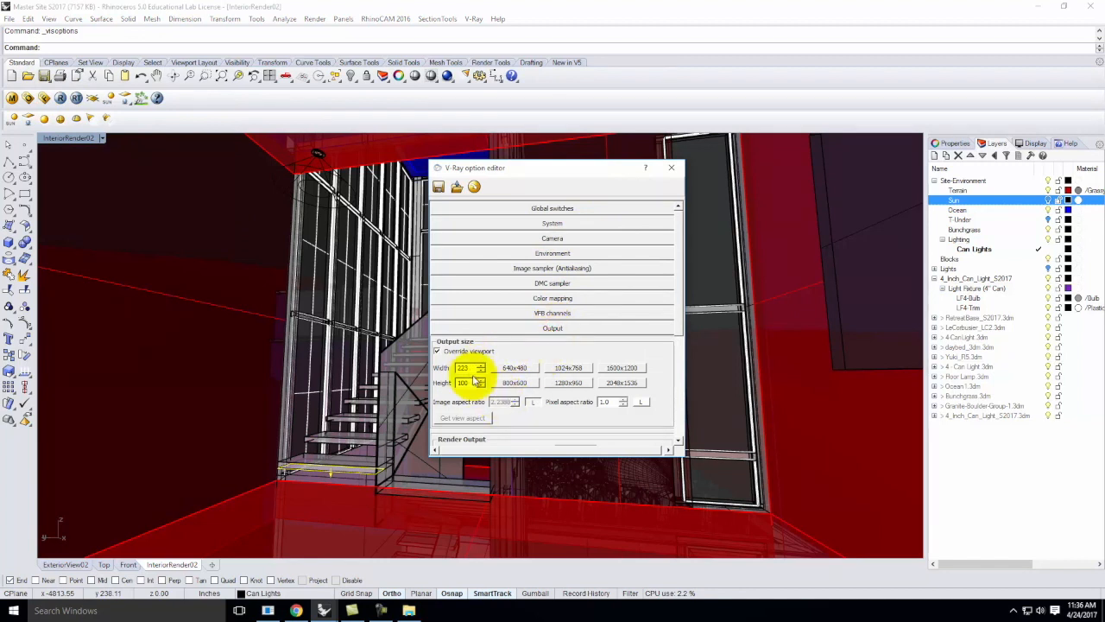
click(672, 168)
click(62, 98)
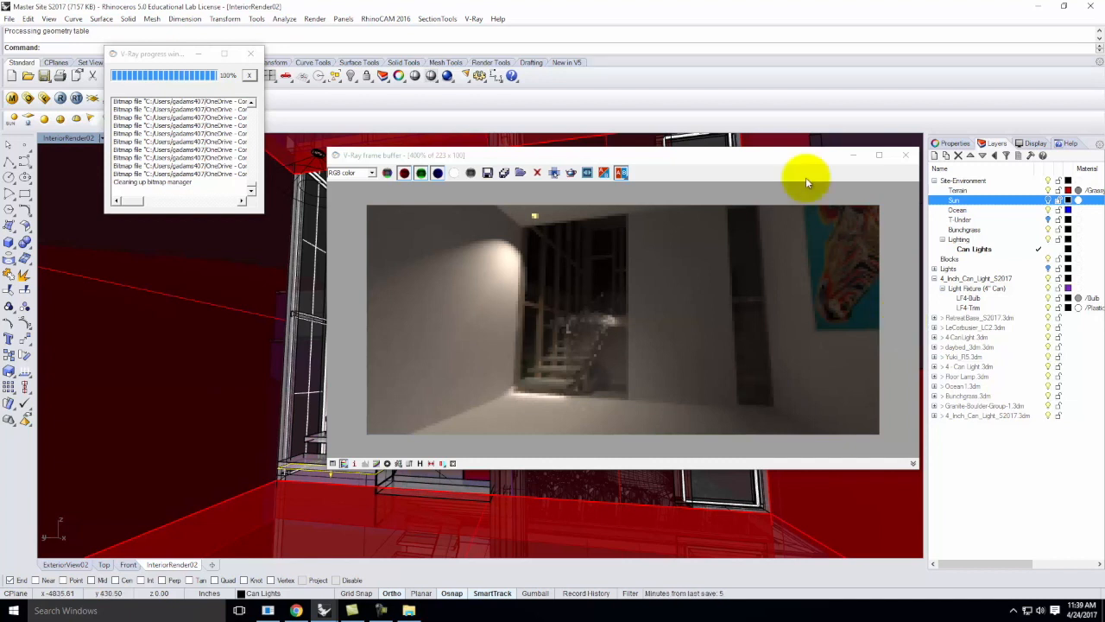
click(381, 610)
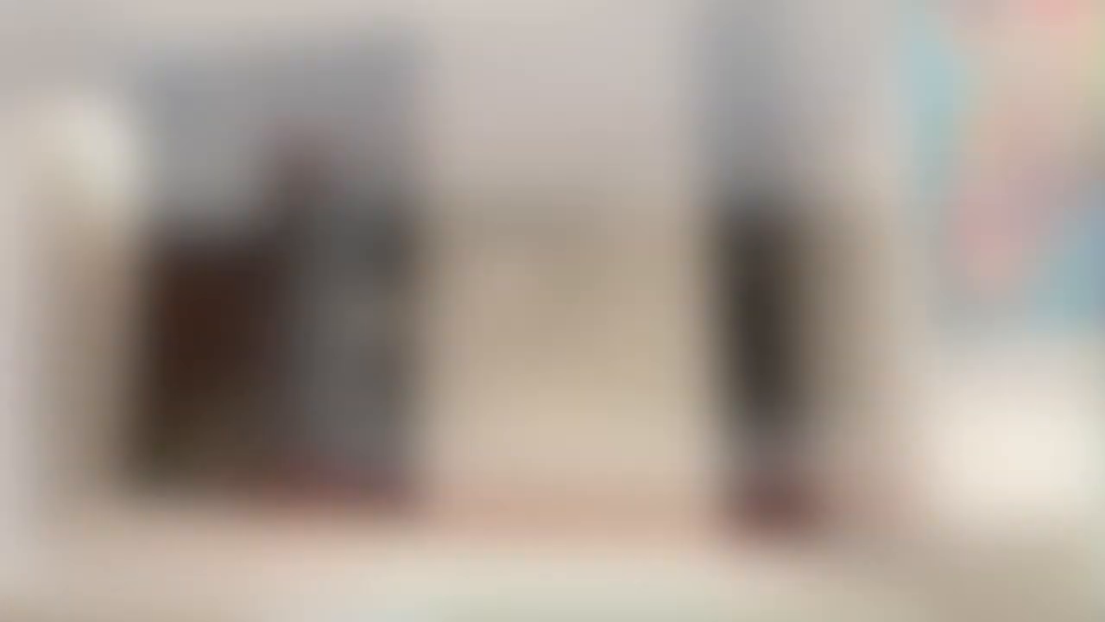